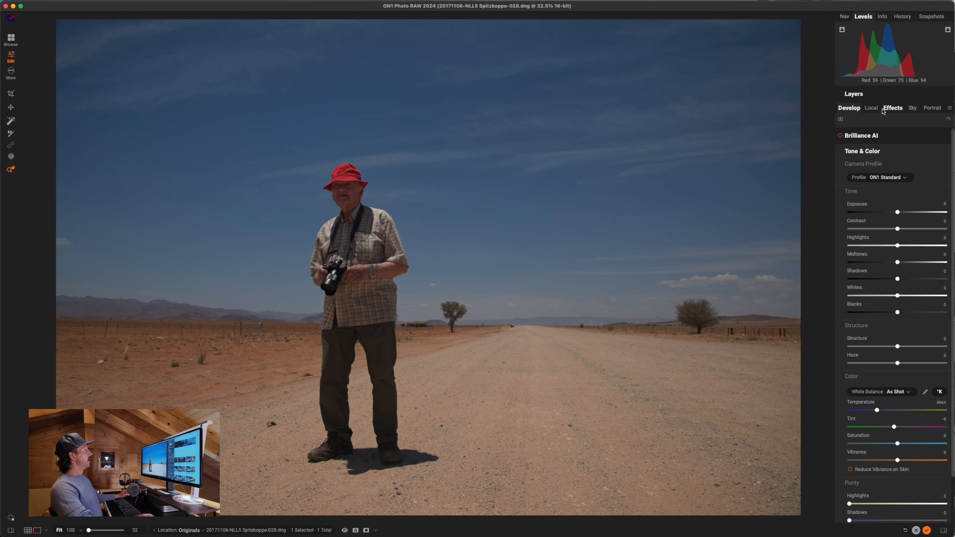
# Show the presets and apply CM_Photo_LR_Flow from the CM Effects category to the photo.
pyautogui.scroll(-3, 907, 346)
pyautogui.scroll(3, 908, 345)
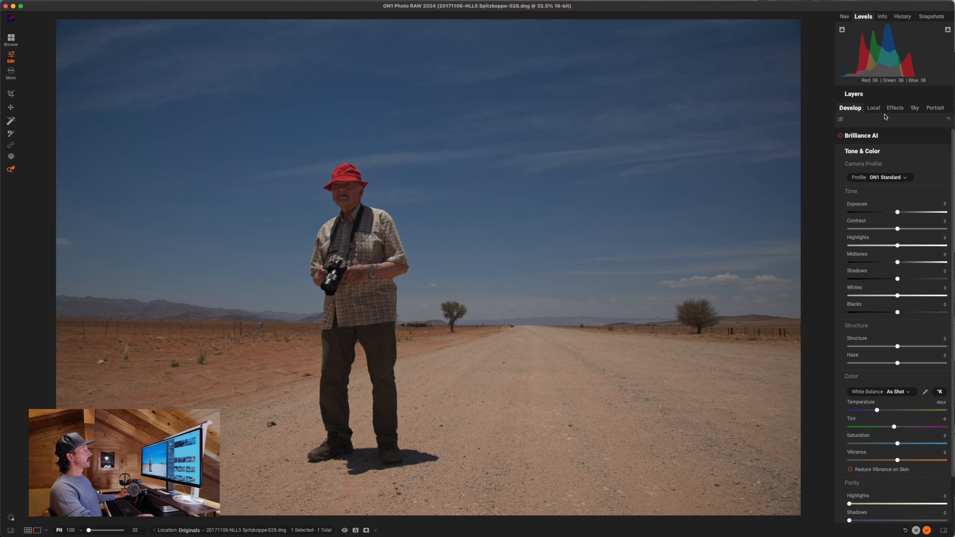
pyautogui.click(894, 108)
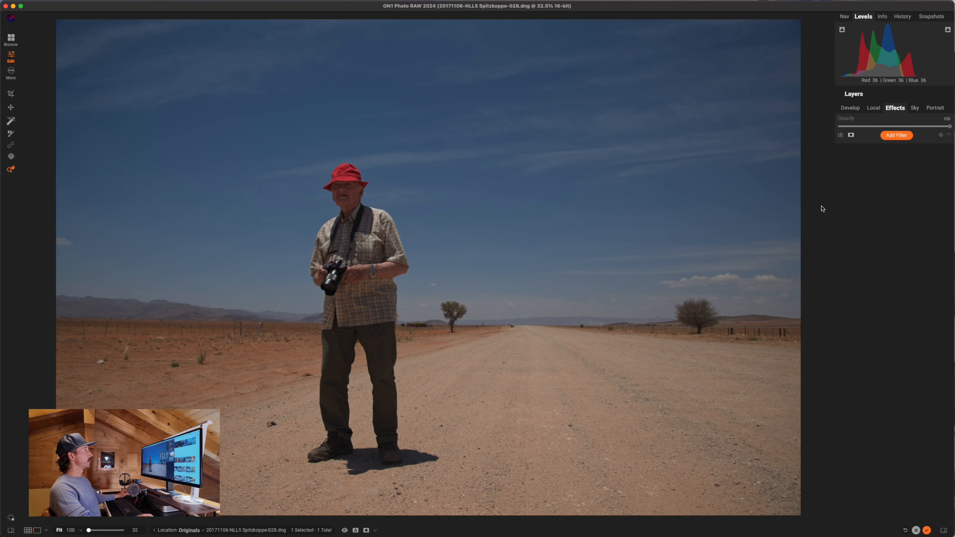
pyautogui.click(886, 139)
pyautogui.click(888, 322)
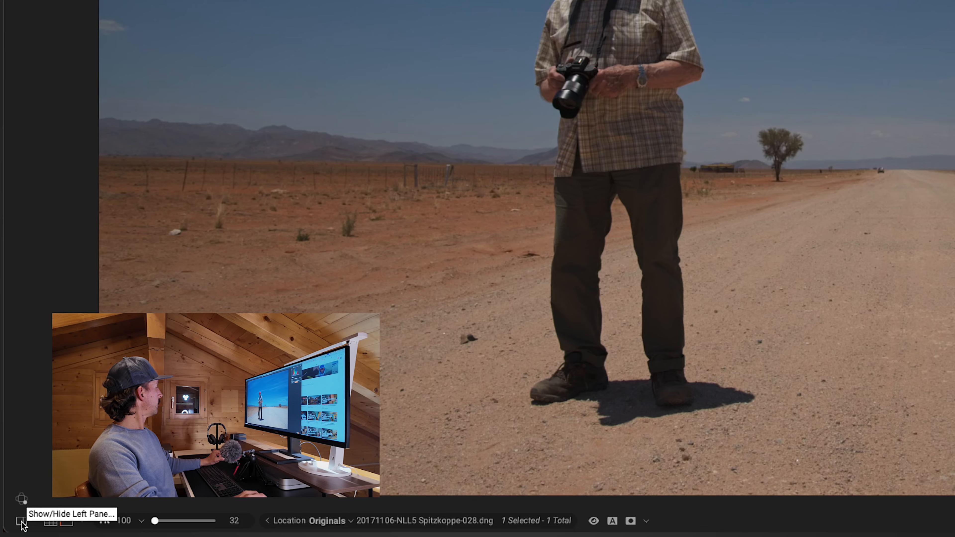
pyautogui.click(21, 523)
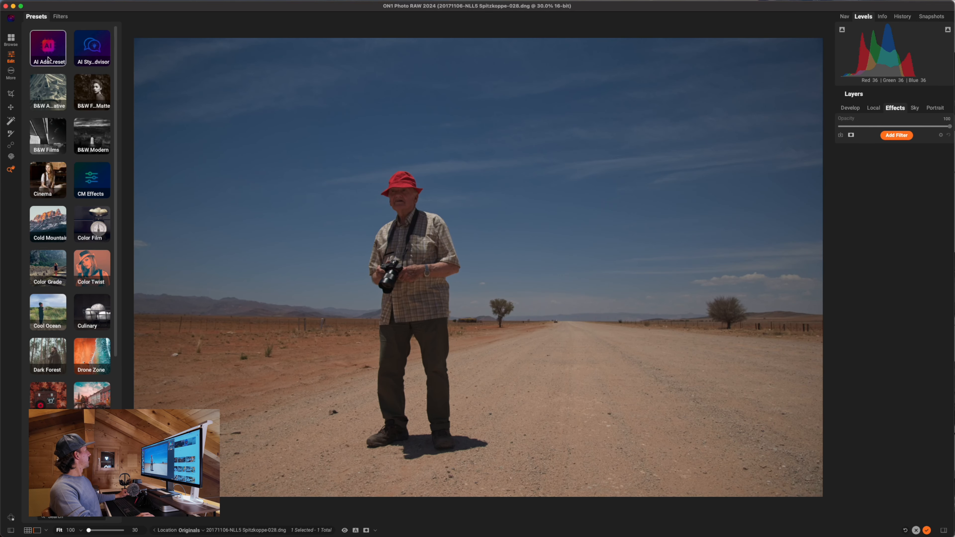
pyautogui.click(89, 182)
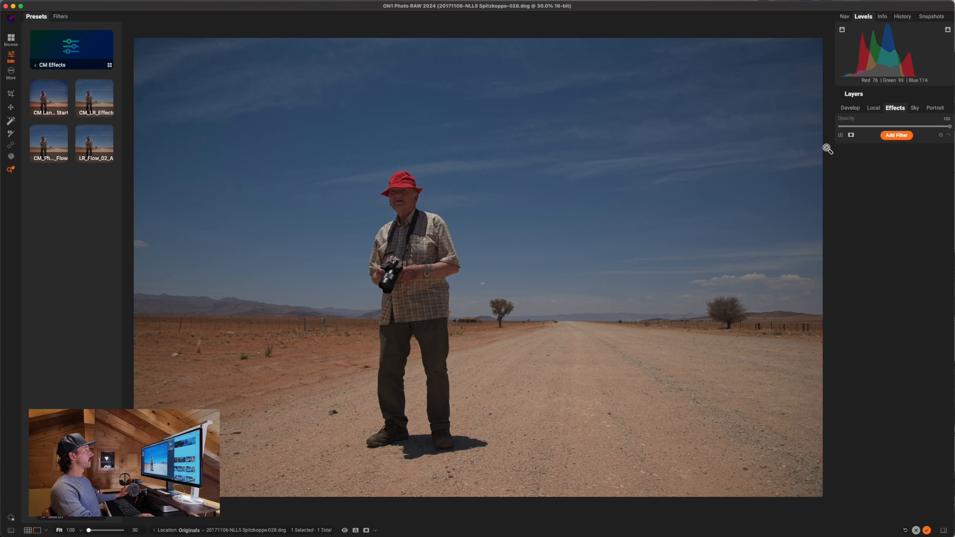
pyautogui.click(48, 149)
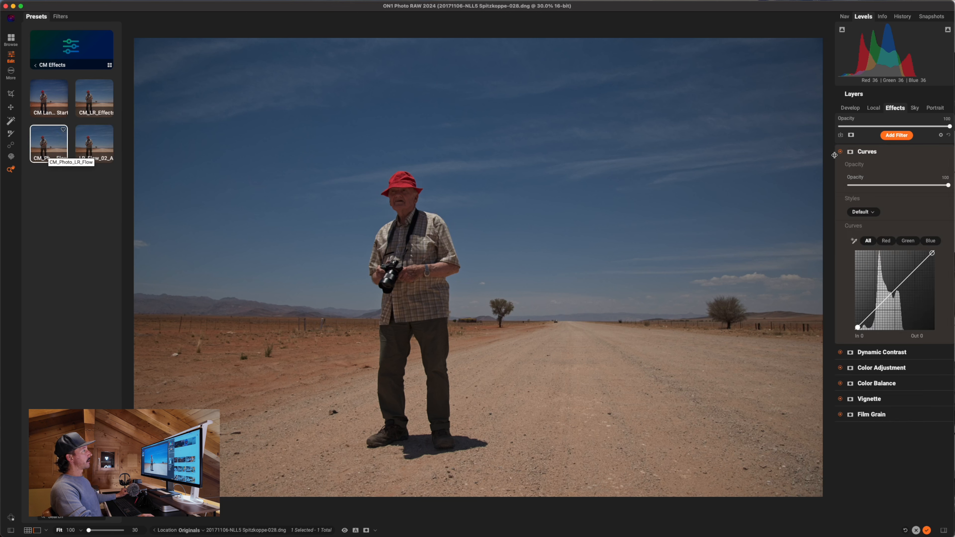
# Collapse the Curves filter and examine the settings of the Color Balance filter.
pyautogui.click(870, 152)
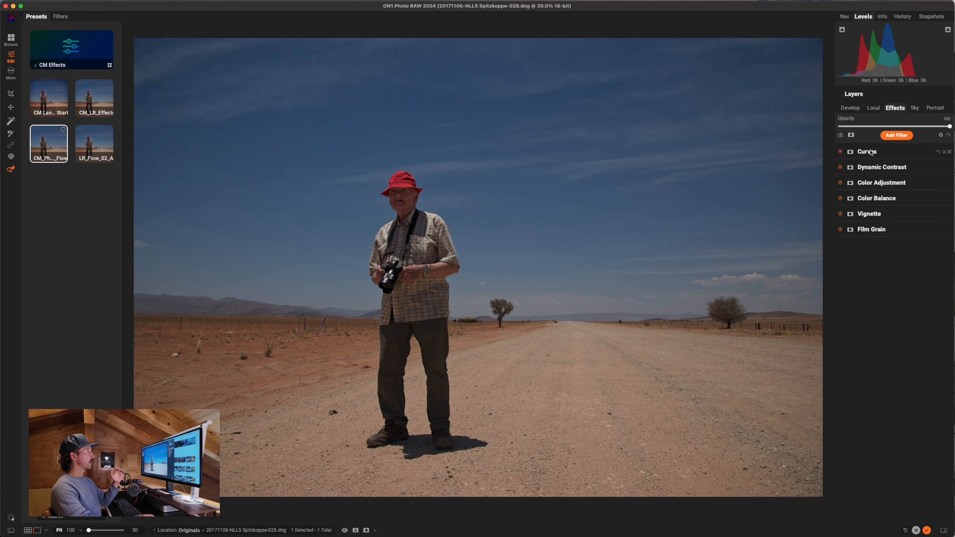
pyautogui.click(878, 198)
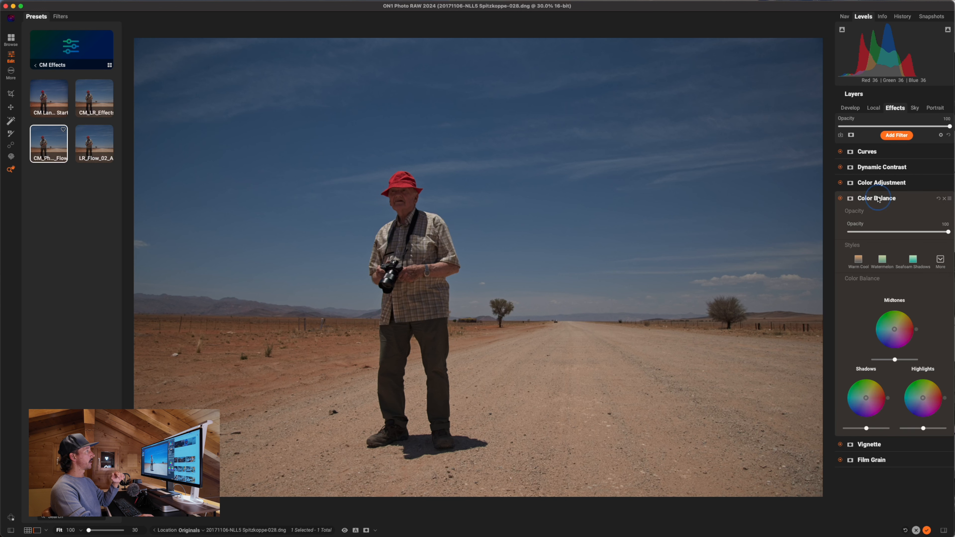
pyautogui.click(878, 198)
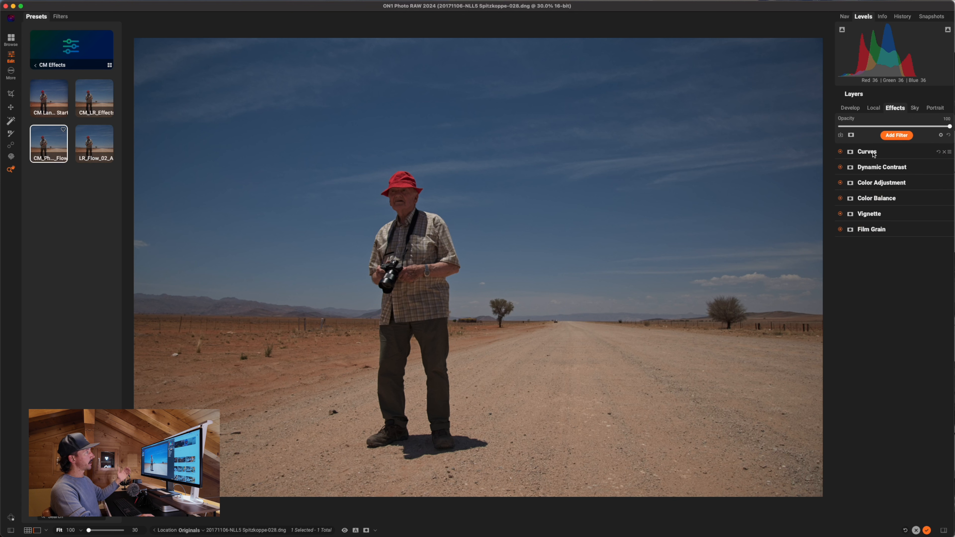
# Return to the Develop adjustments and hide the presets pane.
pyautogui.click(853, 109)
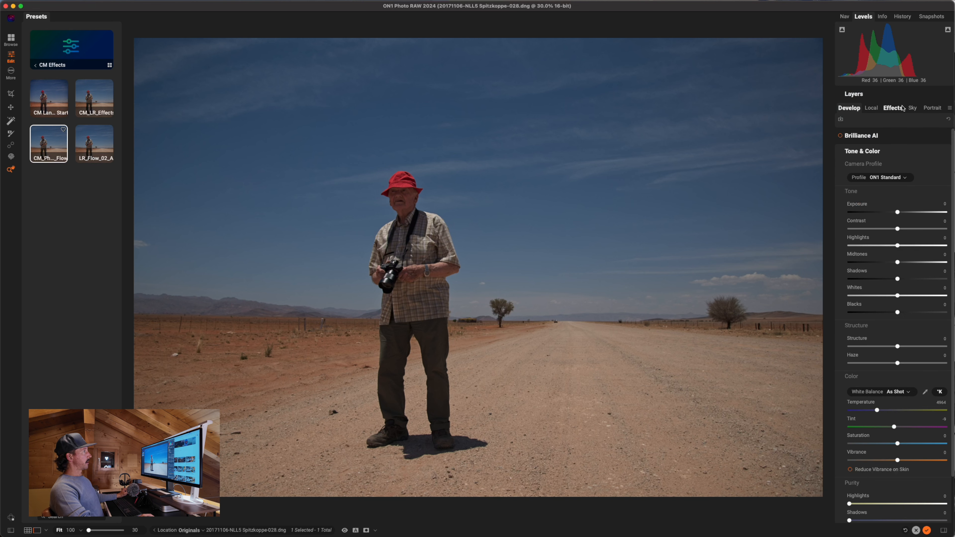
pyautogui.click(895, 108)
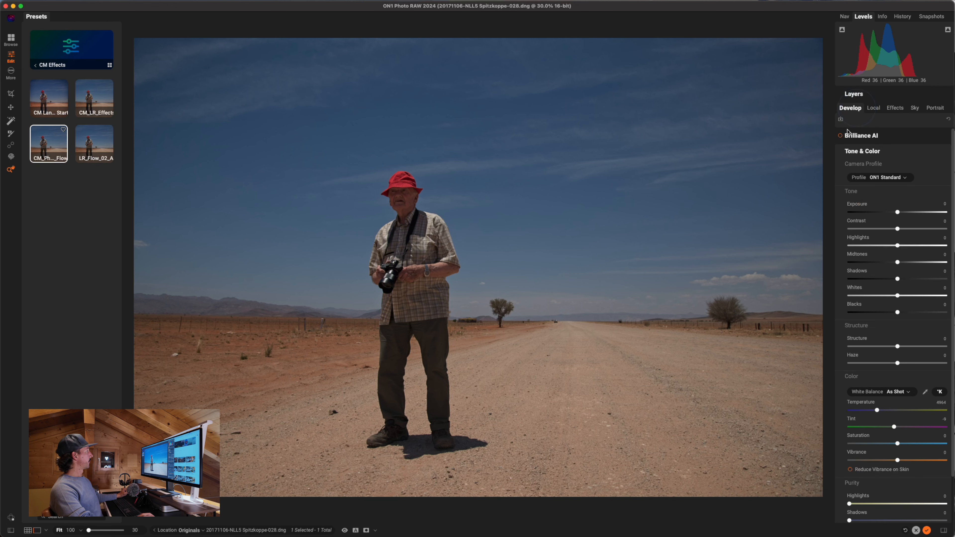
pyautogui.click(849, 109)
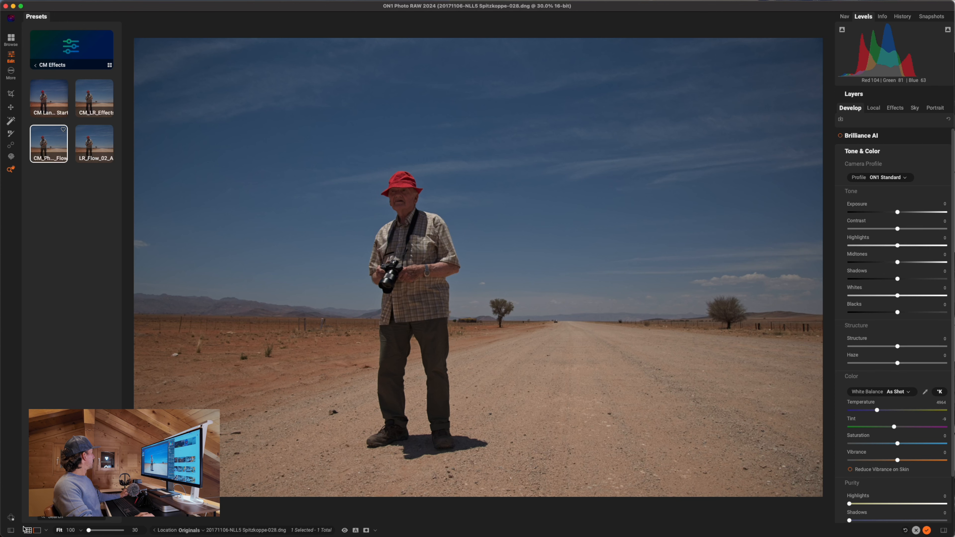
pyautogui.click(11, 530)
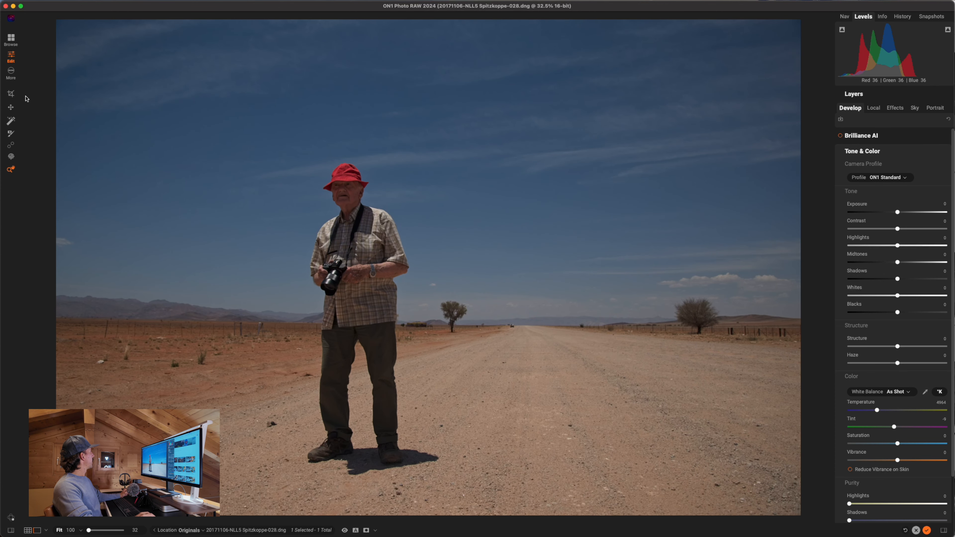
# Crop the photo slightly on all sides at the Original Ratio, with the man near the first vertical thirds line.
pyautogui.click(12, 94)
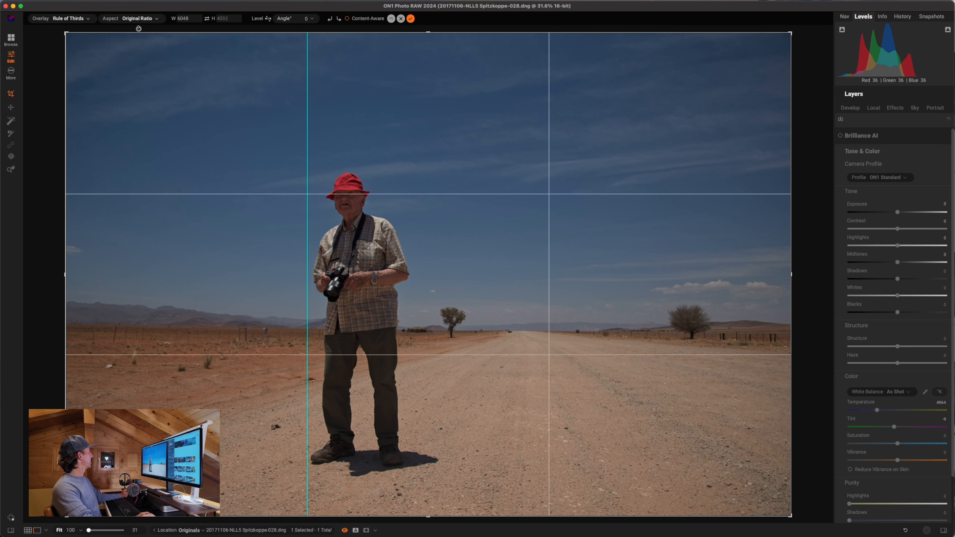
pyautogui.click(126, 19)
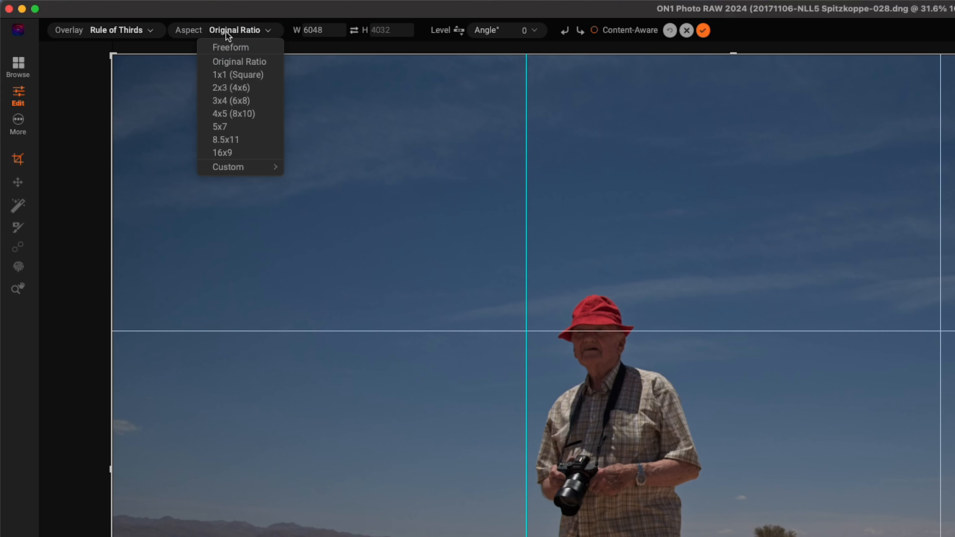
pyautogui.click(228, 59)
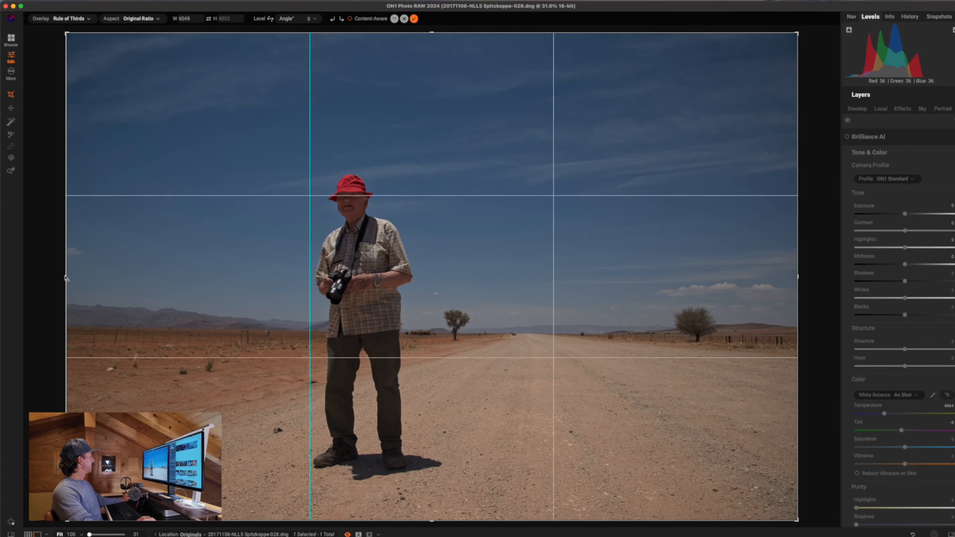
pyautogui.moveTo(109, 464); pyautogui.dragTo(117, 464)
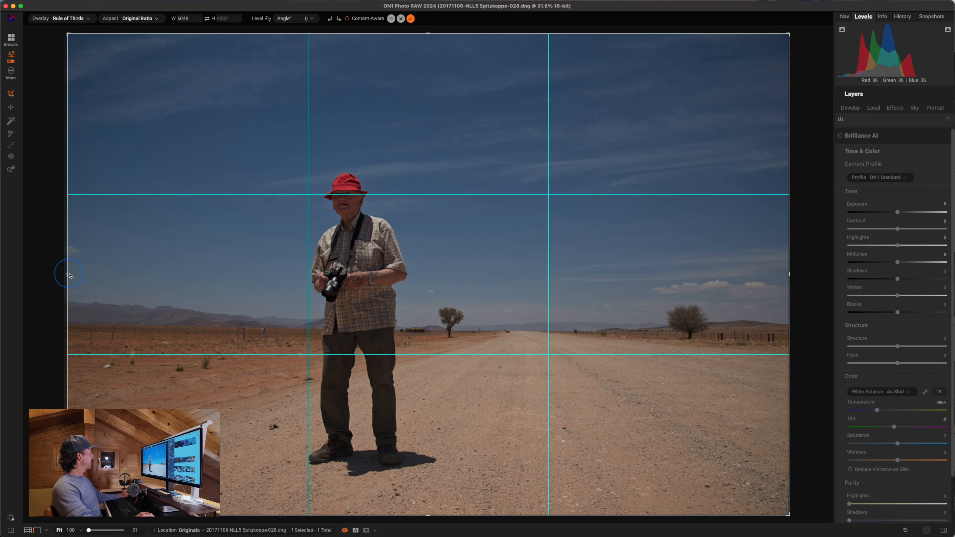
pyautogui.moveTo(69, 276); pyautogui.dragTo(132, 275)
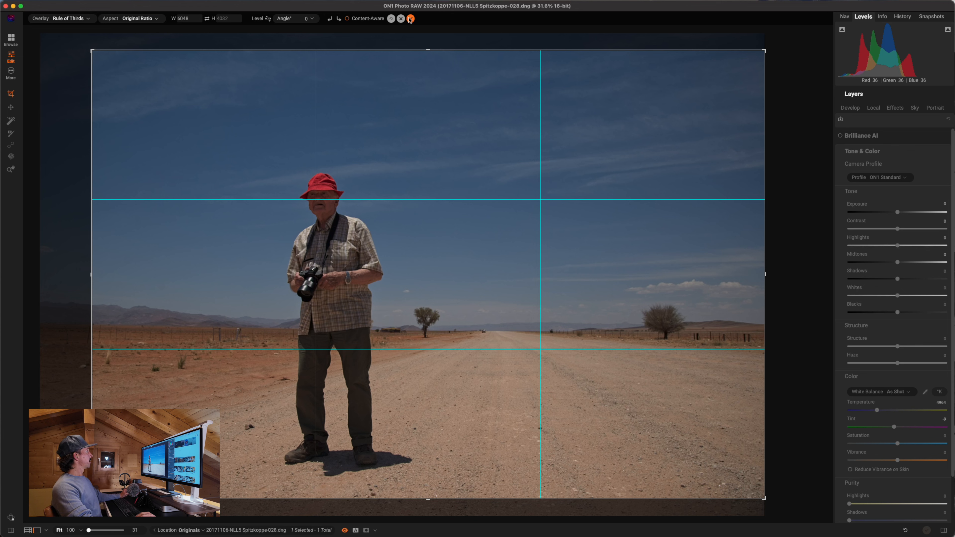
pyautogui.click(410, 19)
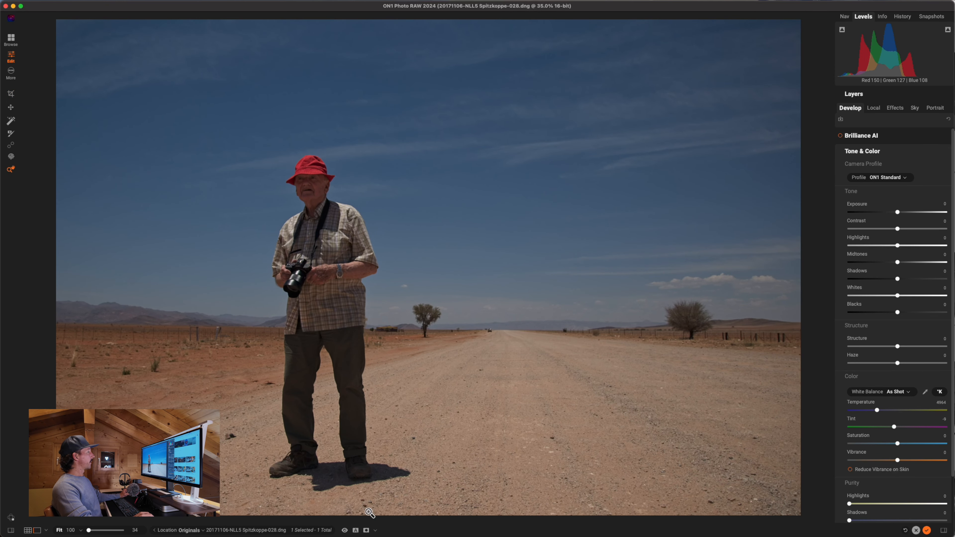
# Raise the photo's Exposure to 0.4 and its Highlights to 4.
pyautogui.click(900, 212)
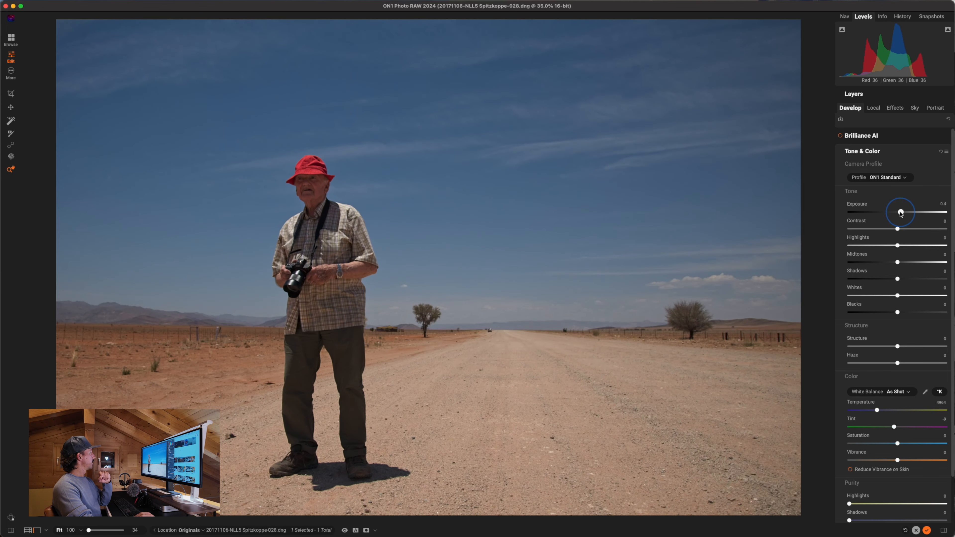
pyautogui.click(898, 248)
pyautogui.moveTo(898, 249); pyautogui.dragTo(889, 251)
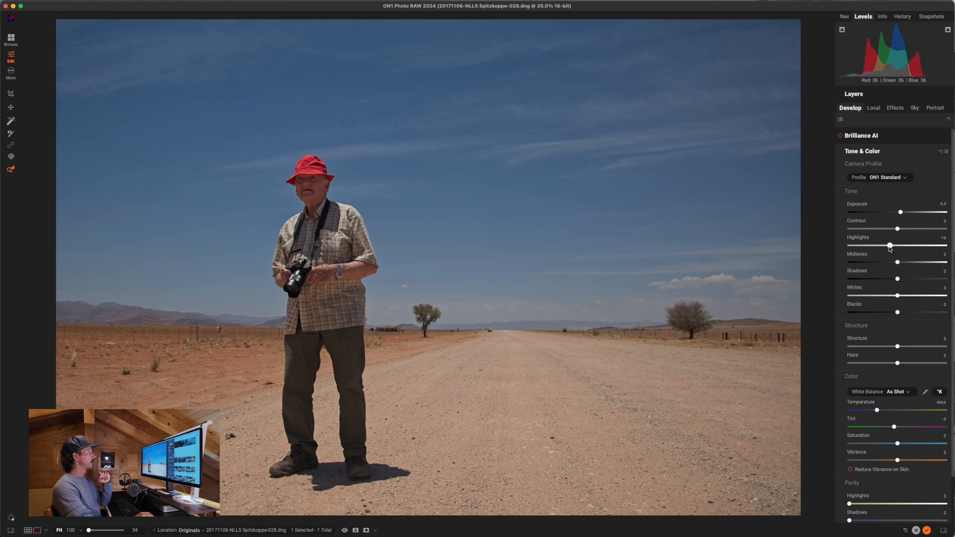
pyautogui.doubleClick(889, 248)
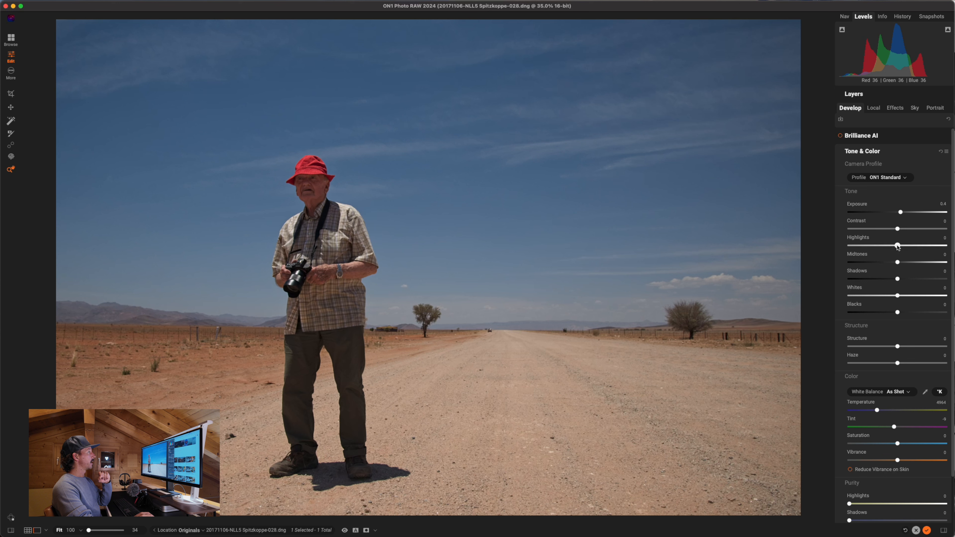
pyautogui.moveTo(897, 246); pyautogui.dragTo(899, 247)
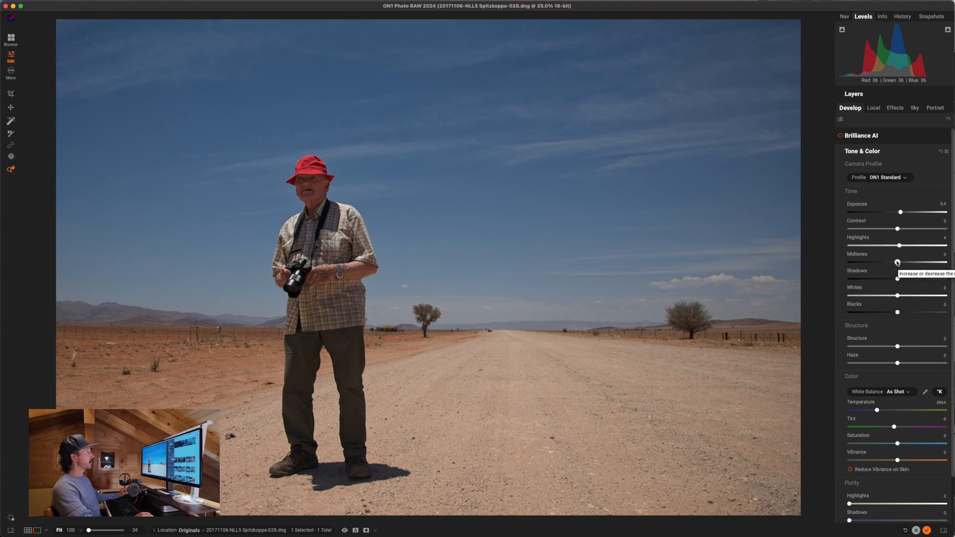
# Brighten the Midtones to about 8 and the Shadows to about 13.
pyautogui.moveTo(898, 263); pyautogui.dragTo(901, 264)
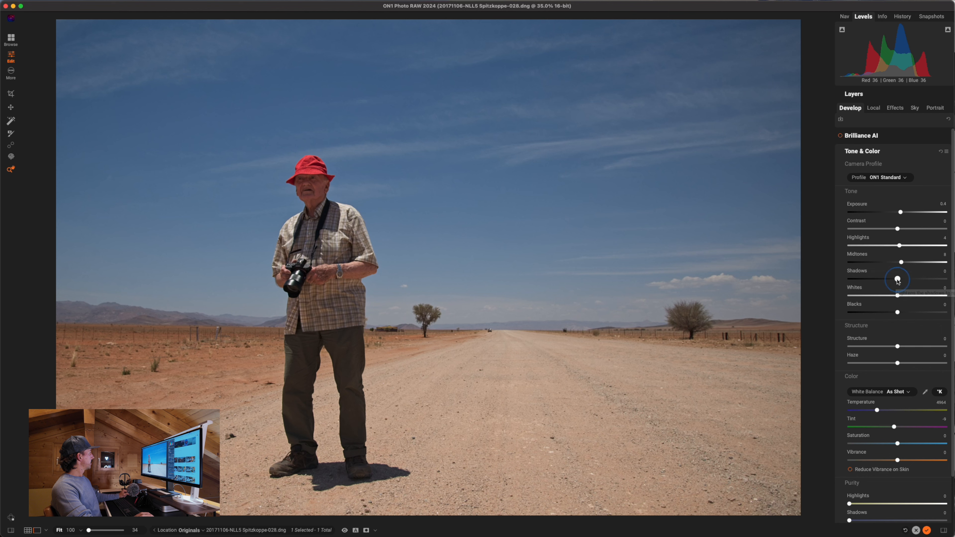
pyautogui.moveTo(898, 279); pyautogui.dragTo(903, 279)
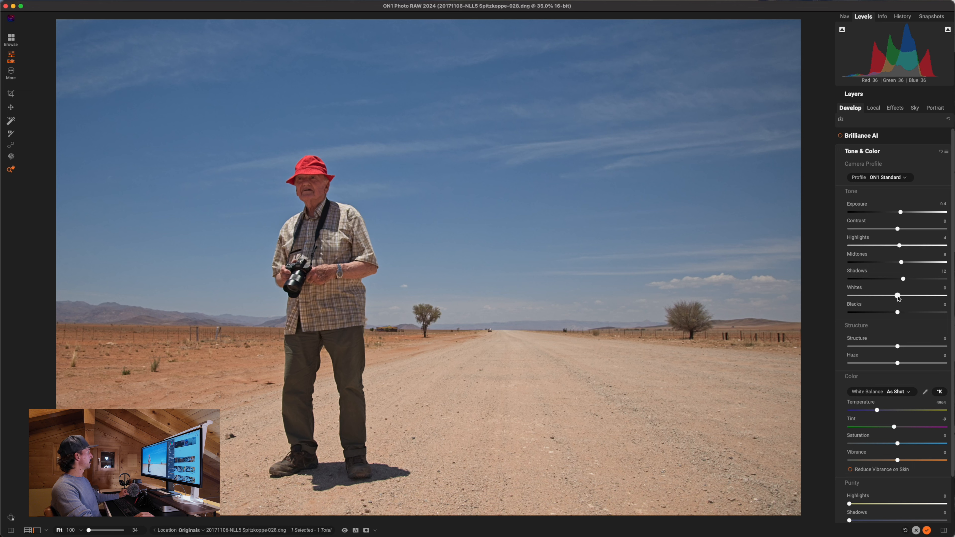
# Raise the Whites to about 32 and lift the Blacks to about 8.
pyautogui.moveTo(897, 296); pyautogui.dragTo(918, 296)
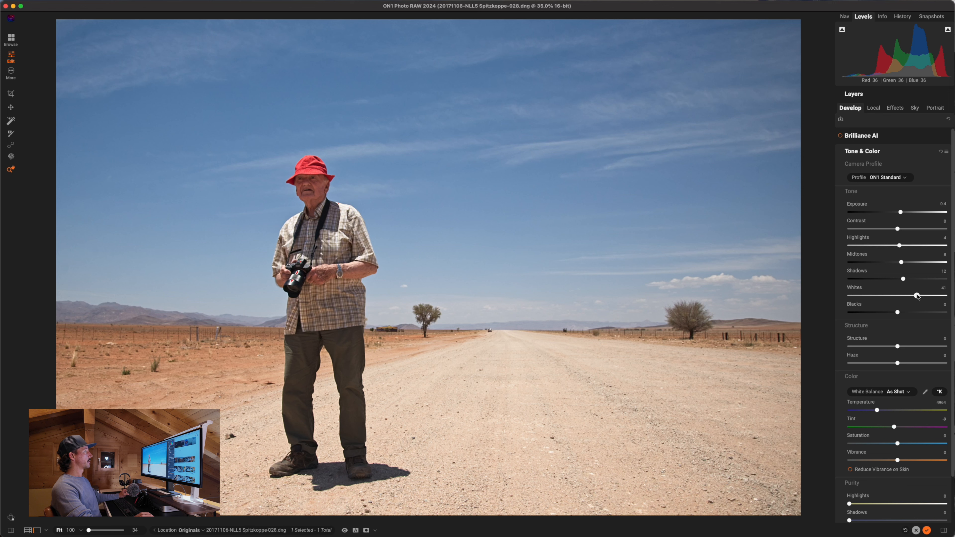
pyautogui.click(917, 295)
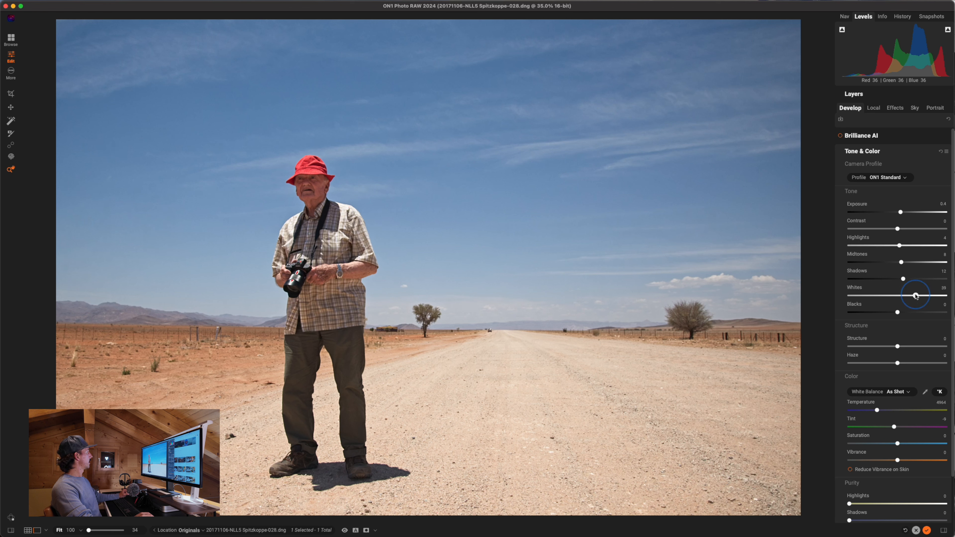
pyautogui.moveTo(916, 296); pyautogui.dragTo(913, 296)
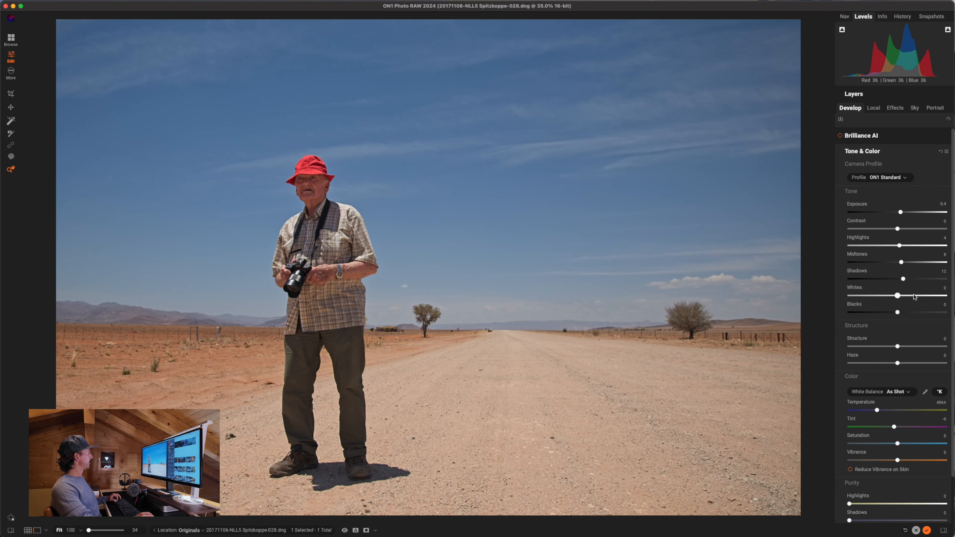
pyautogui.press('super+z')
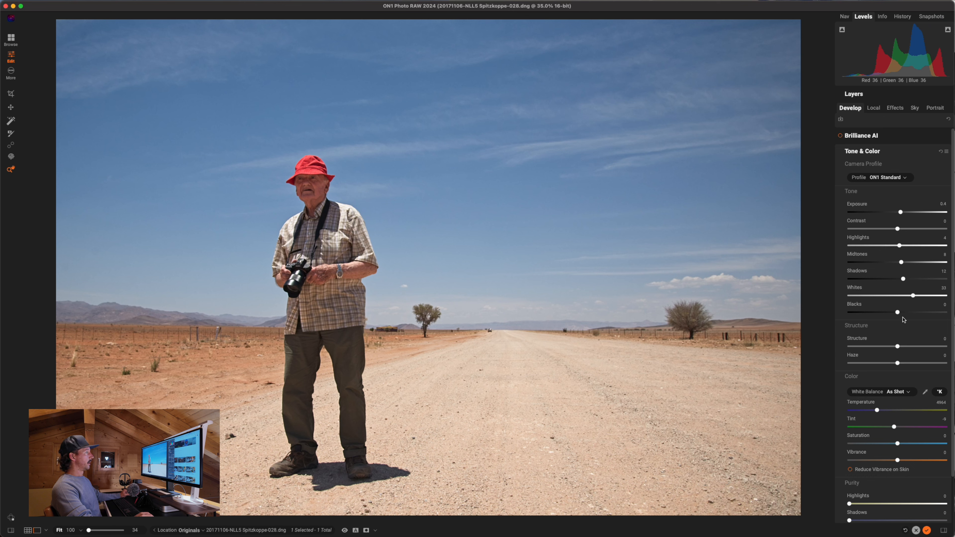
pyautogui.moveTo(898, 314); pyautogui.dragTo(901, 313)
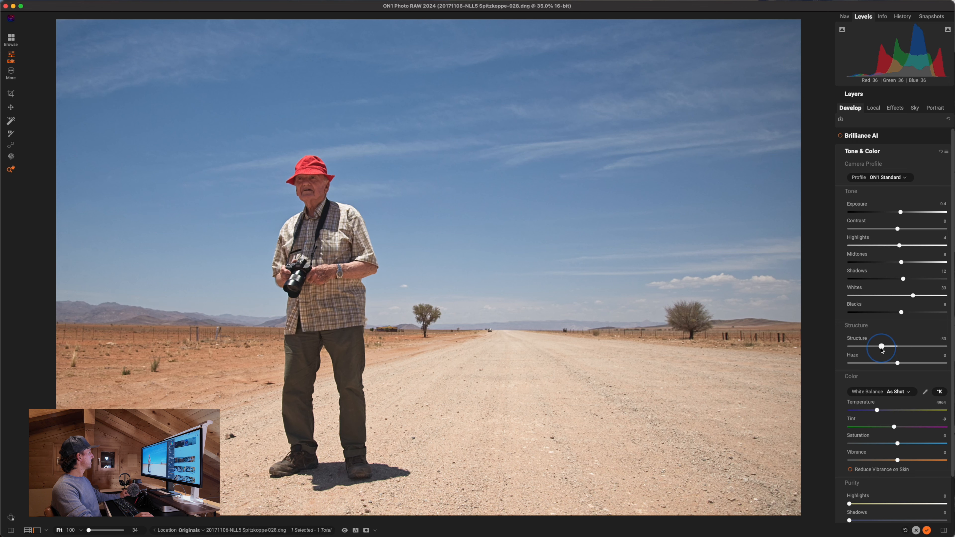
# Try out the Structure and Haze adjustments, and reset both to 0.
pyautogui.moveTo(897, 347); pyautogui.dragTo(908, 364)
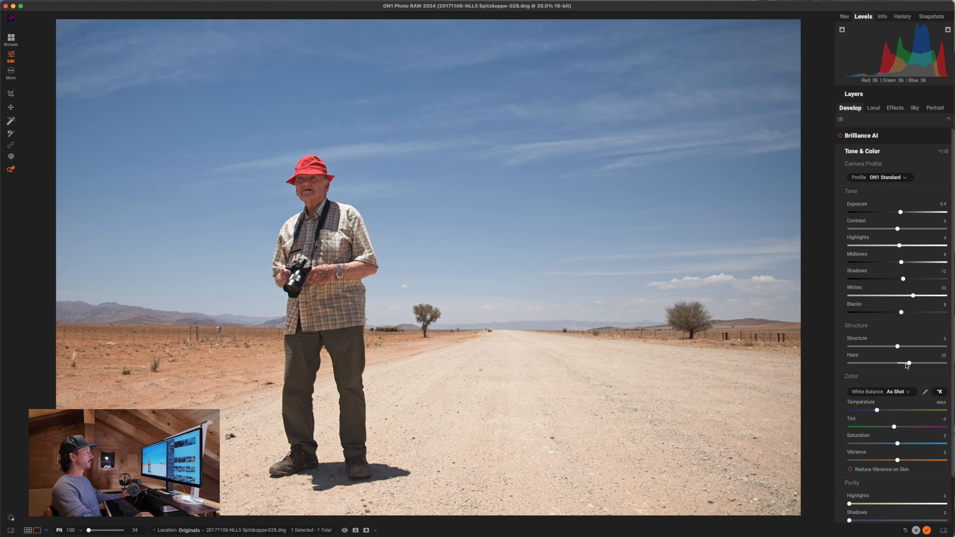
pyautogui.doubleClick(908, 363)
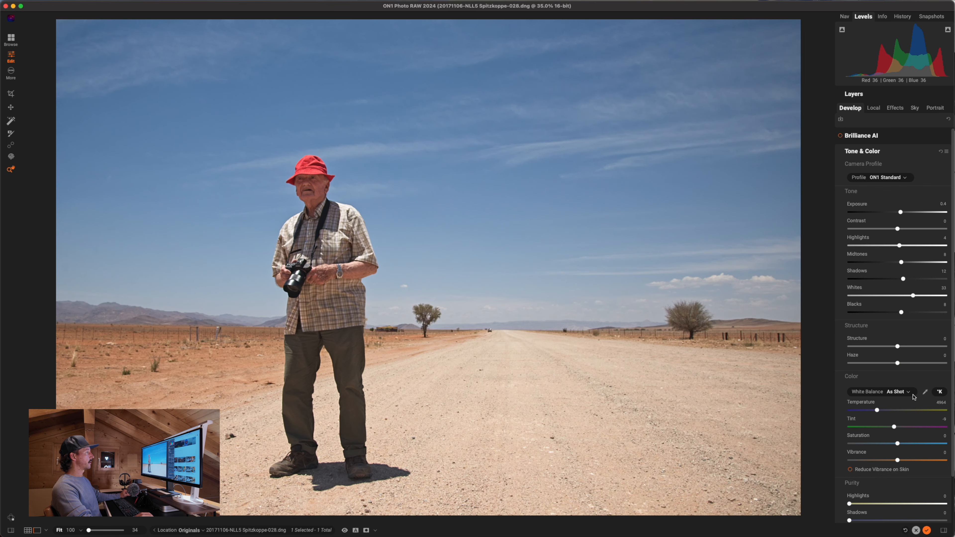
# Fine-tune the white balance Temperature to a slightly cooler custom value.
pyautogui.scroll(-2, 913, 404)
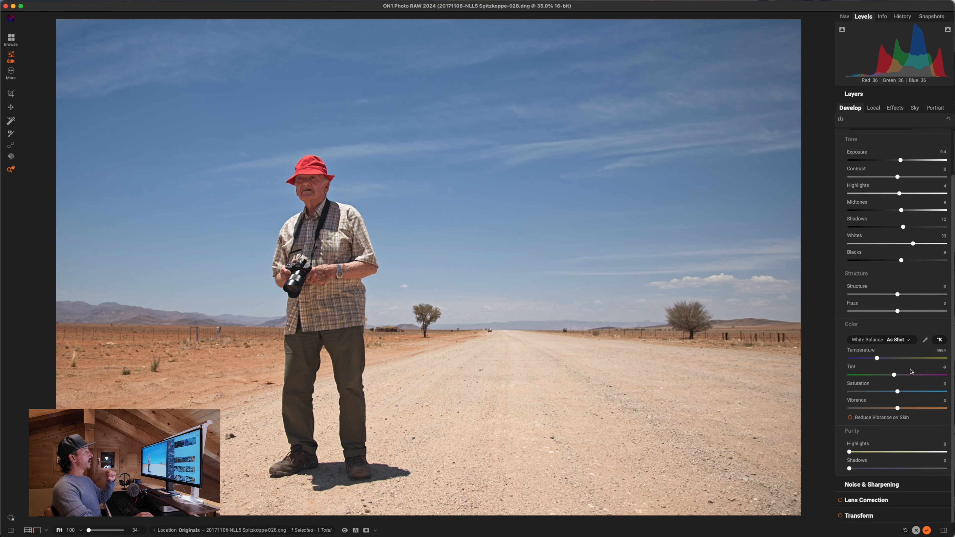
pyautogui.moveTo(877, 358); pyautogui.dragTo(878, 360)
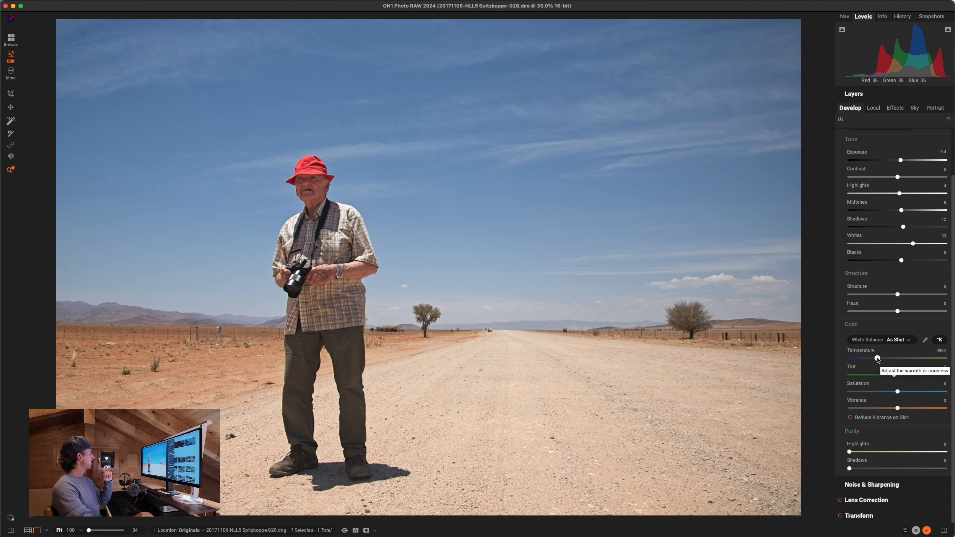
pyautogui.click(878, 359)
pyautogui.moveTo(878, 359); pyautogui.dragTo(879, 359)
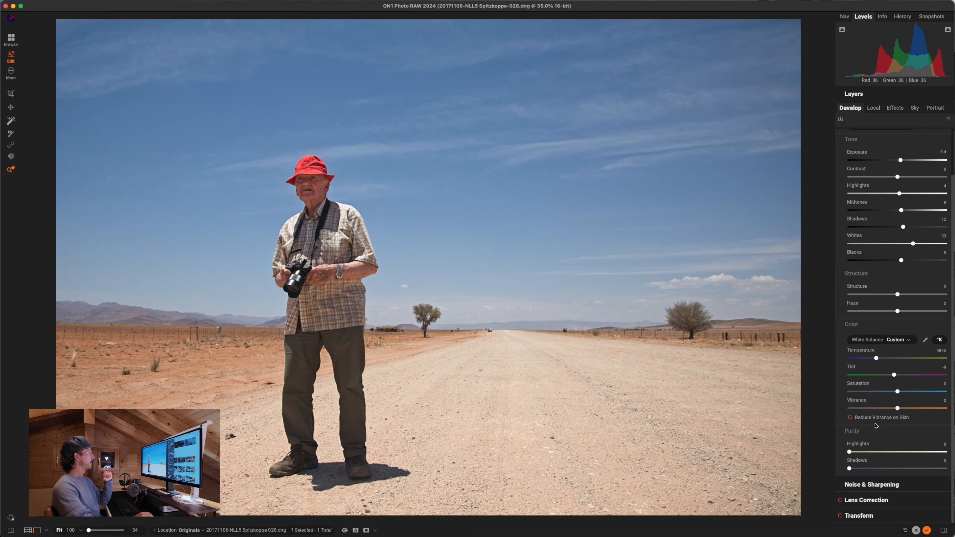
# Compare the photo before and after the Temperature change in the edit history, ending on the latest state.
pyautogui.click(902, 17)
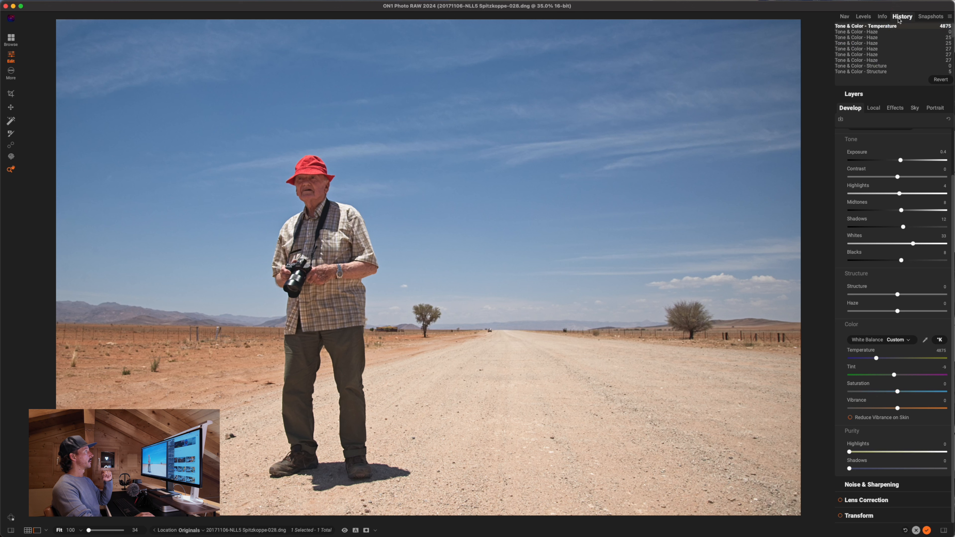
pyautogui.click(877, 32)
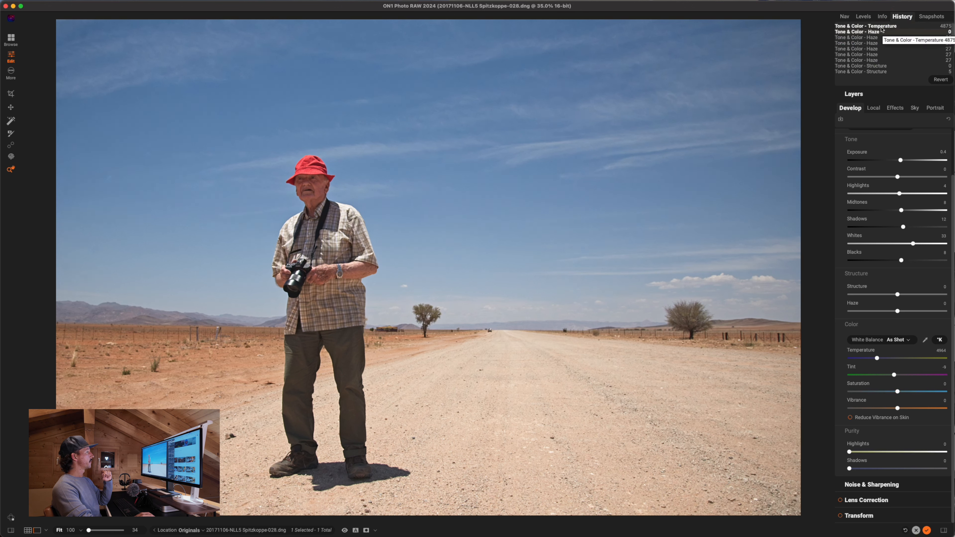
pyautogui.click(881, 26)
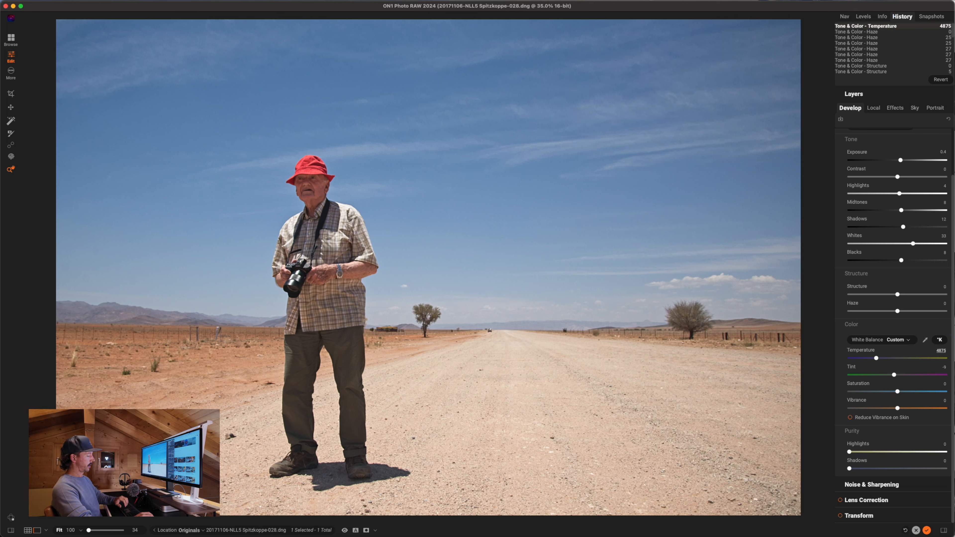
# Set the white balance Temperature to 4865, keeping the Color controls expanded.
pyautogui.click(941, 350)
pyautogui.write('4865')
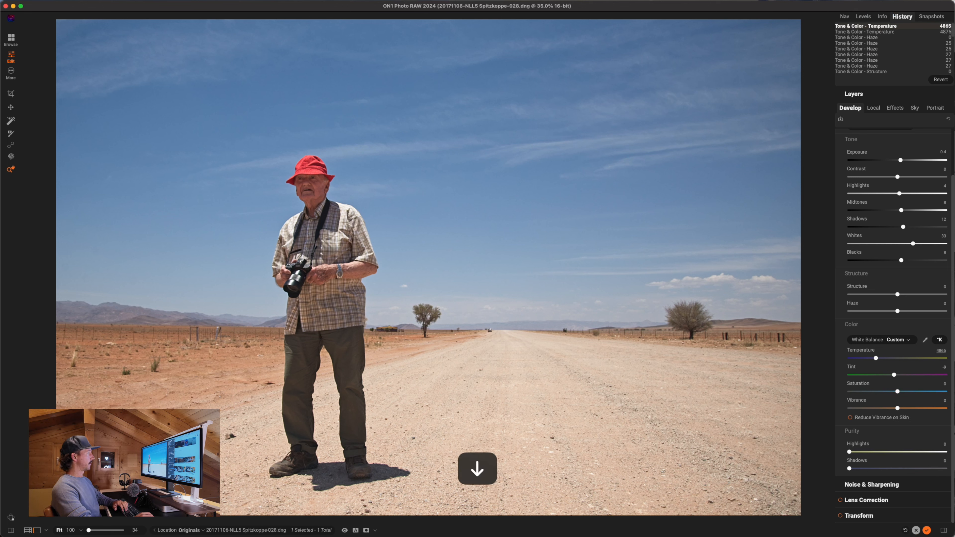
pyautogui.click(925, 326)
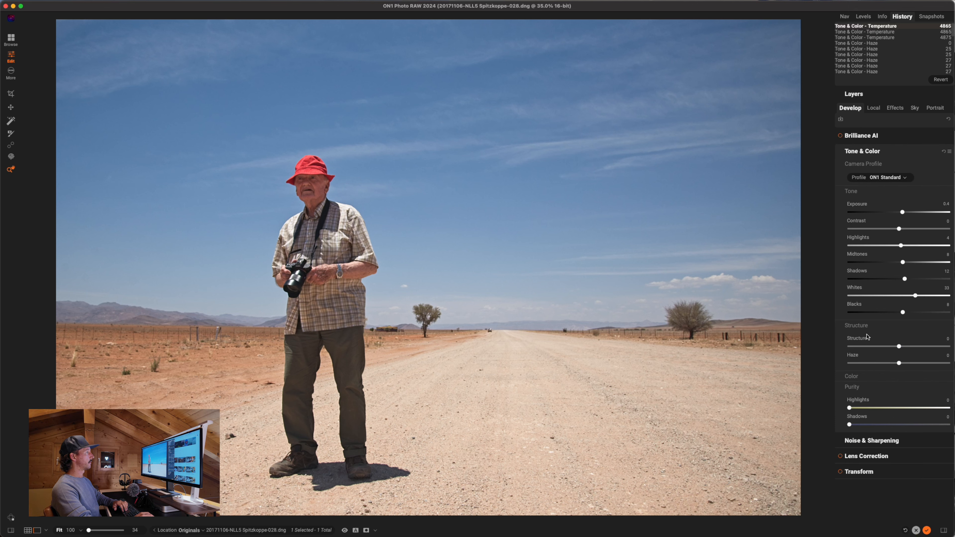
pyautogui.click(856, 380)
pyautogui.scroll(-3, 885, 404)
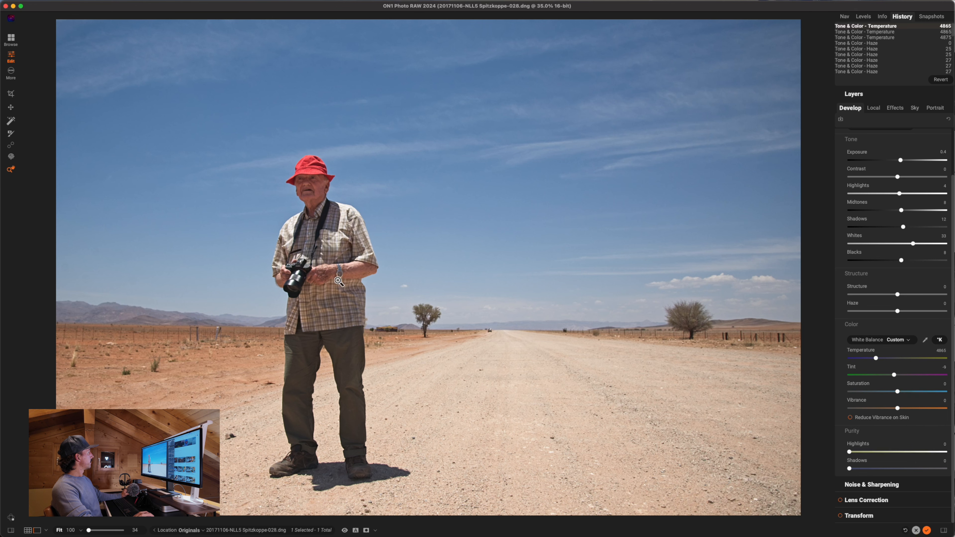
# Inspect the man at 100% and raise the Vibrance of the whole photo to 21.
pyautogui.click(315, 261)
pyautogui.moveTo(399, 257); pyautogui.dragTo(396, 268)
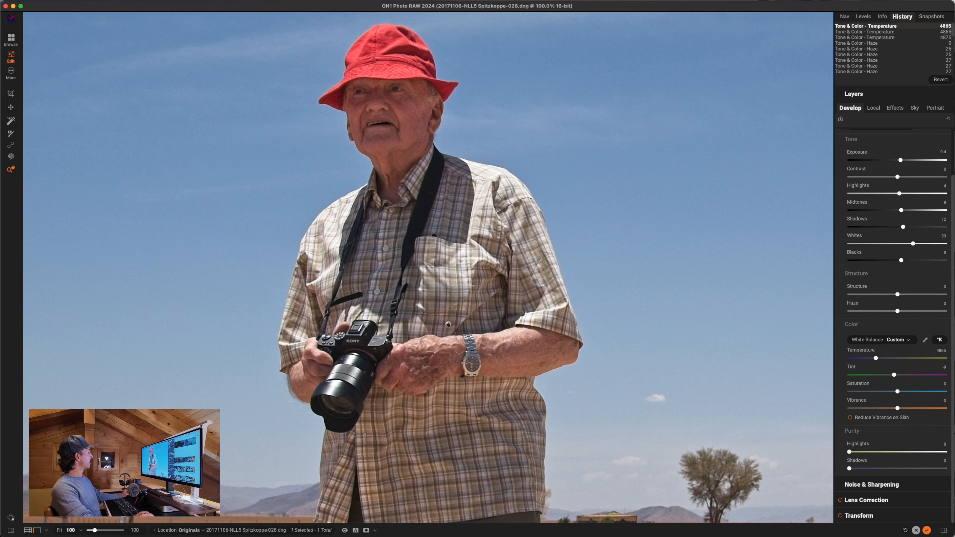
pyautogui.click(448, 325)
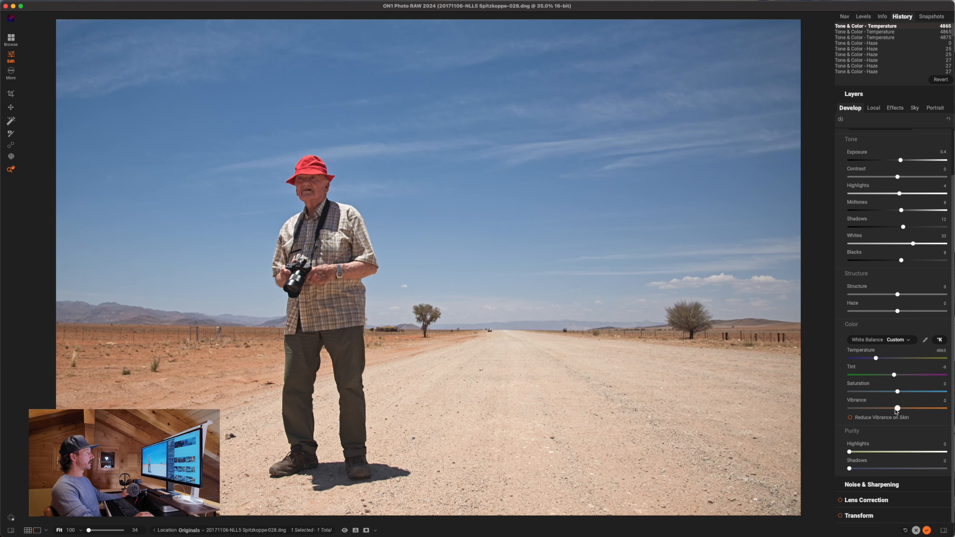
pyautogui.click(896, 409)
pyautogui.moveTo(897, 410); pyautogui.dragTo(907, 410)
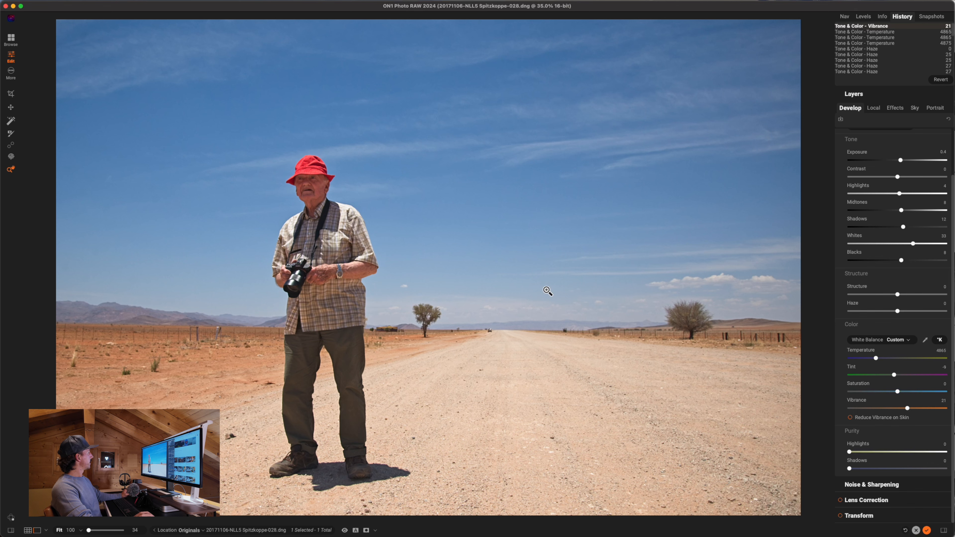
# Reset the Vibrance to 0 to compare the skin tones at 100%, and undo the reset.
pyautogui.click(389, 258)
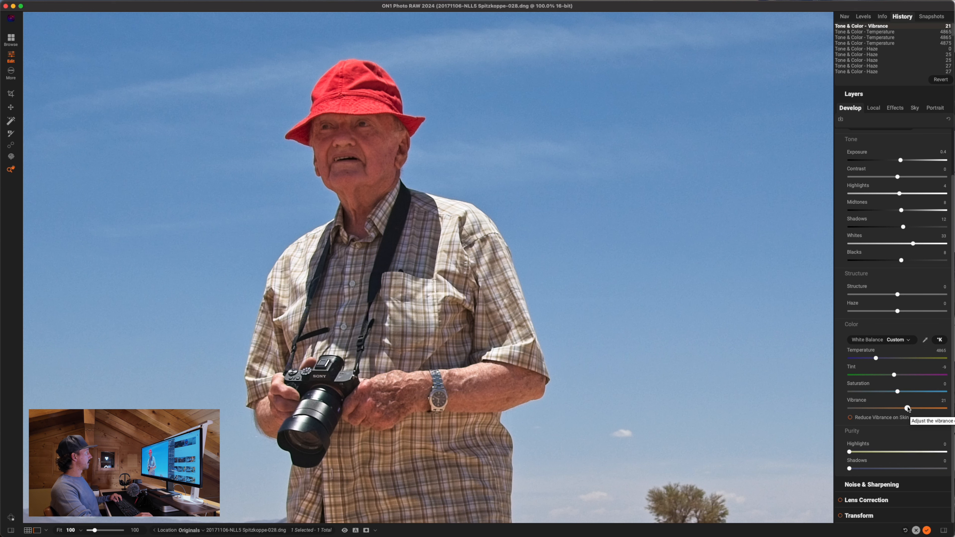
pyautogui.doubleClick(908, 409)
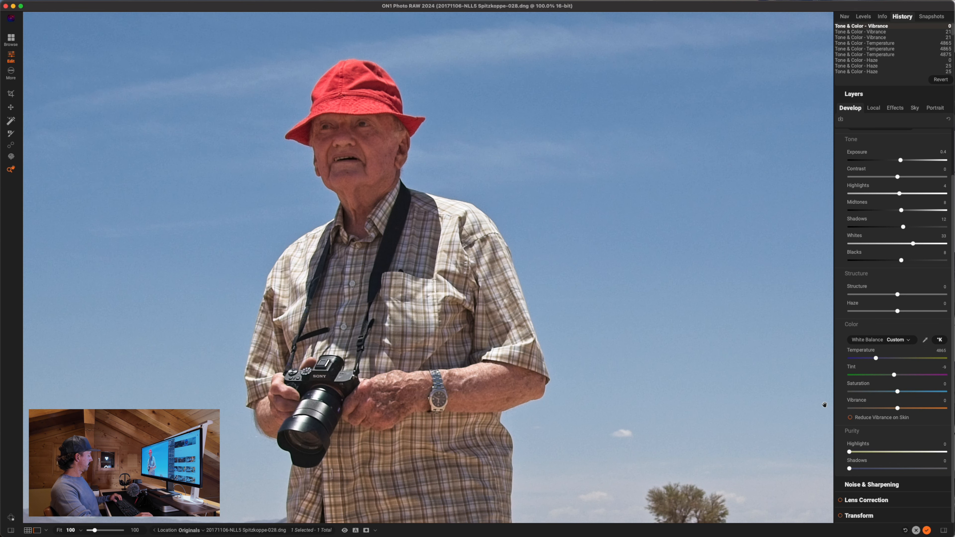
pyautogui.press('super+z')
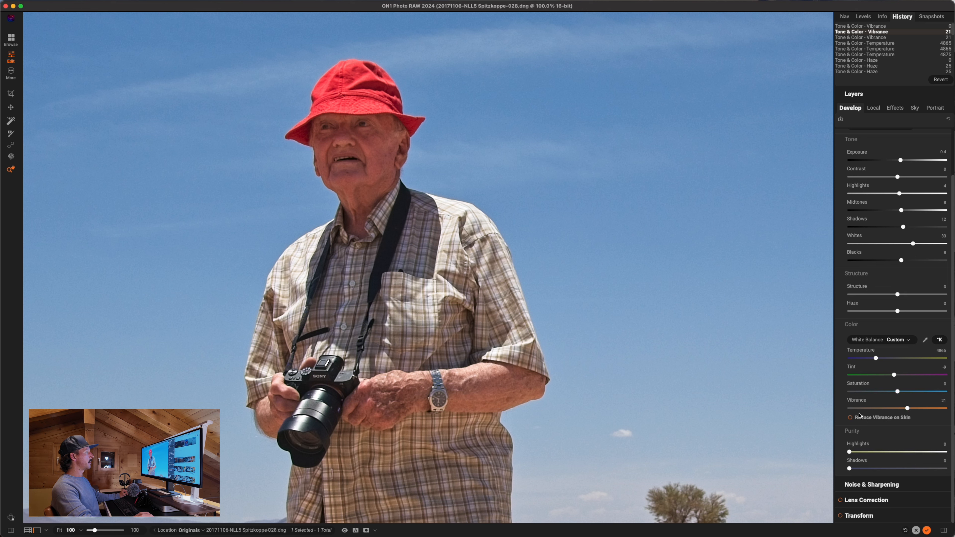
# Enable Reduce Vibrance on Skin, toggling it off and on to compare its effect on the man's skin.
pyautogui.click(850, 418)
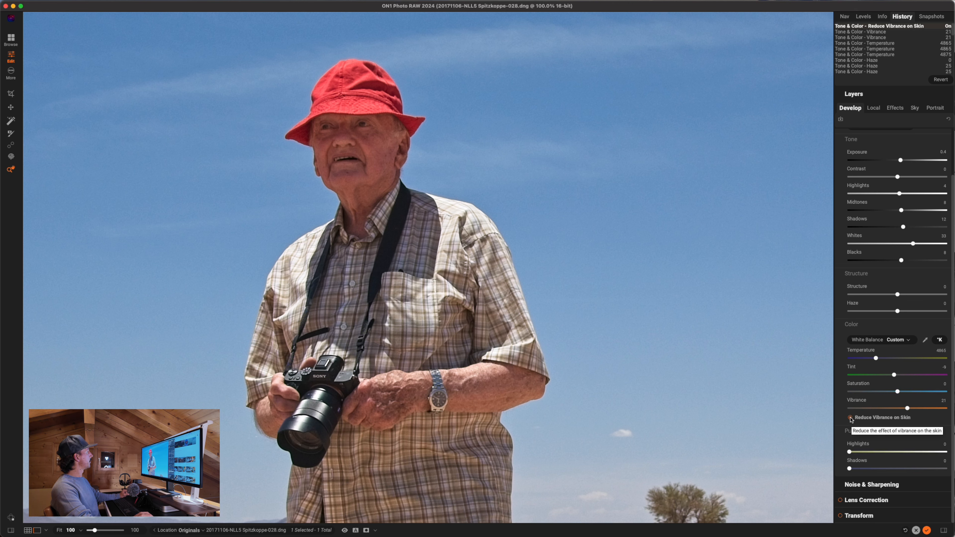
pyautogui.click(851, 418)
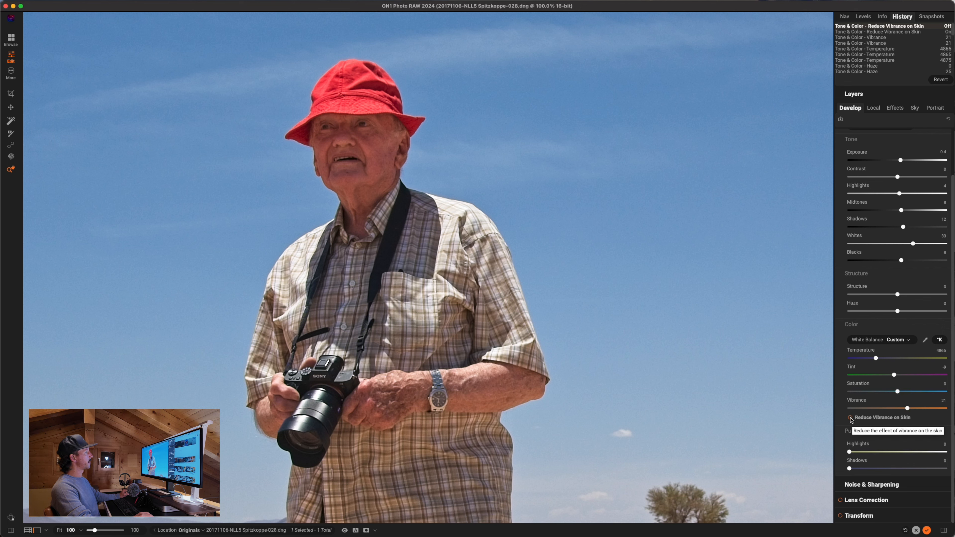
pyautogui.click(851, 418)
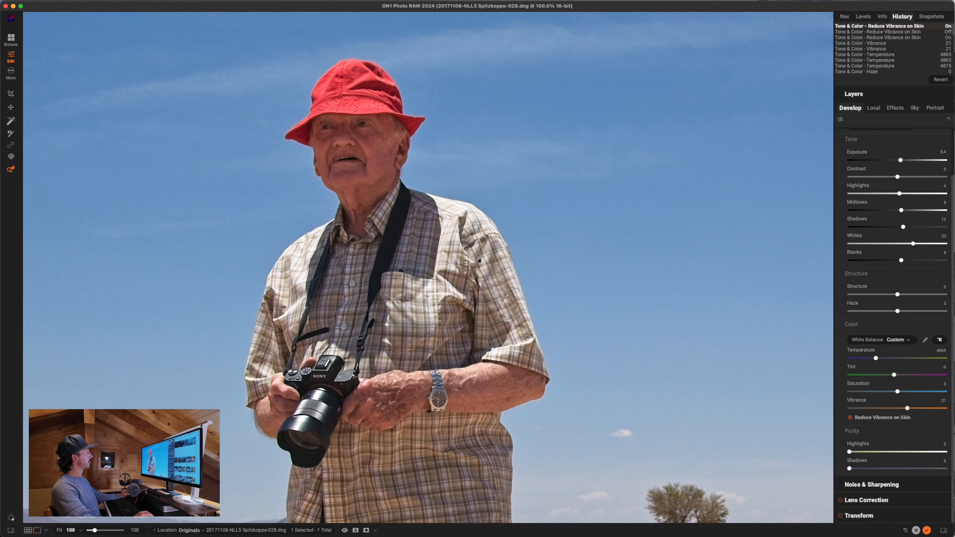
pyautogui.click(454, 306)
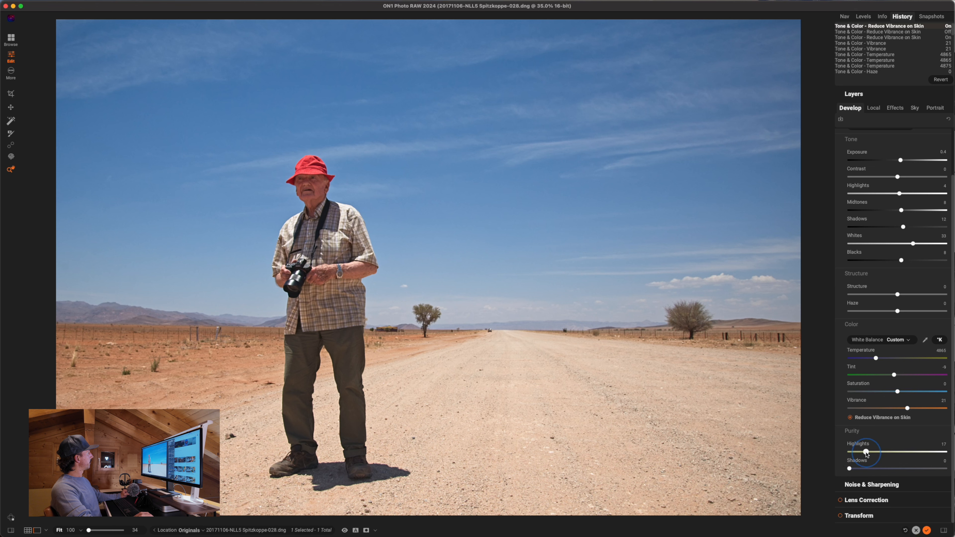
# Try the Purity sliders, setting Highlights to about 13 and keeping Shadows at 0.
pyautogui.moveTo(840, 454); pyautogui.dragTo(792, 453)
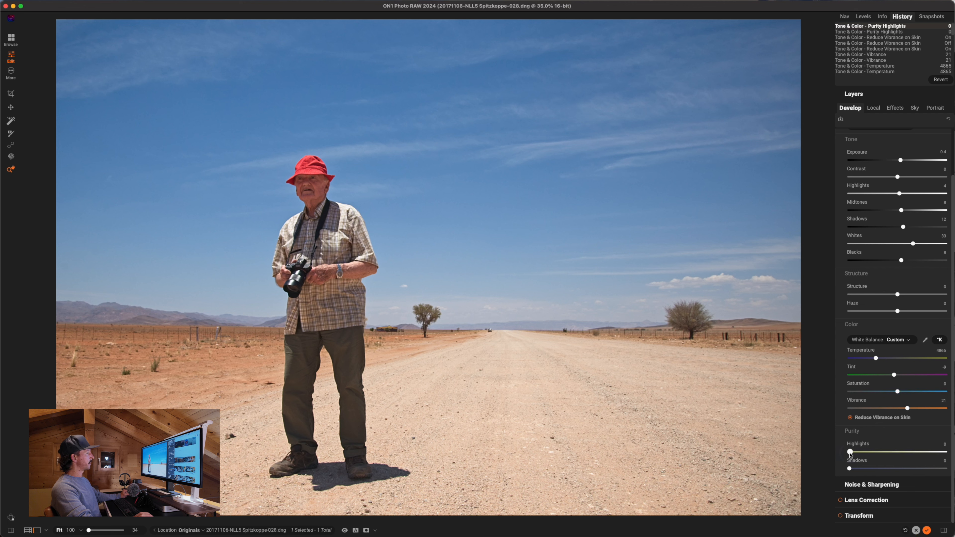
pyautogui.moveTo(853, 454); pyautogui.dragTo(863, 454)
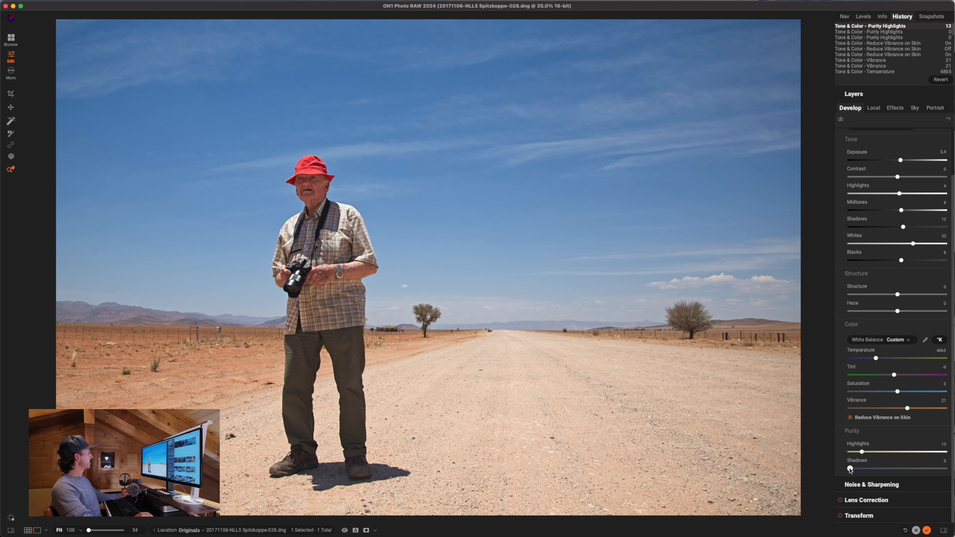
pyautogui.moveTo(849, 471); pyautogui.dragTo(812, 471)
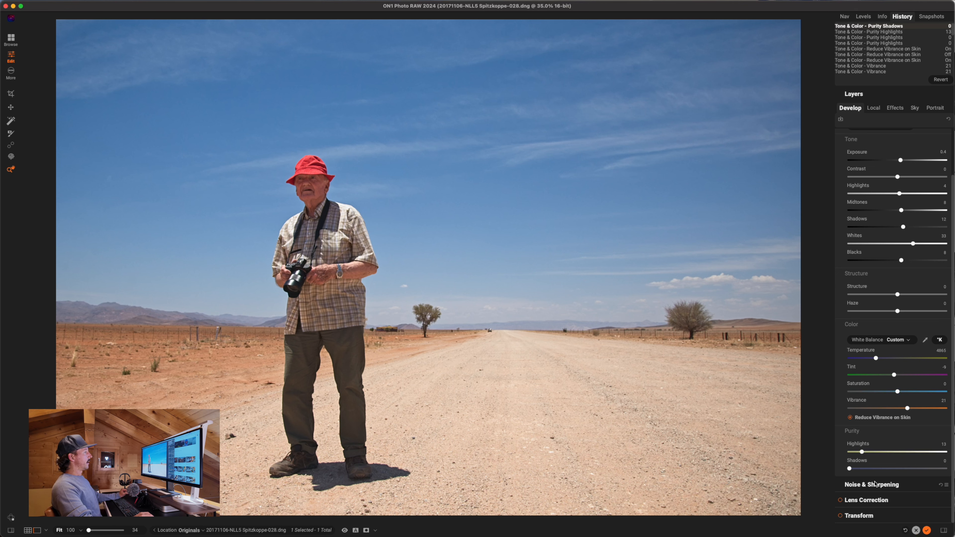
# Switch Noise & Sharpening to Classic and examine the man, sky and road at 100% for noise and sharpness.
pyautogui.click(869, 485)
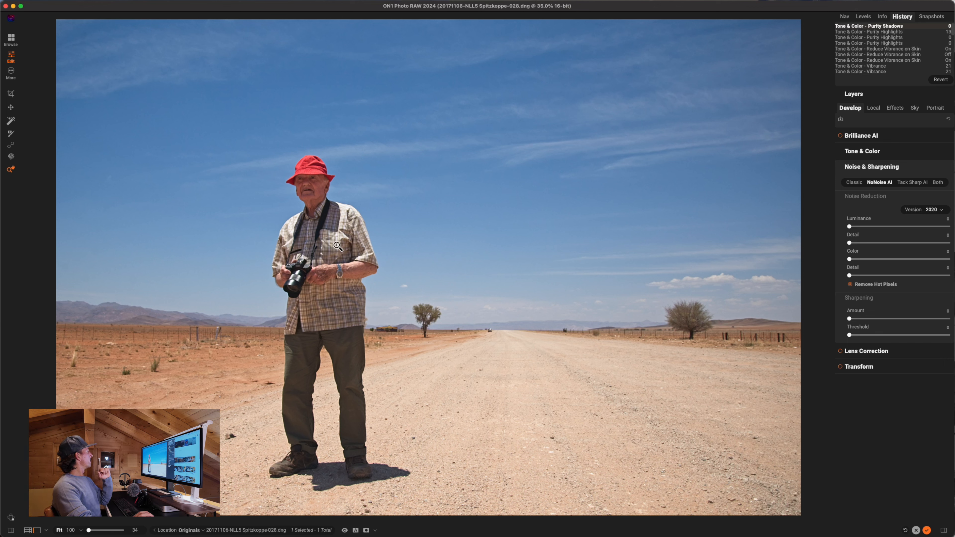
pyautogui.click(339, 271)
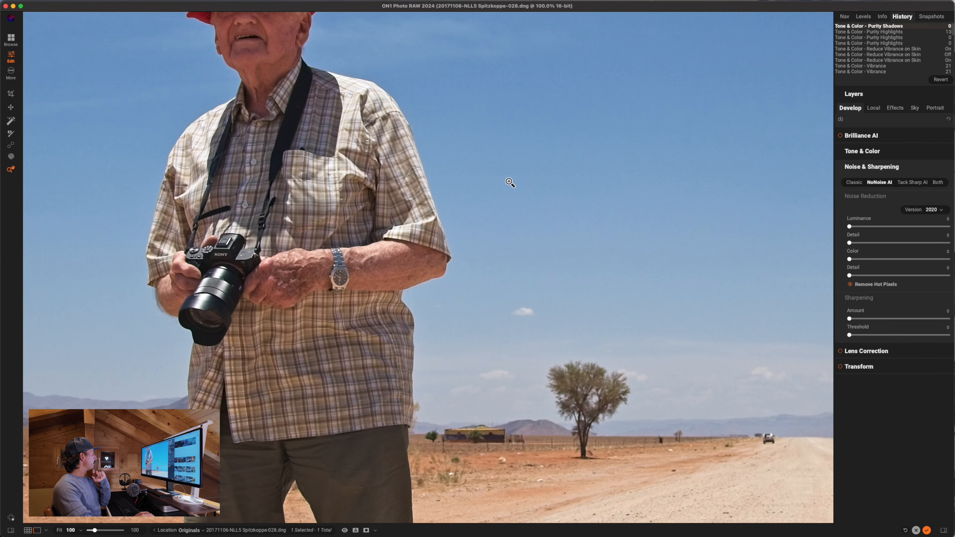
pyautogui.moveTo(510, 182); pyautogui.dragTo(367, 331)
pyautogui.moveTo(277, 239); pyautogui.dragTo(486, 290)
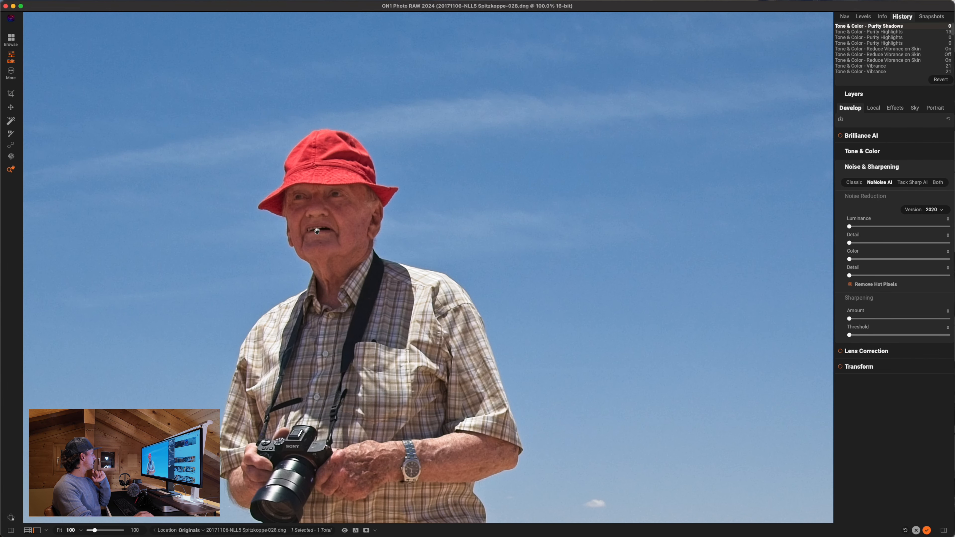
pyautogui.moveTo(443, 372); pyautogui.dragTo(436, 324)
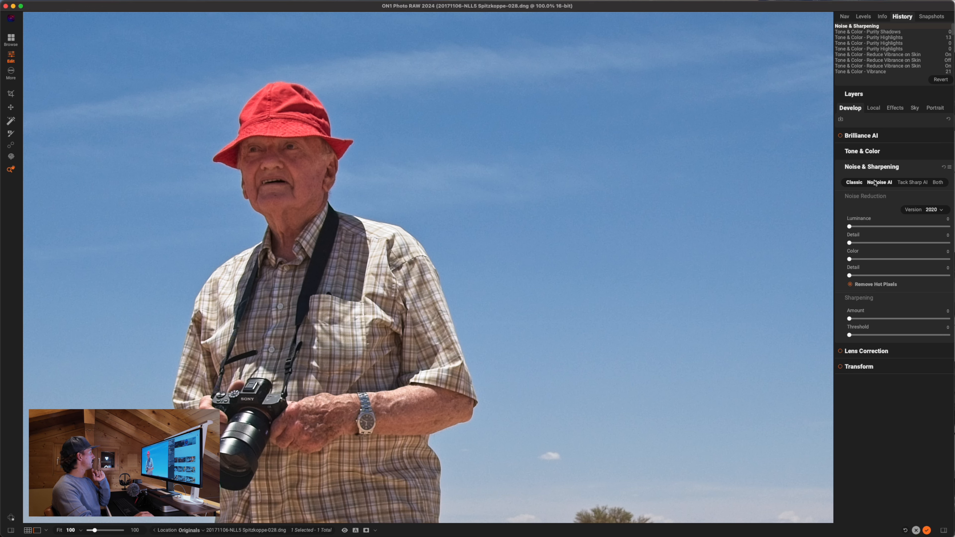
pyautogui.moveTo(618, 334); pyautogui.dragTo(554, 224)
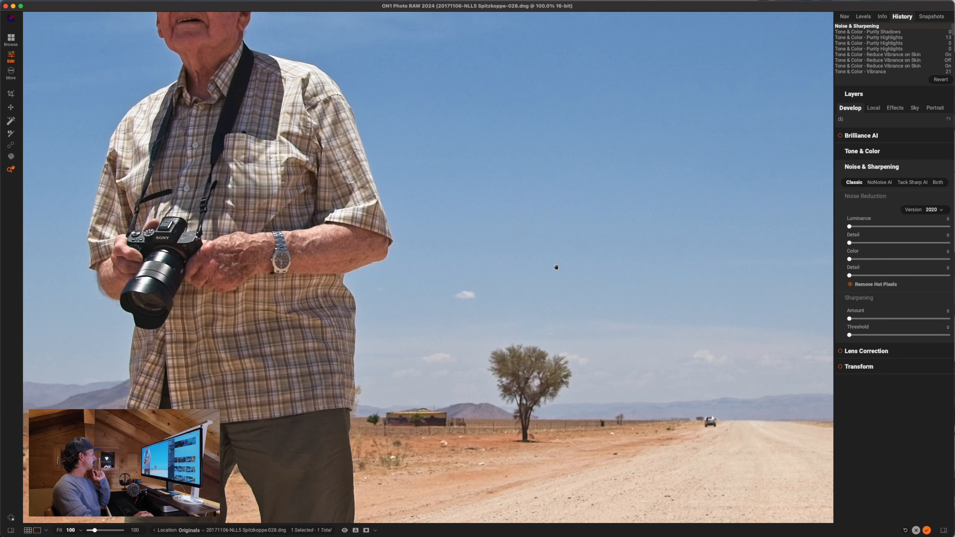
pyautogui.moveTo(556, 267); pyautogui.dragTo(573, 286)
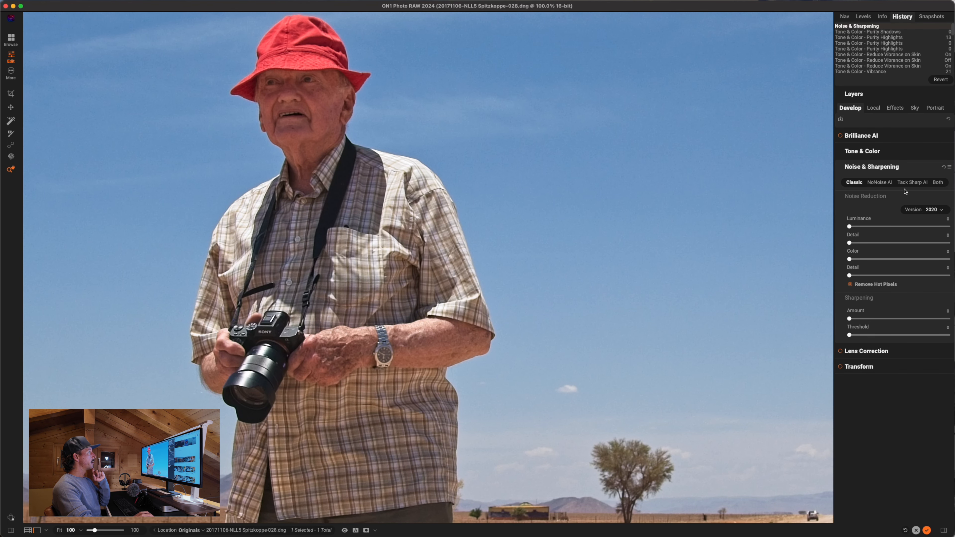
# Apply NoNoise AI with Micro Sharpening raised to about 214, comparing the preview and checking the processed portrait at 100%.
pyautogui.click(879, 182)
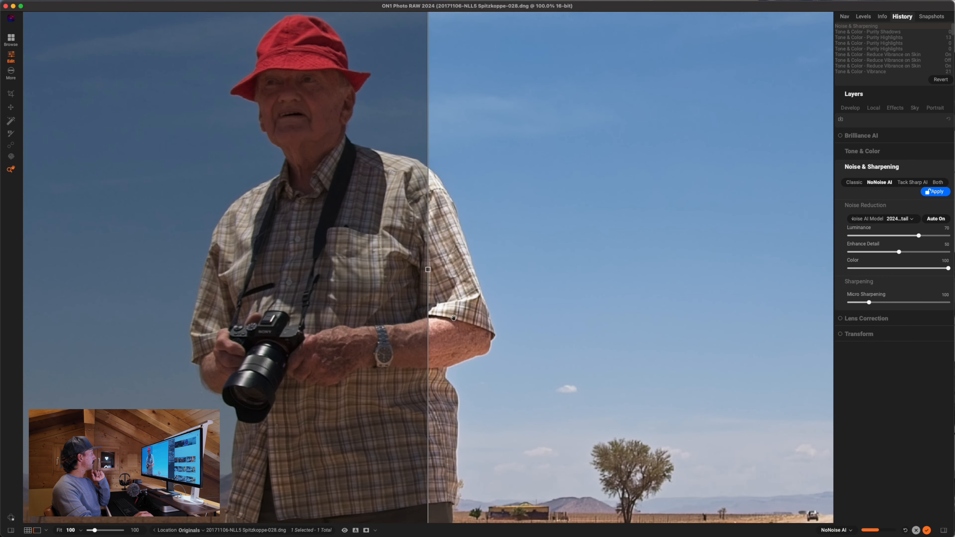
pyautogui.moveTo(455, 317); pyautogui.dragTo(525, 342)
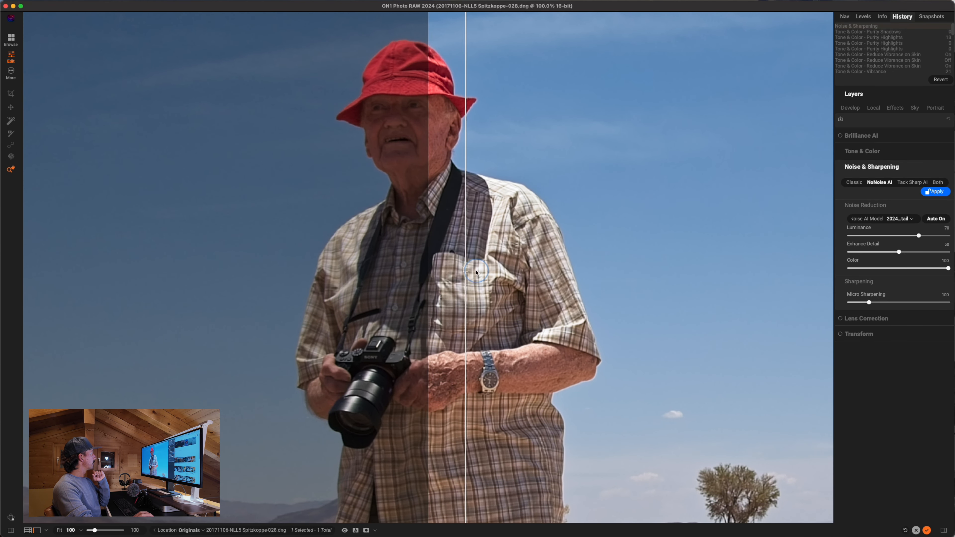
pyautogui.moveTo(429, 270); pyautogui.dragTo(280, 303)
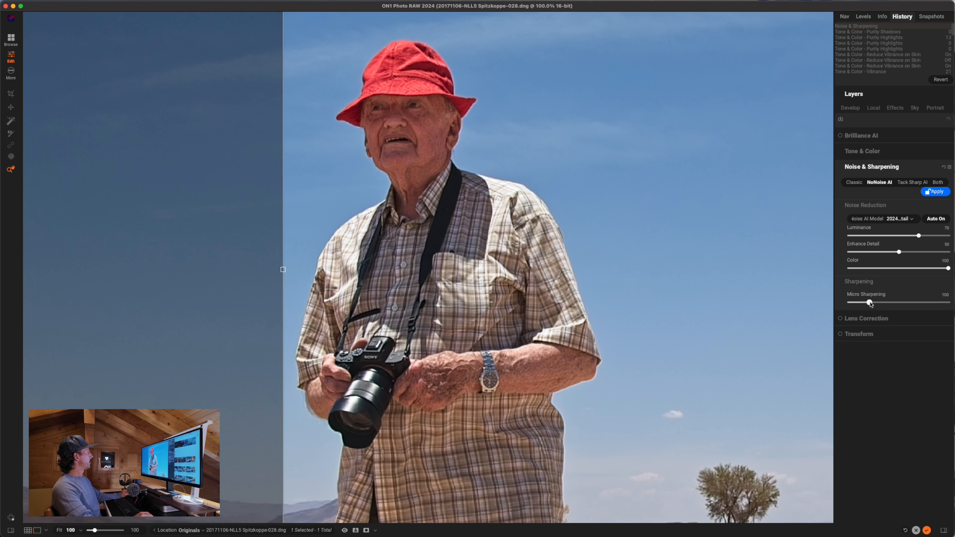
pyautogui.moveTo(871, 303); pyautogui.dragTo(892, 304)
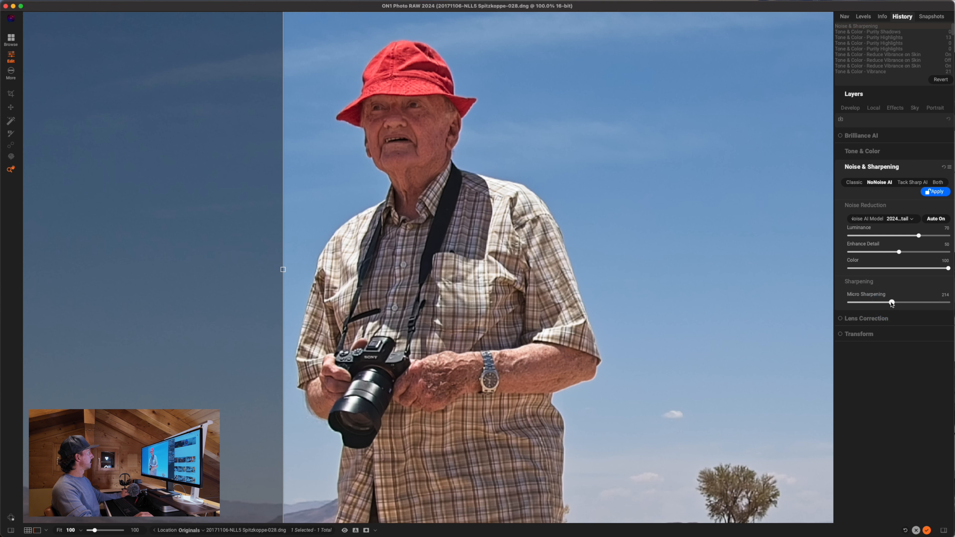
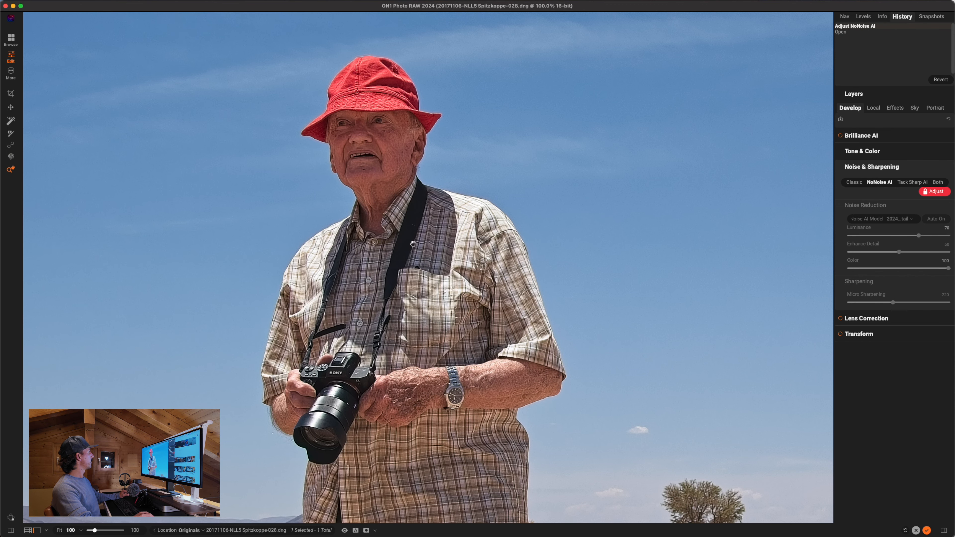
pyautogui.moveTo(412, 244); pyautogui.dragTo(502, 310)
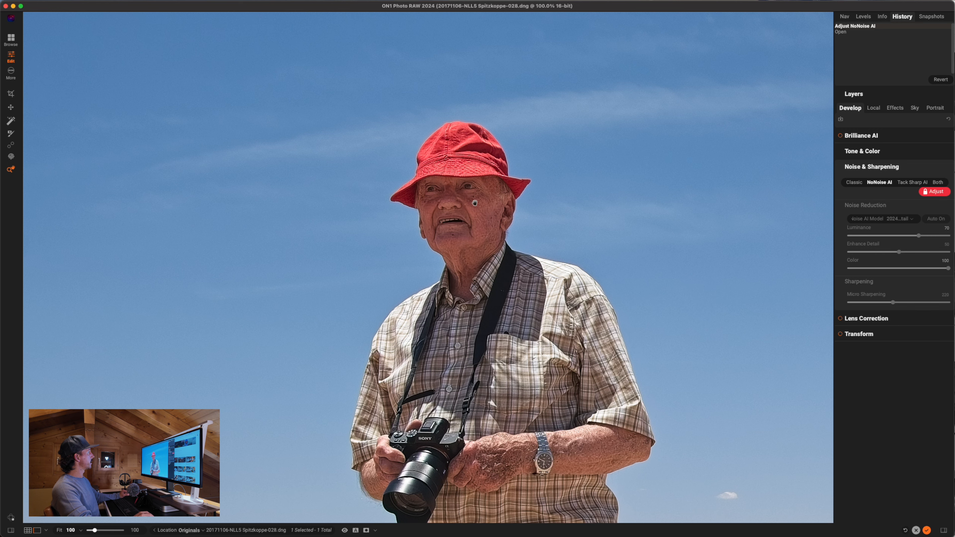
pyautogui.moveTo(549, 311); pyautogui.dragTo(477, 237)
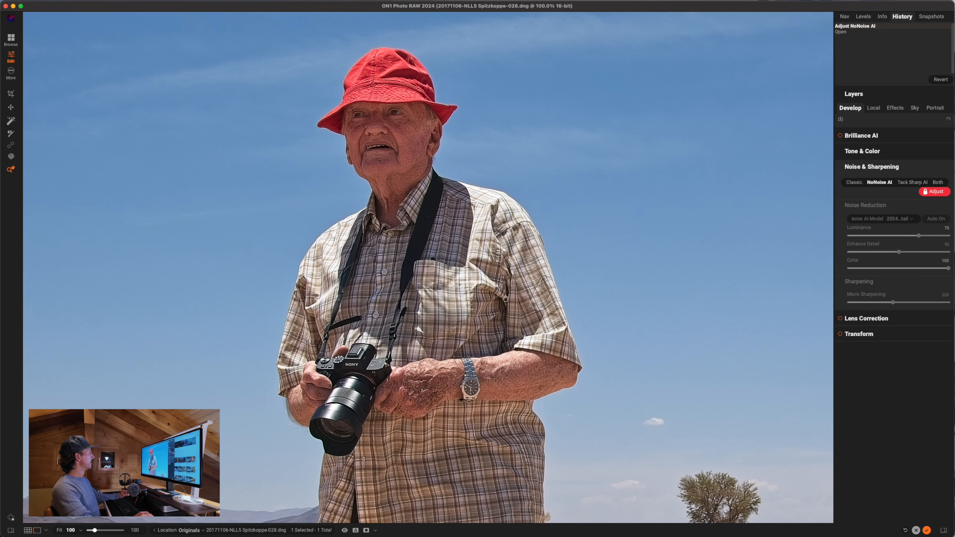
# Fit the whole photo in view and enable Lens Correction with the Nikon 24.0-85.0 mm f/3.5-4.5 profile.
pyautogui.press('super+0')
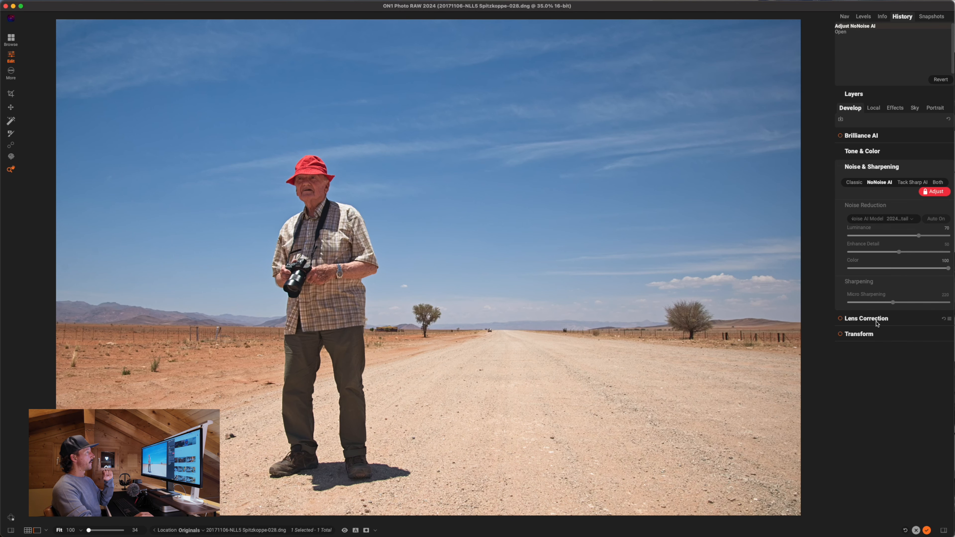
pyautogui.click(866, 319)
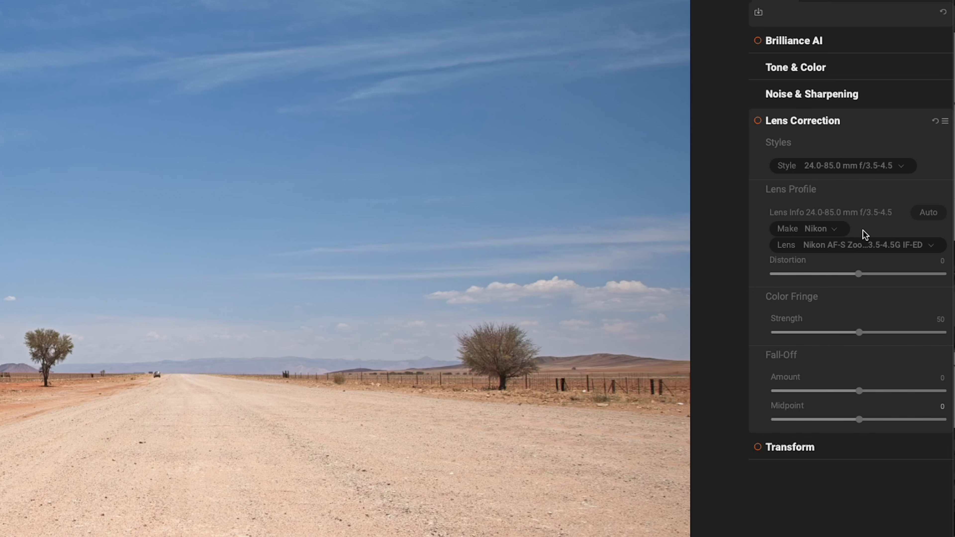
pyautogui.click(757, 120)
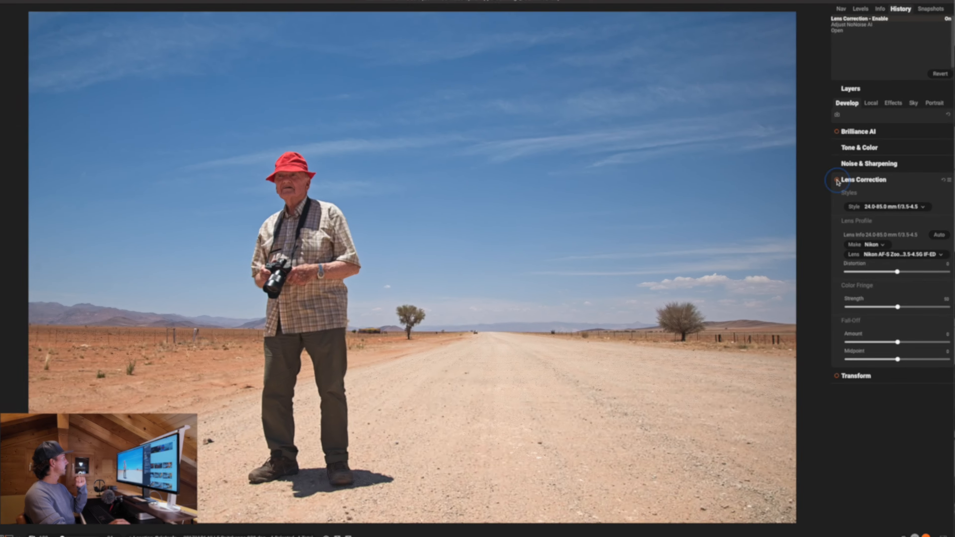
# Compare the photo with Lens Correction off and on, and review the available lens makes and Nikon lens profiles.
pyautogui.click(840, 182)
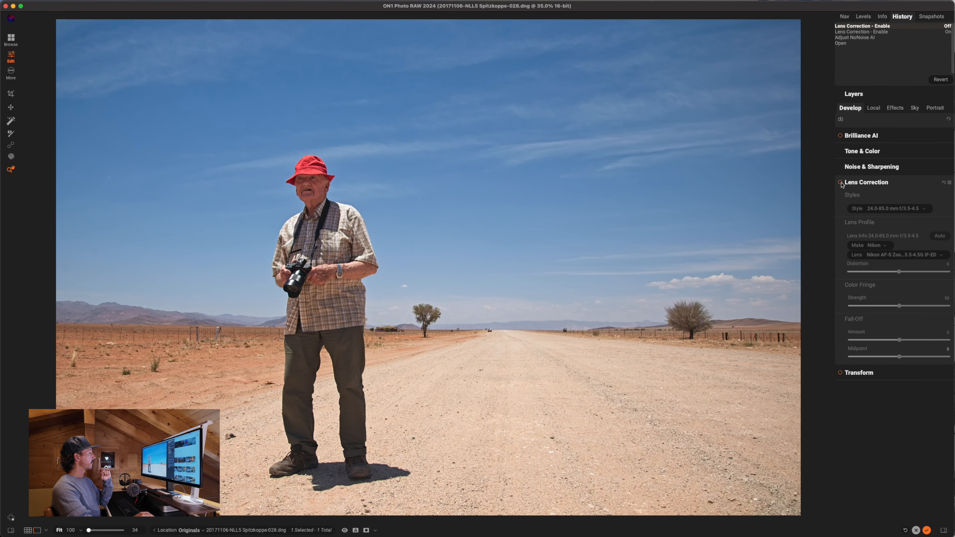
pyautogui.click(840, 183)
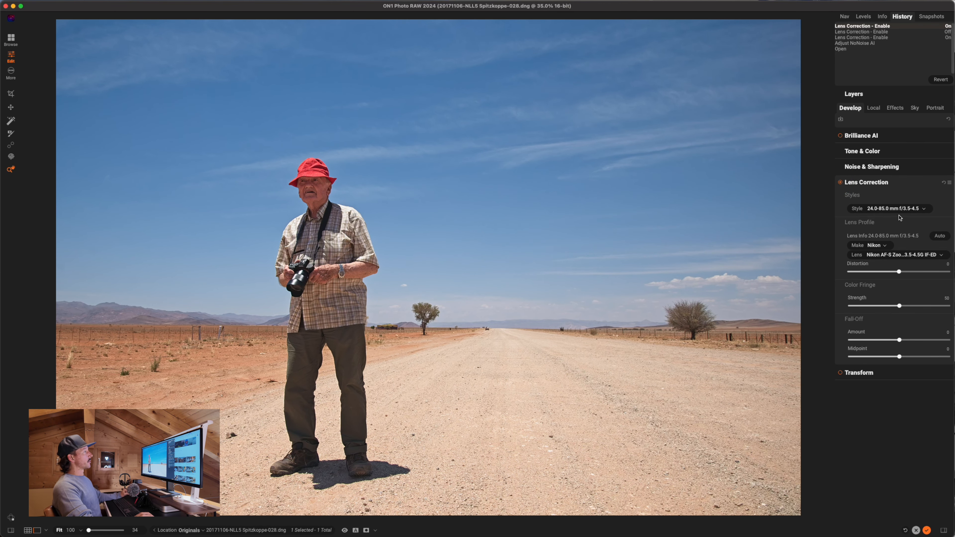
pyautogui.click(876, 245)
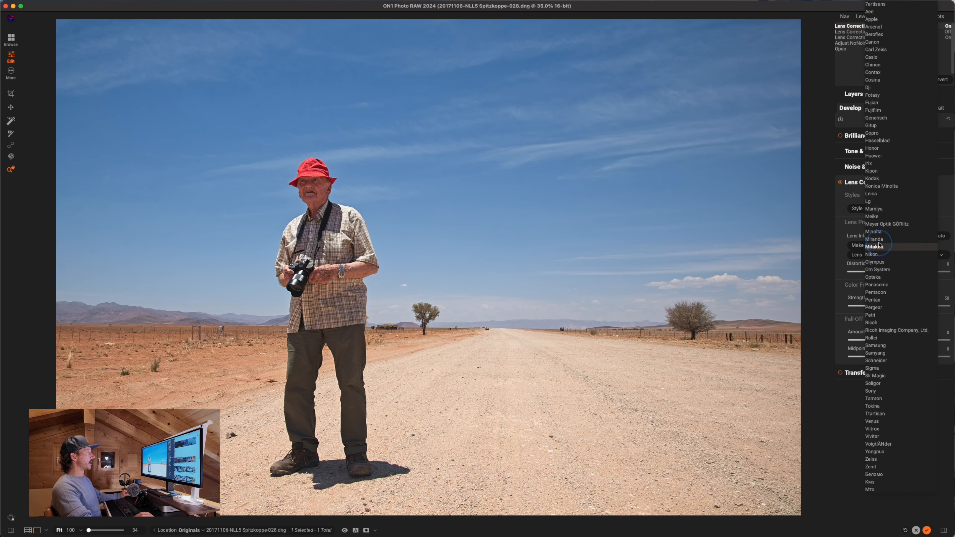
pyautogui.click(844, 241)
pyautogui.click(929, 254)
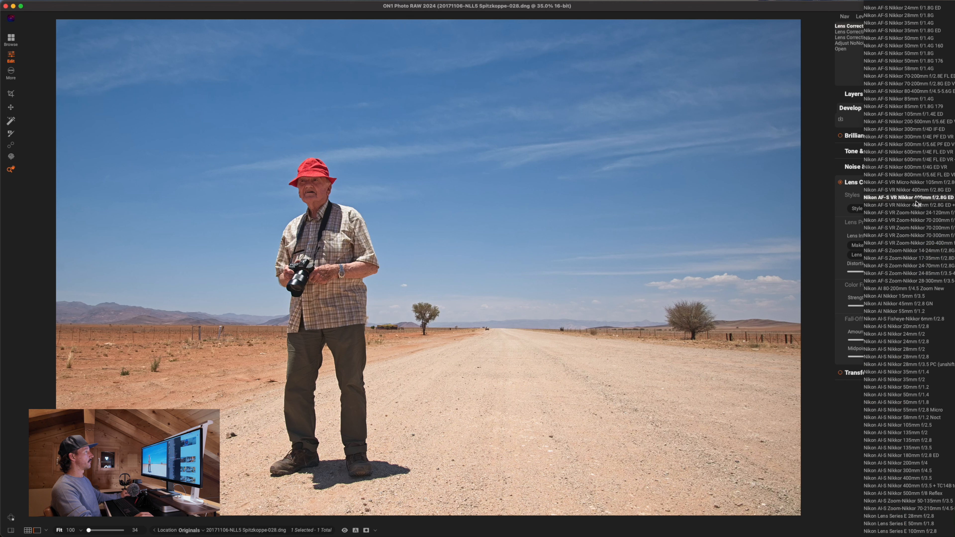
pyautogui.click(902, 275)
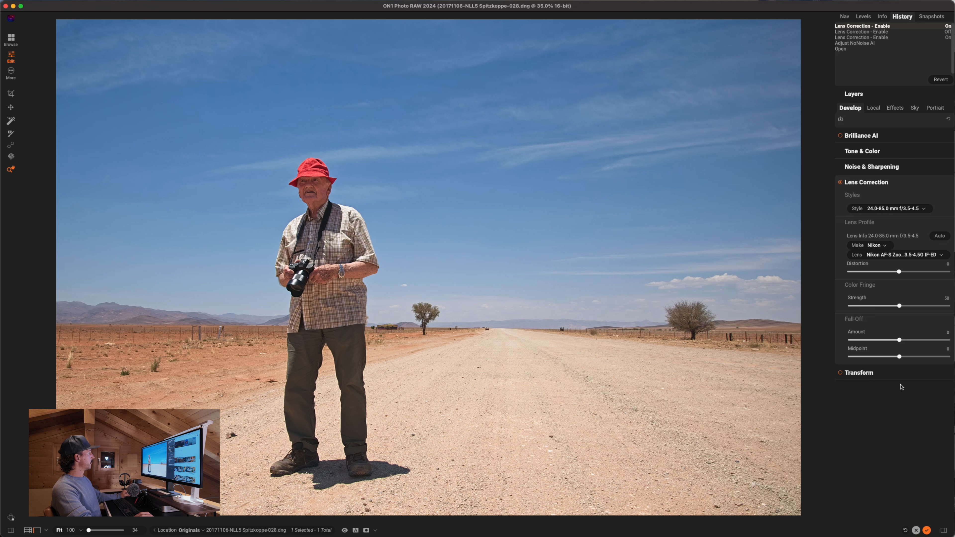
# Review the Transform controls and revisit the Tone & Color settings without changing them.
pyautogui.click(901, 372)
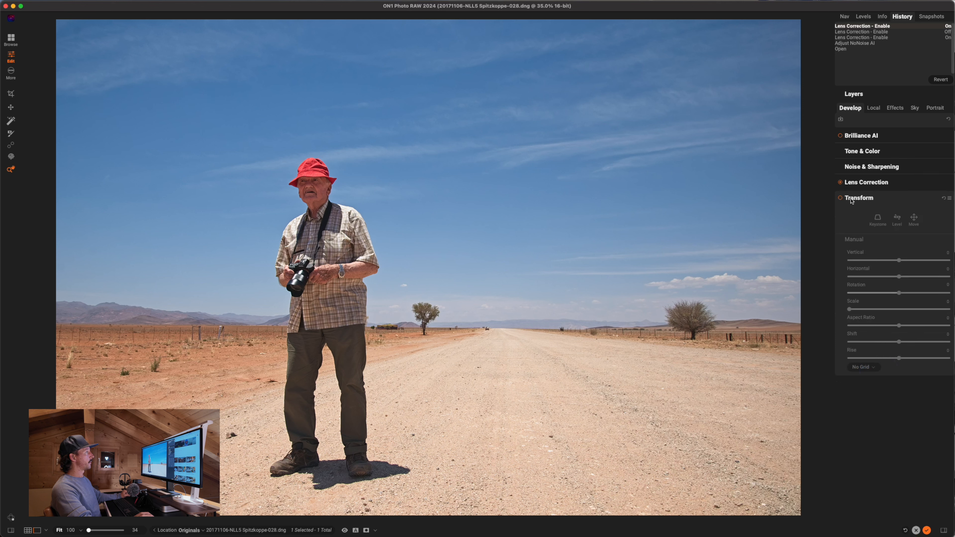
pyautogui.click(861, 199)
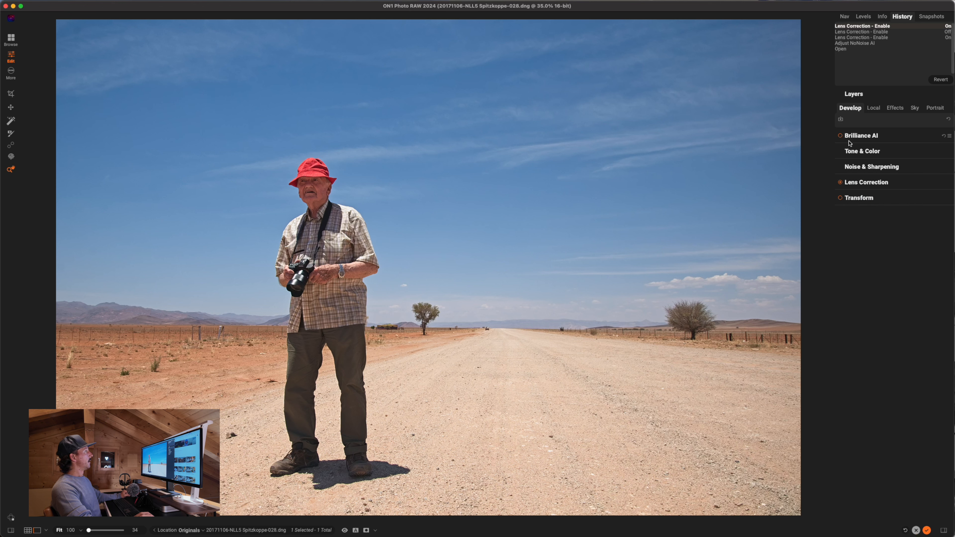
pyautogui.click(877, 108)
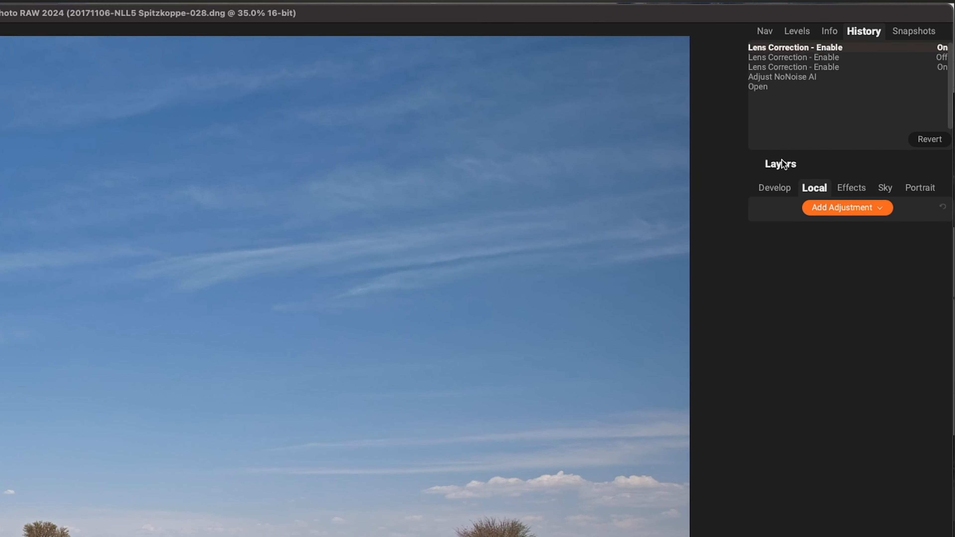
pyautogui.click(774, 188)
pyautogui.click(799, 262)
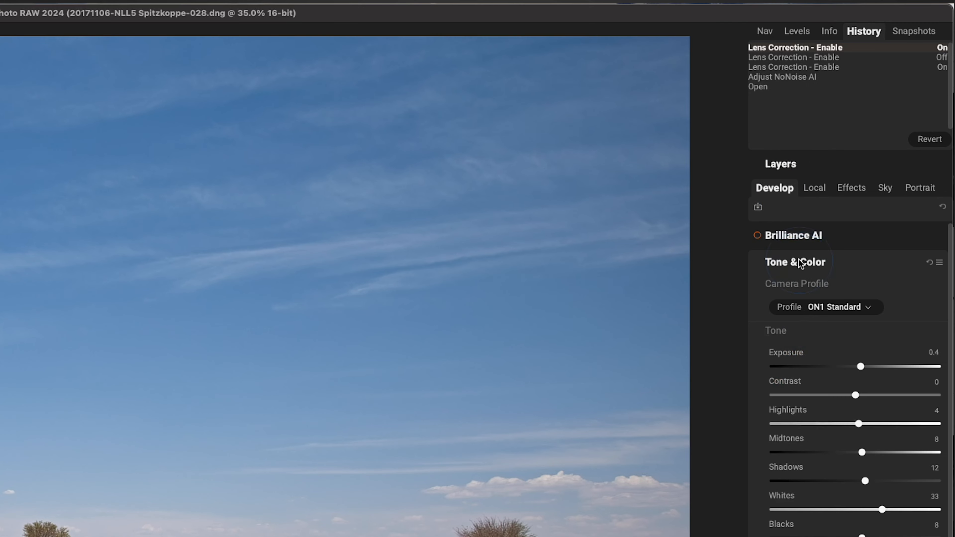
# Add a local adjustment and mask it to the man using Mask AI's People region with Paint In.
pyautogui.click(815, 186)
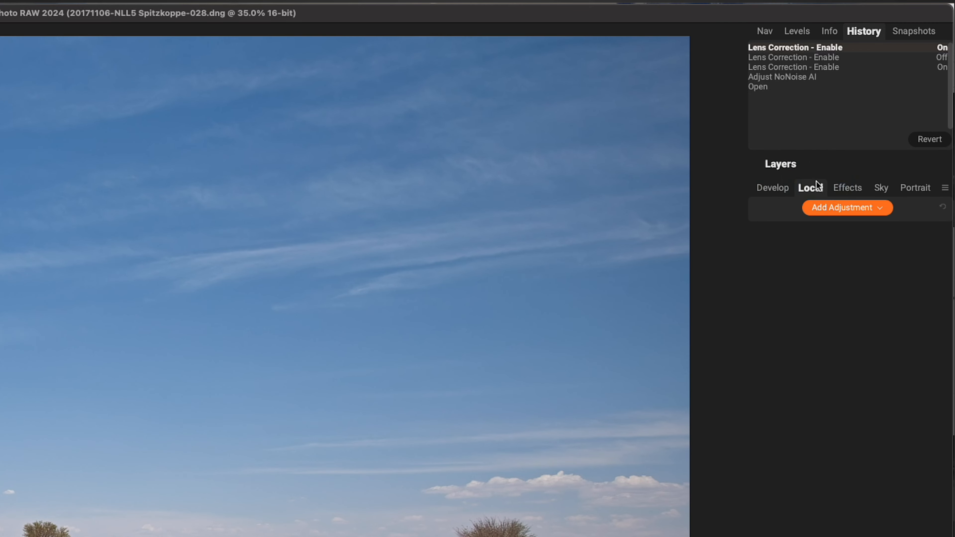
pyautogui.click(841, 211)
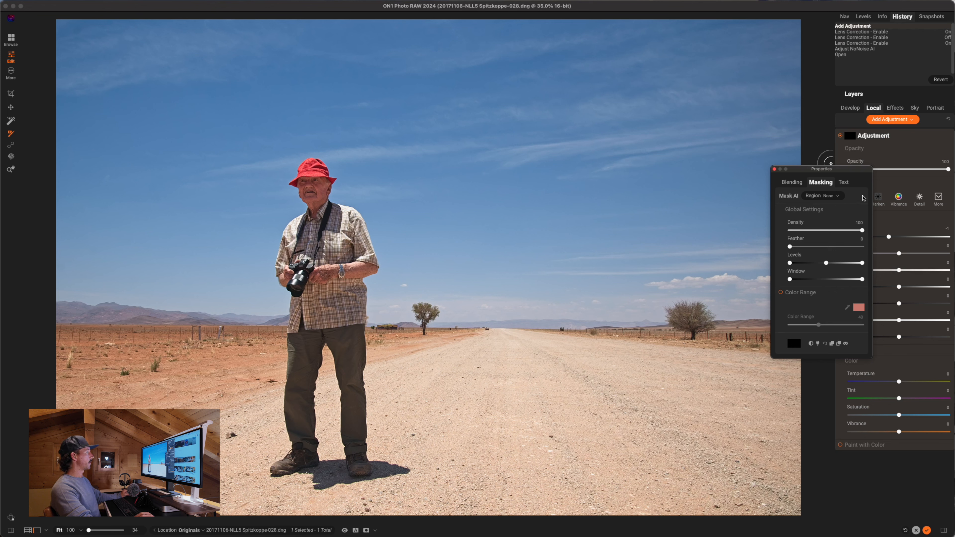
pyautogui.moveTo(831, 174); pyautogui.dragTo(792, 140)
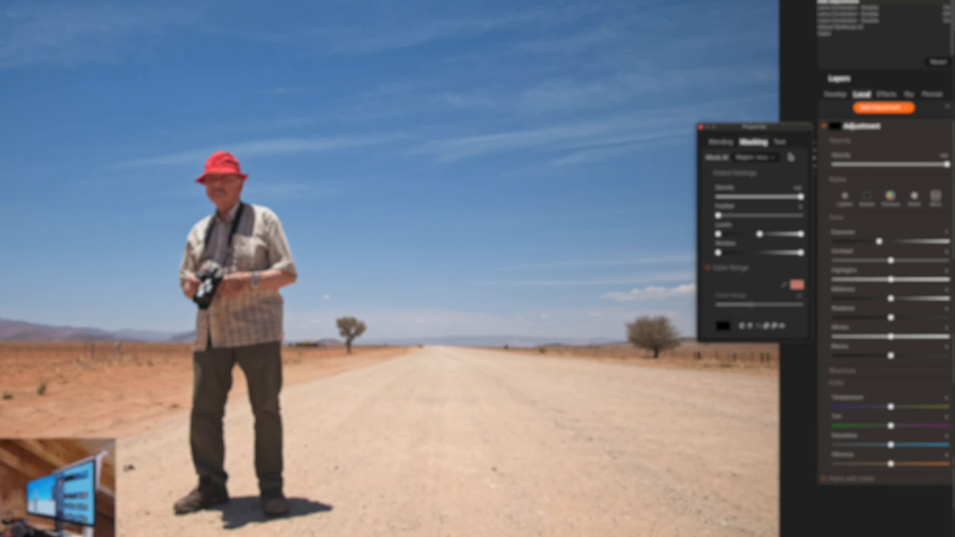
pyautogui.click(795, 163)
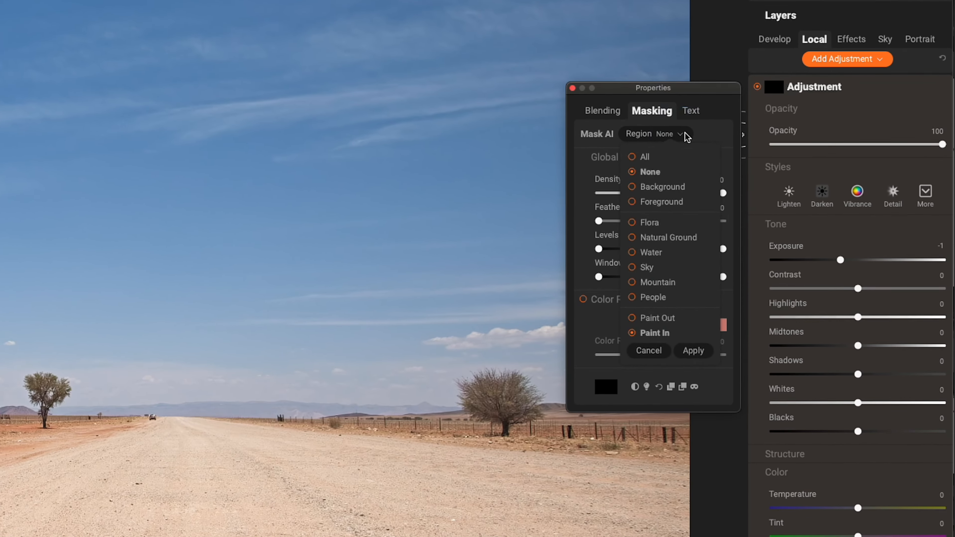
pyautogui.click(799, 165)
pyautogui.click(677, 134)
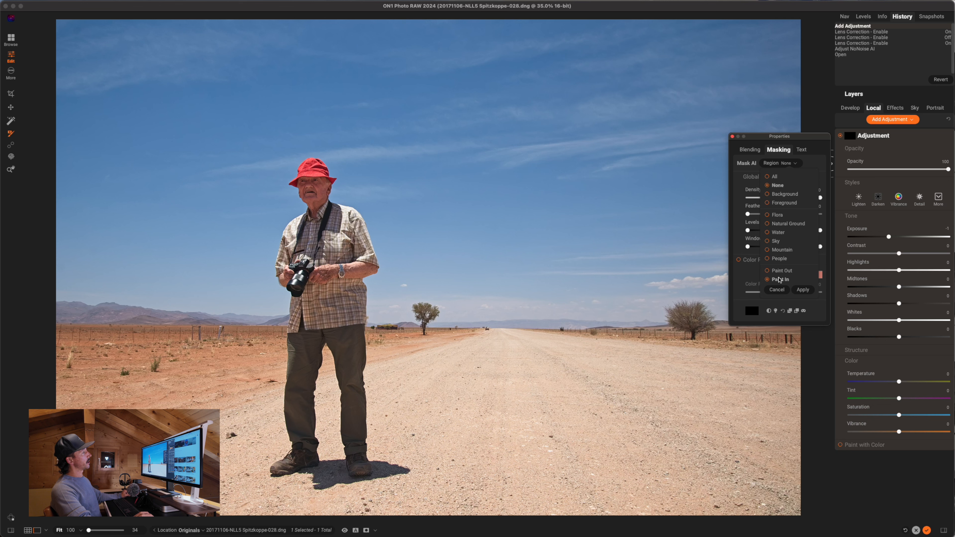
pyautogui.click(781, 260)
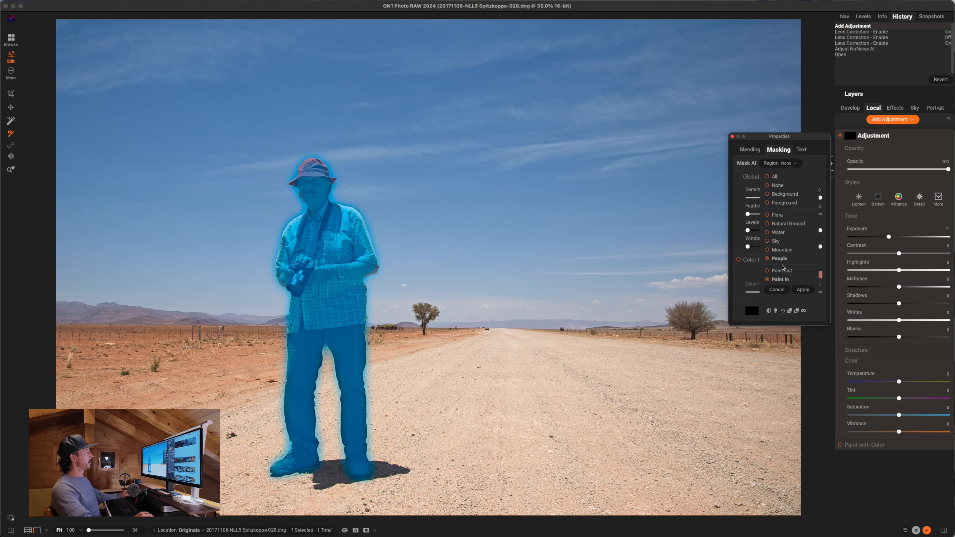
pyautogui.click(802, 289)
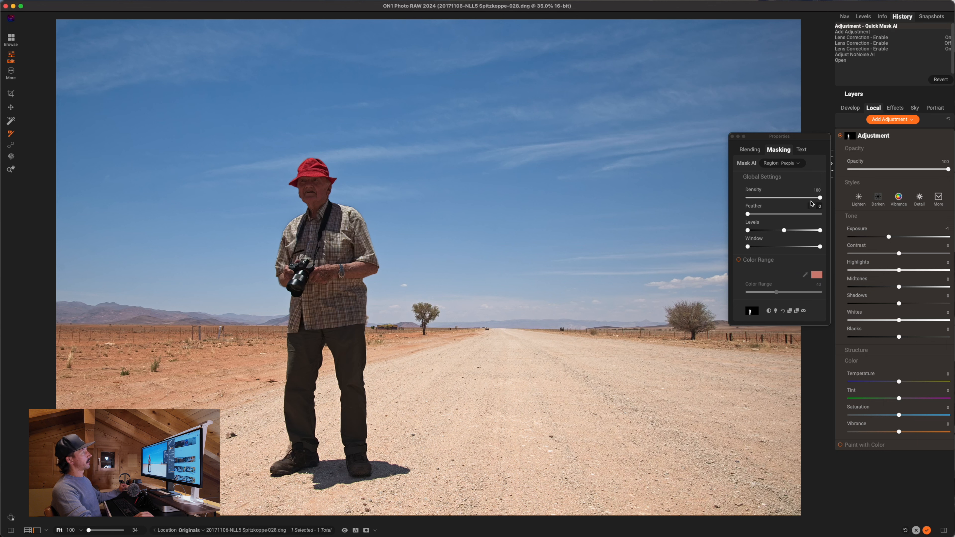
pyautogui.click(732, 137)
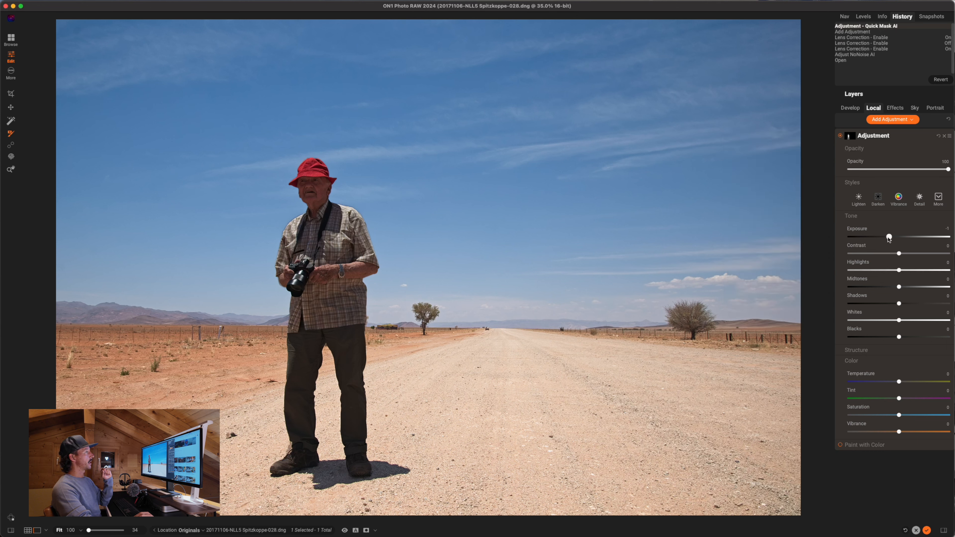
# Reset the man's local Exposure to 0, raise Midtones and Shadows to 6, and compare the adjustment off and on.
pyautogui.doubleClick(889, 237)
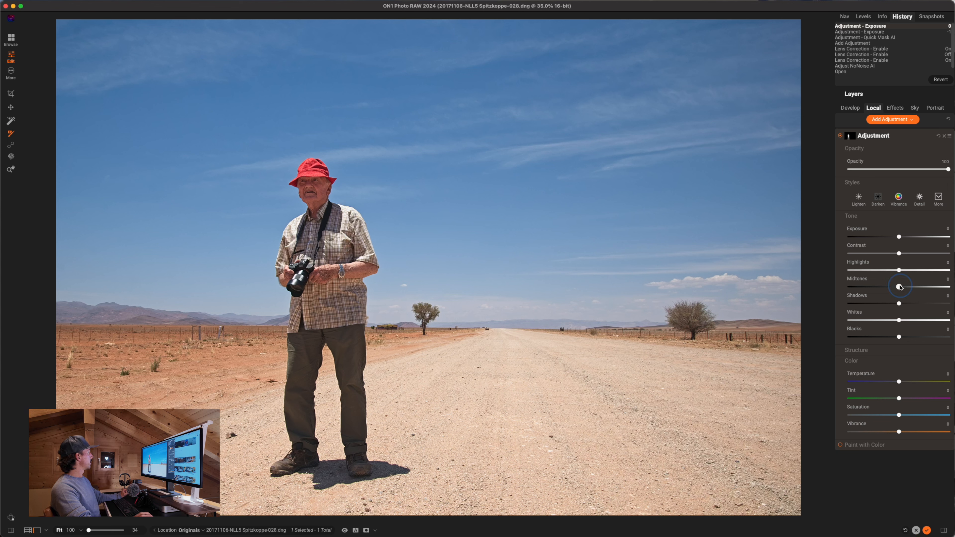
pyautogui.moveTo(900, 287); pyautogui.dragTo(902, 304)
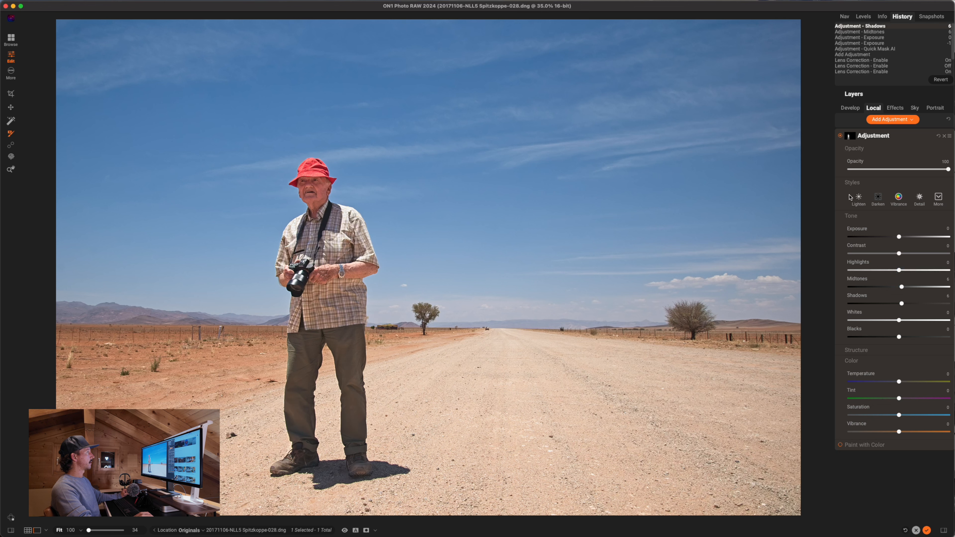
pyautogui.click(840, 136)
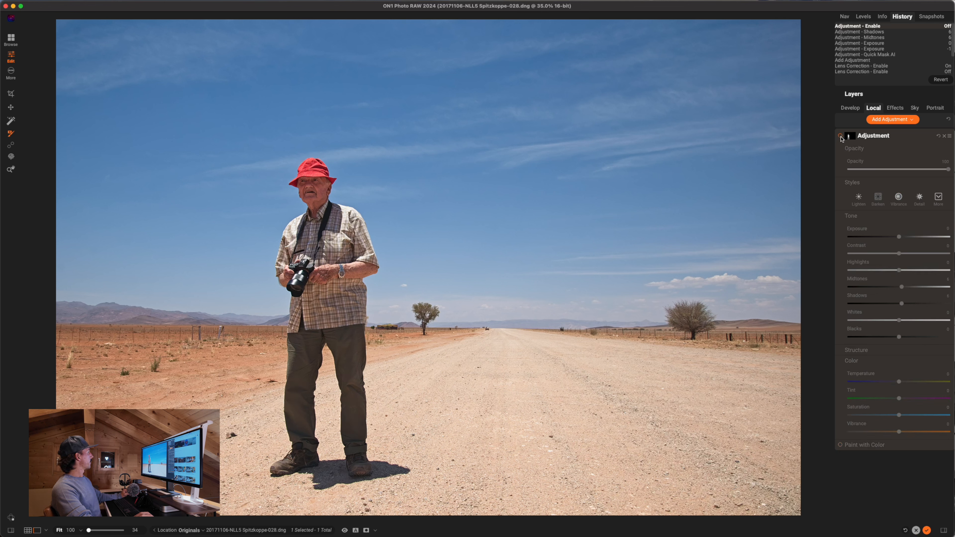
pyautogui.click(841, 136)
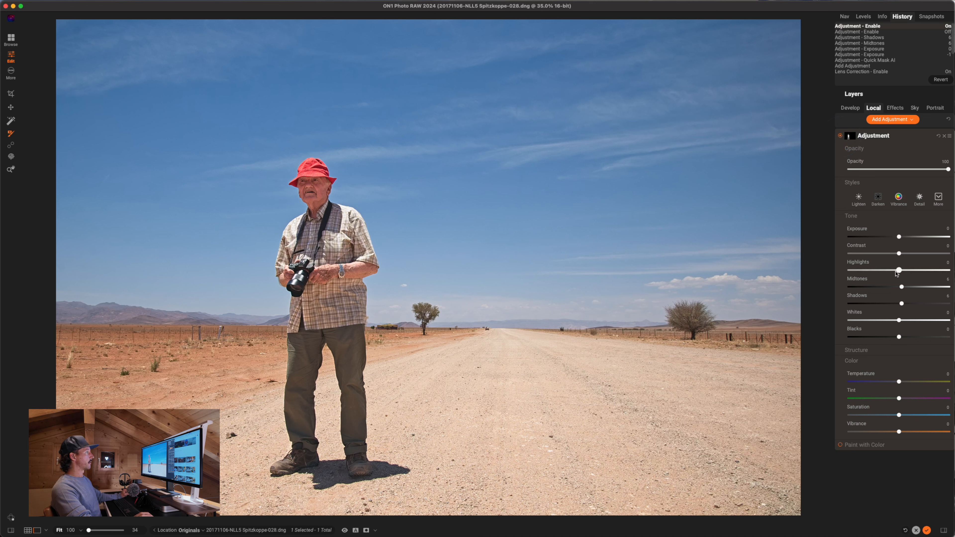
# Refine the man's local adjustment to Contrast 6, Saturation -1, Midtones 4 and Shadows 4, and compare it off and on.
pyautogui.moveTo(899, 254); pyautogui.dragTo(901, 254)
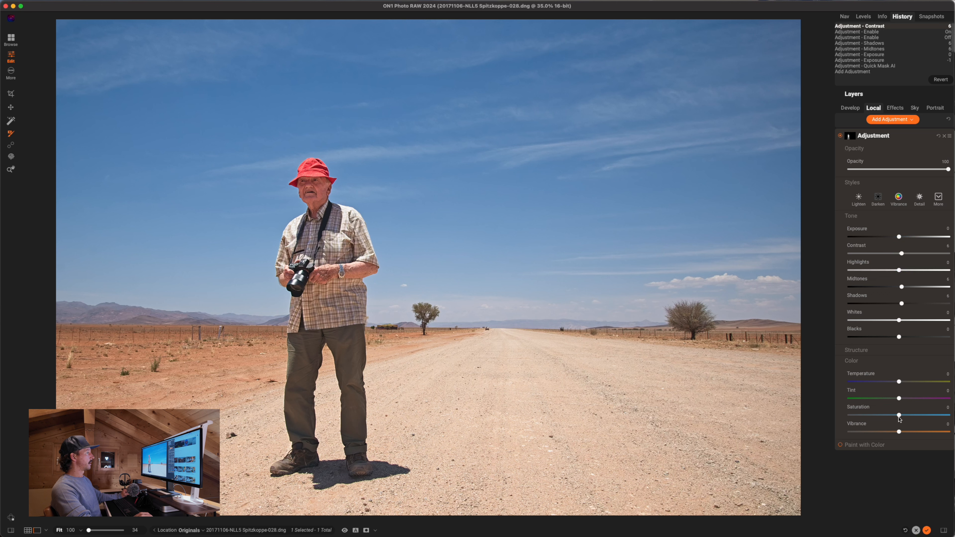
pyautogui.moveTo(899, 417); pyautogui.dragTo(898, 416)
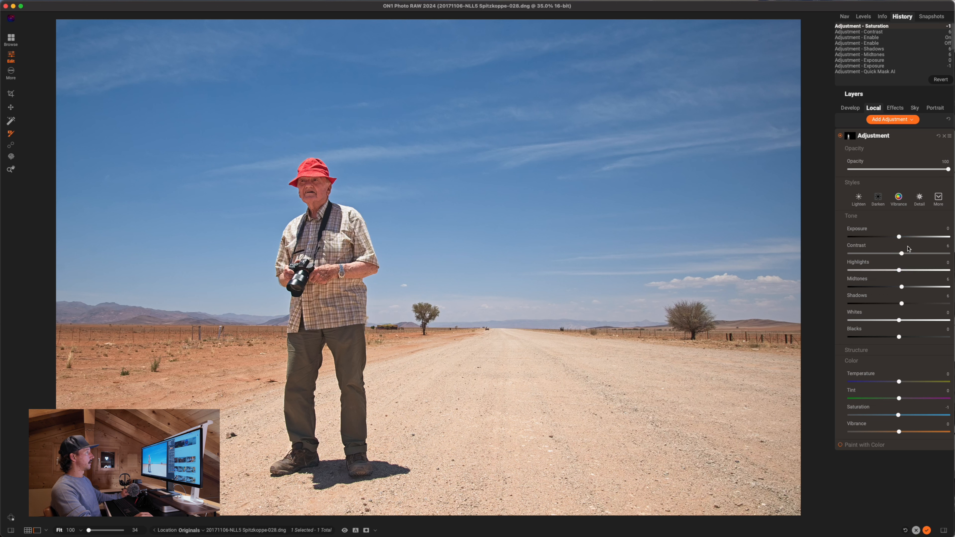
pyautogui.moveTo(901, 287); pyautogui.dragTo(901, 304)
pyautogui.click(841, 136)
pyautogui.click(840, 136)
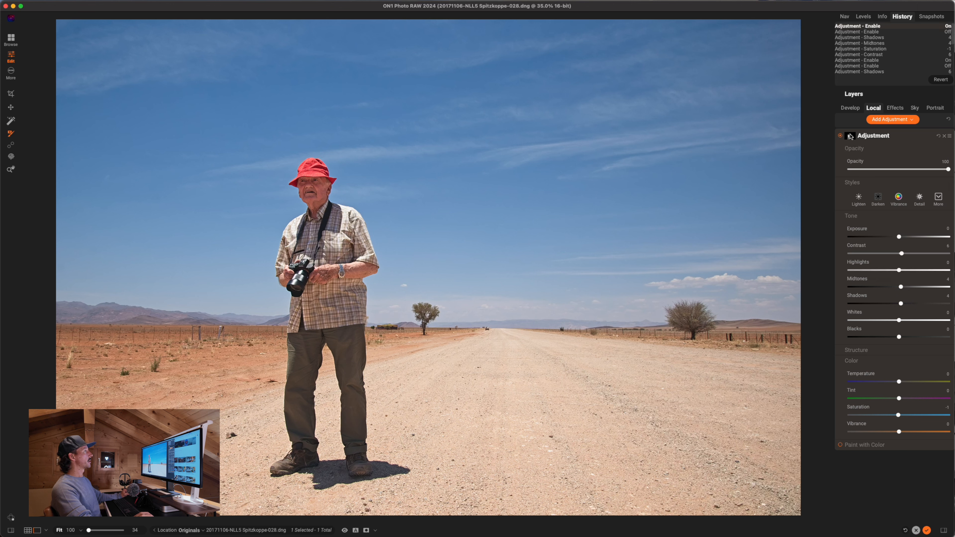
# Display the man's adjustment mask in black and white and set its Feather to 4.
pyautogui.doubleClick(850, 137)
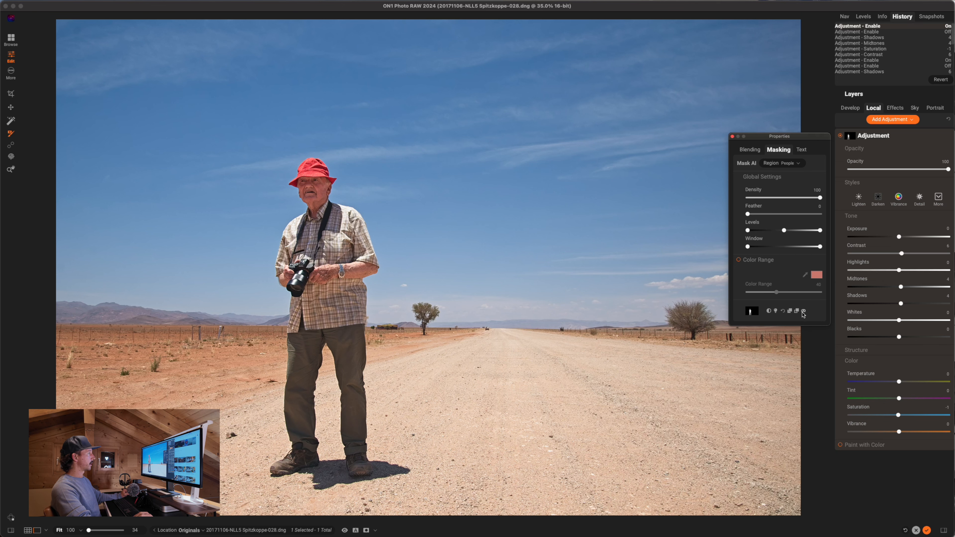
pyautogui.click(803, 311)
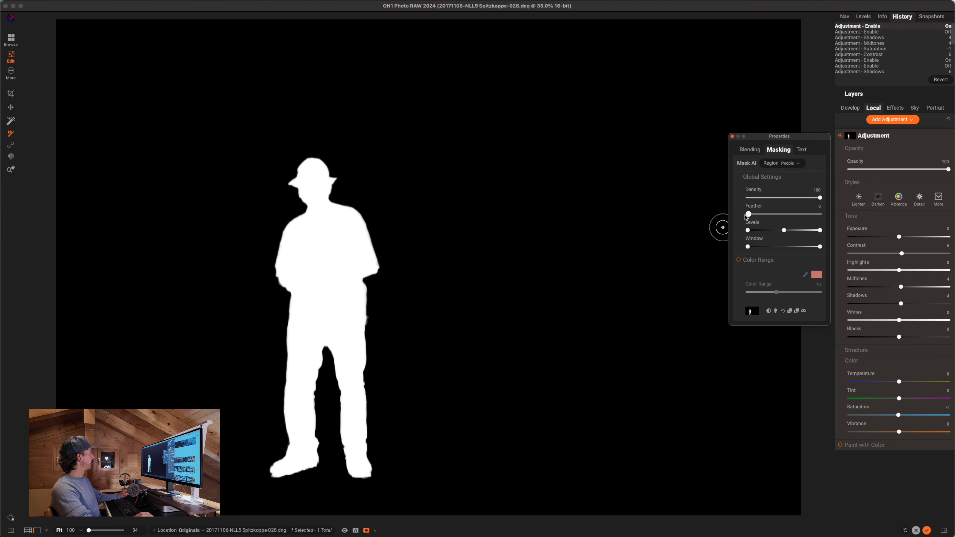
pyautogui.moveTo(745, 216); pyautogui.dragTo(750, 217)
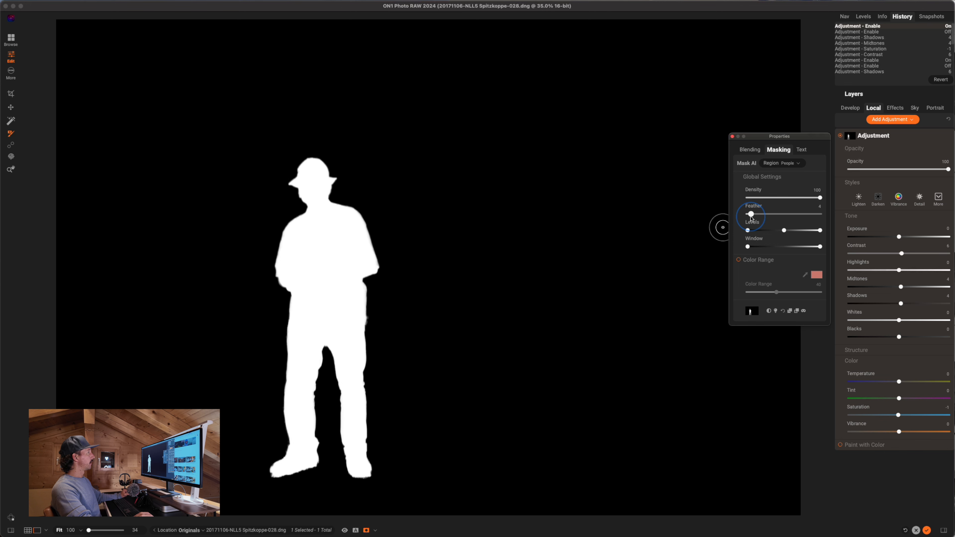
# Try the mask's Density, Levels and Window sliders, returning them to their defaults.
pyautogui.moveTo(819, 197)
pyautogui.mouseDown()
pyautogui.moveTo(771, 199)
pyautogui.moveTo(823, 199)
pyautogui.mouseUp()
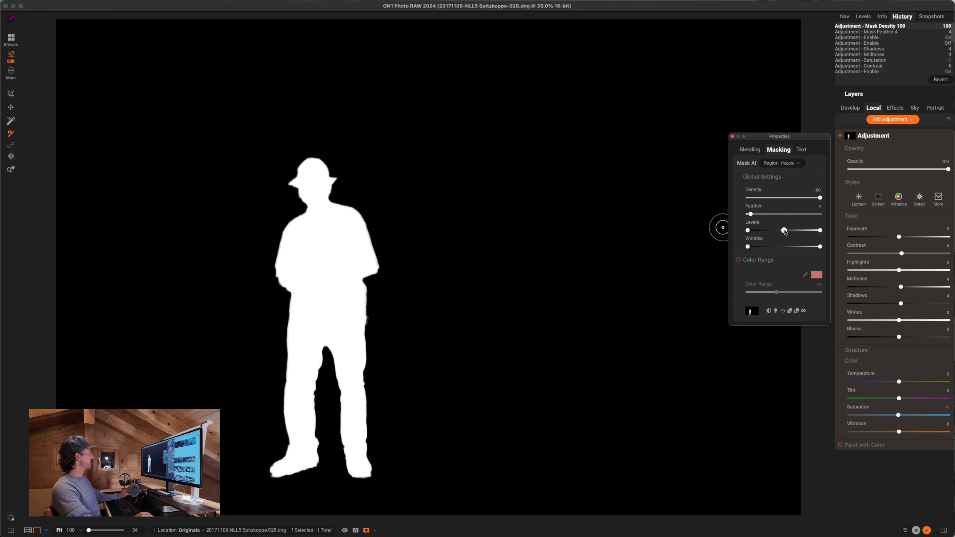
pyautogui.moveTo(784, 231); pyautogui.dragTo(821, 247)
pyautogui.doubleClick(780, 230)
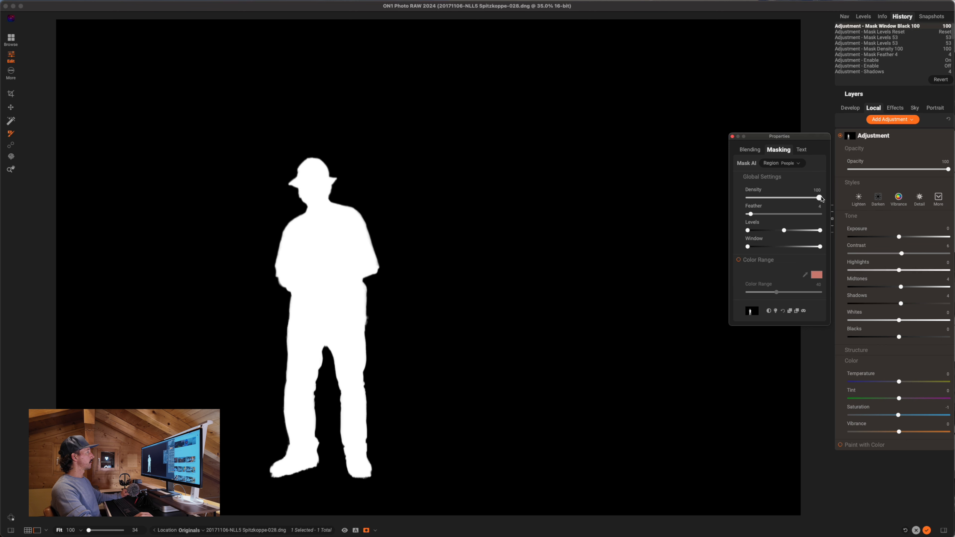
# Hide the mask view, close the mask properties and compare the photo with the local adjustment off and on.
pyautogui.click(800, 312)
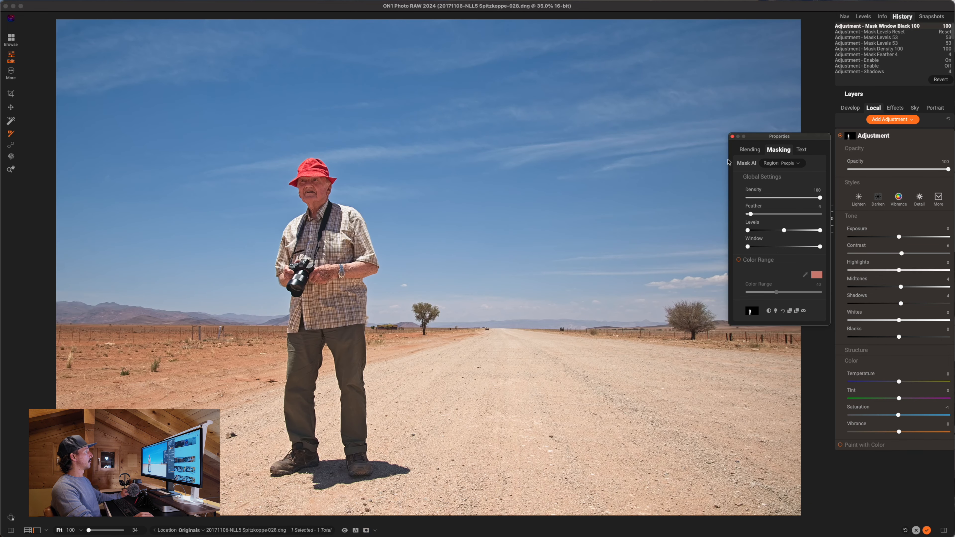
pyautogui.click(732, 136)
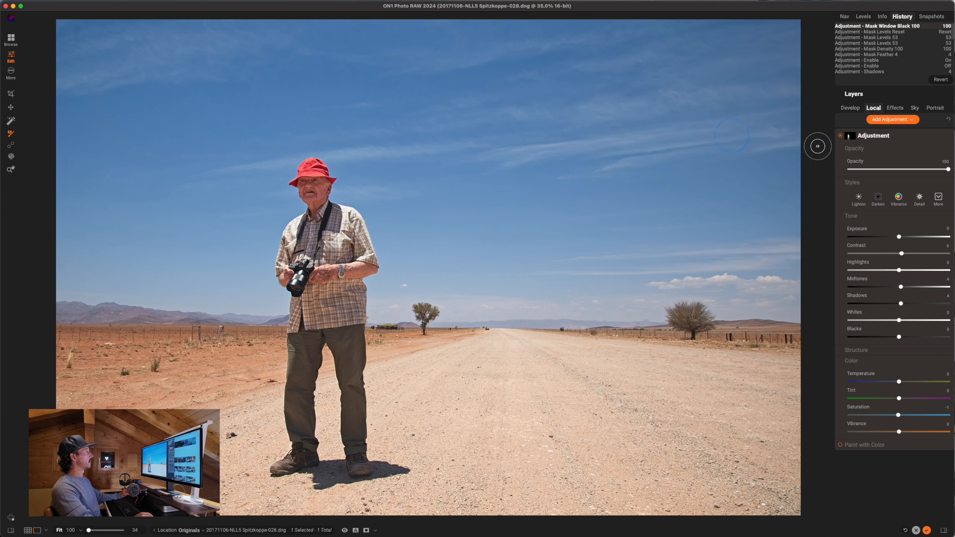
pyautogui.click(840, 136)
pyautogui.click(840, 135)
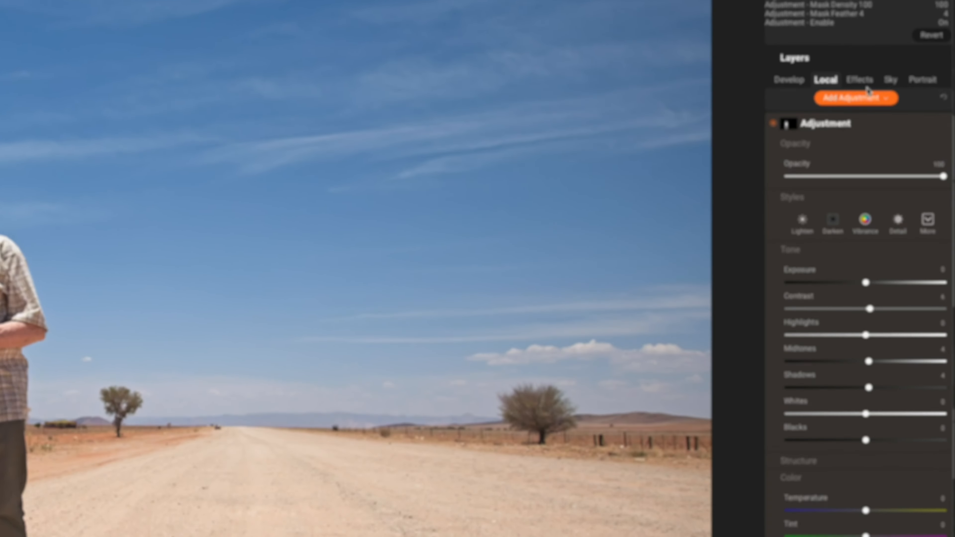
# Shape the Effects Curves filter with points at In 63/Out 54 and In 187/Out 191, and compare it off and on.
pyautogui.click(891, 105)
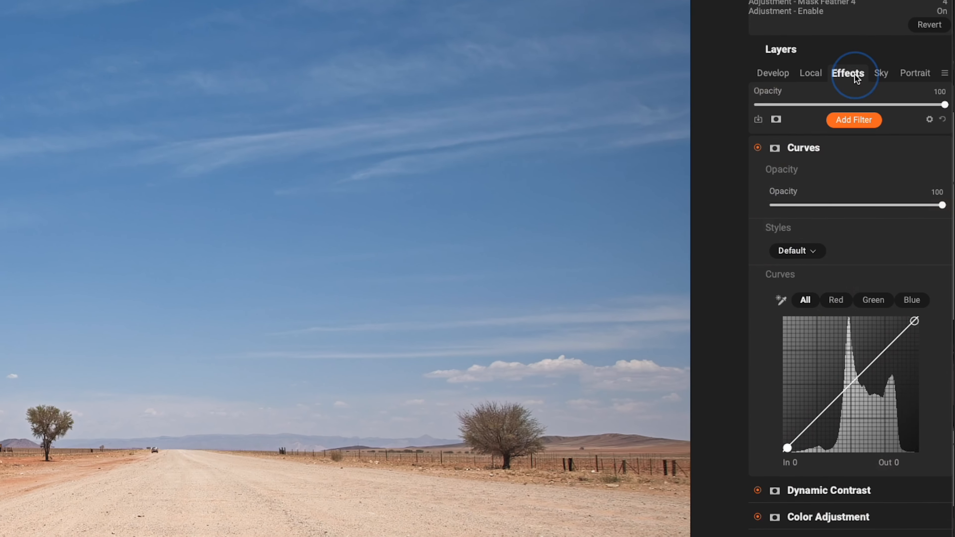
pyautogui.click(804, 147)
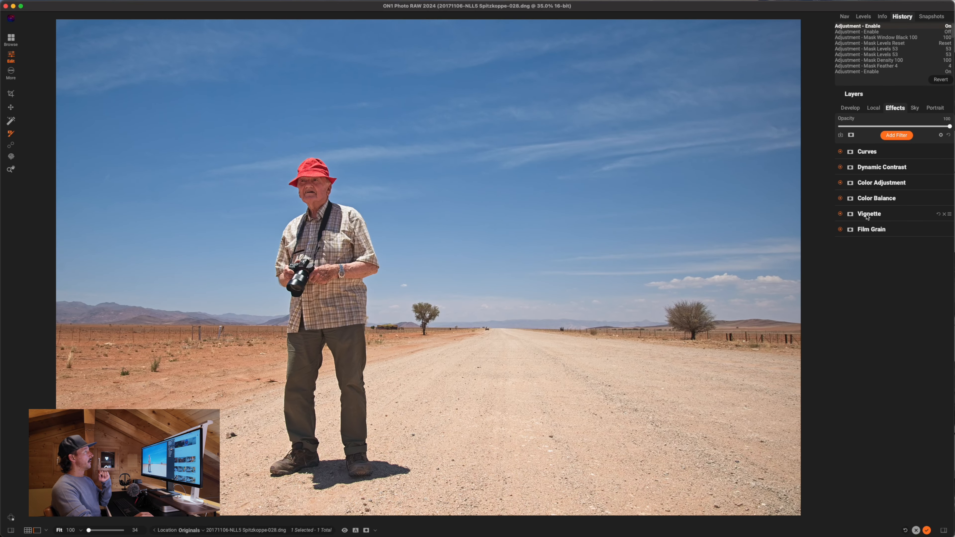
pyautogui.click(869, 153)
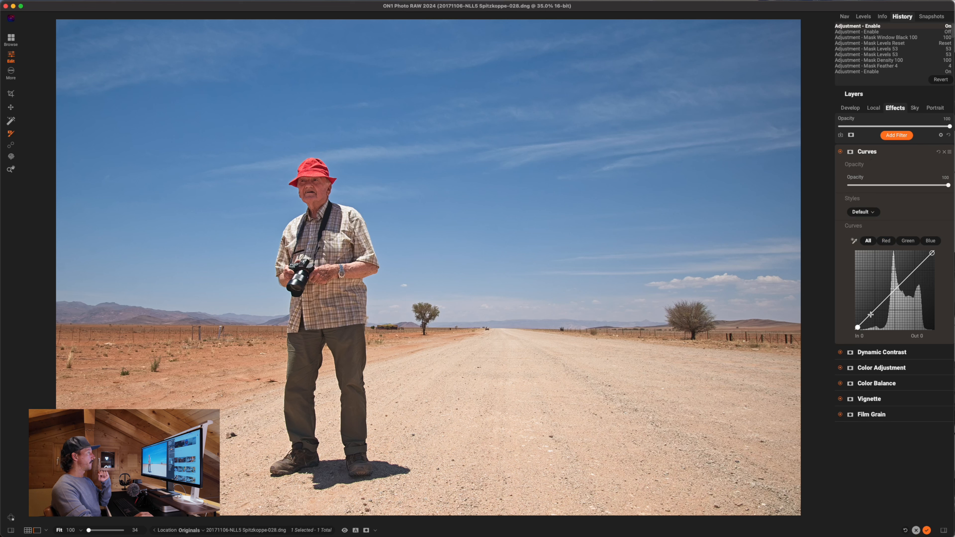
pyautogui.click(872, 312)
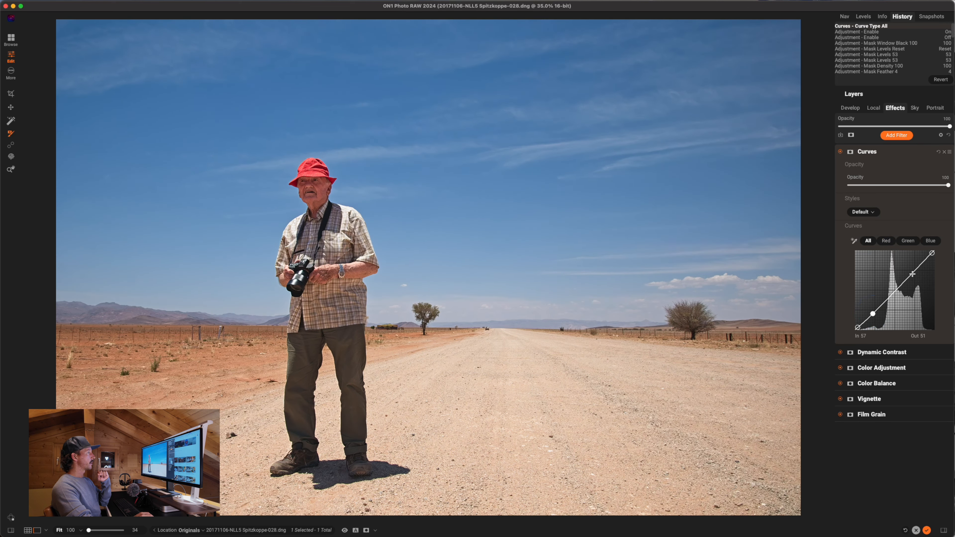
pyautogui.click(913, 271)
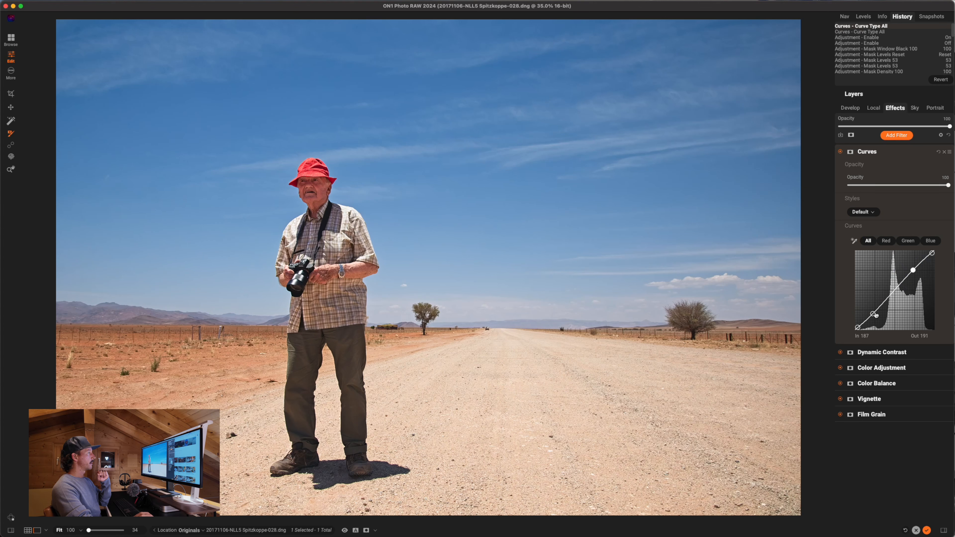
pyautogui.moveTo(872, 314); pyautogui.dragTo(874, 313)
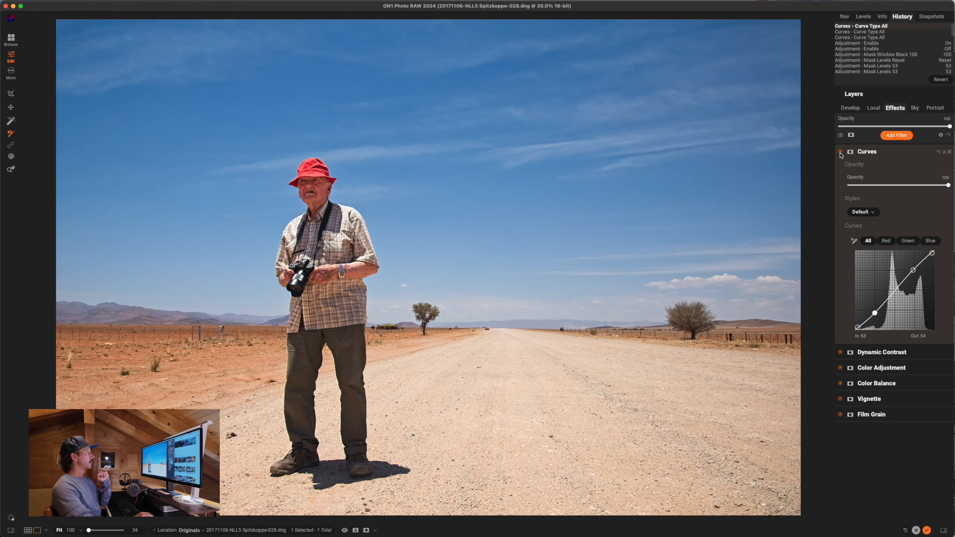
pyautogui.click(840, 152)
pyautogui.click(840, 152)
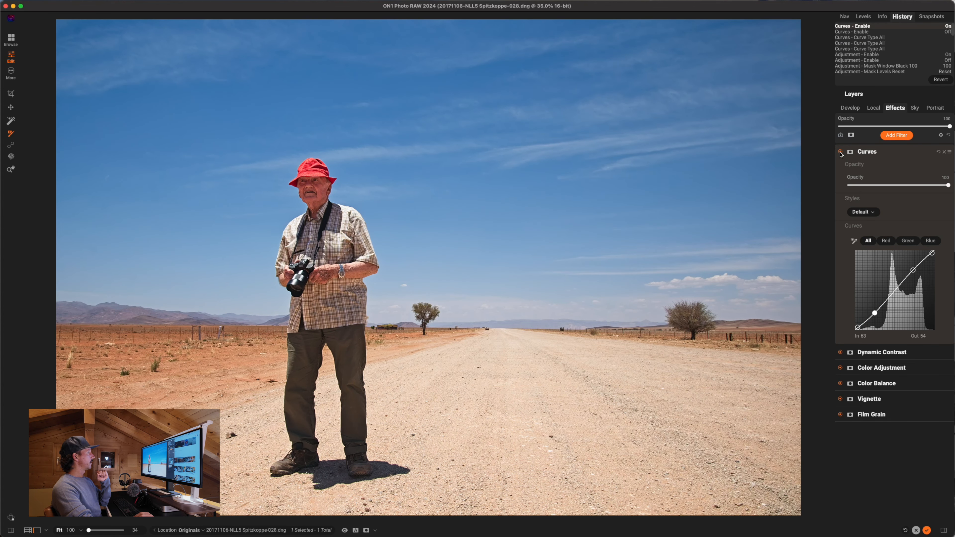
# Raise the curve's black point to In 1/Out 18 and compare the photo with Curves off and on.
pyautogui.click(857, 327)
pyautogui.moveTo(856, 326); pyautogui.dragTo(857, 324)
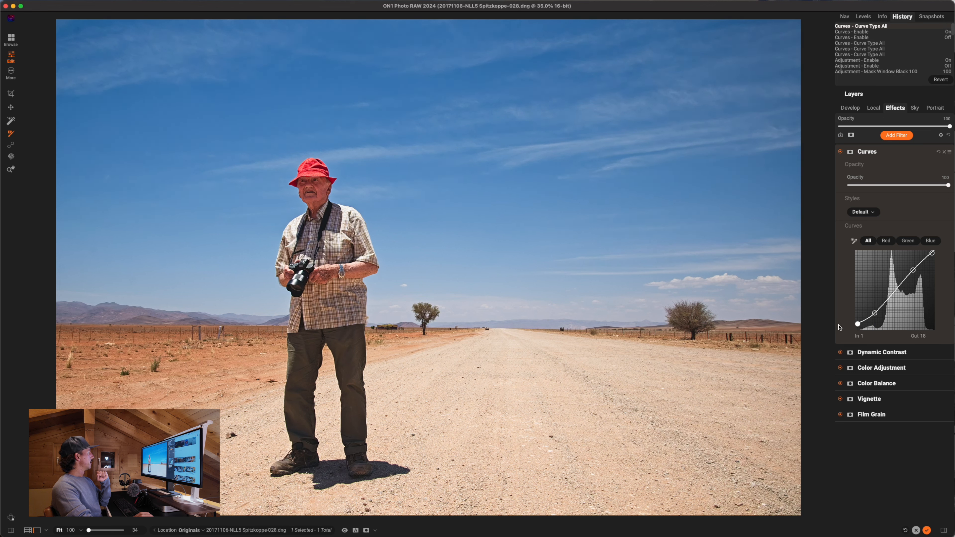
pyautogui.click(841, 152)
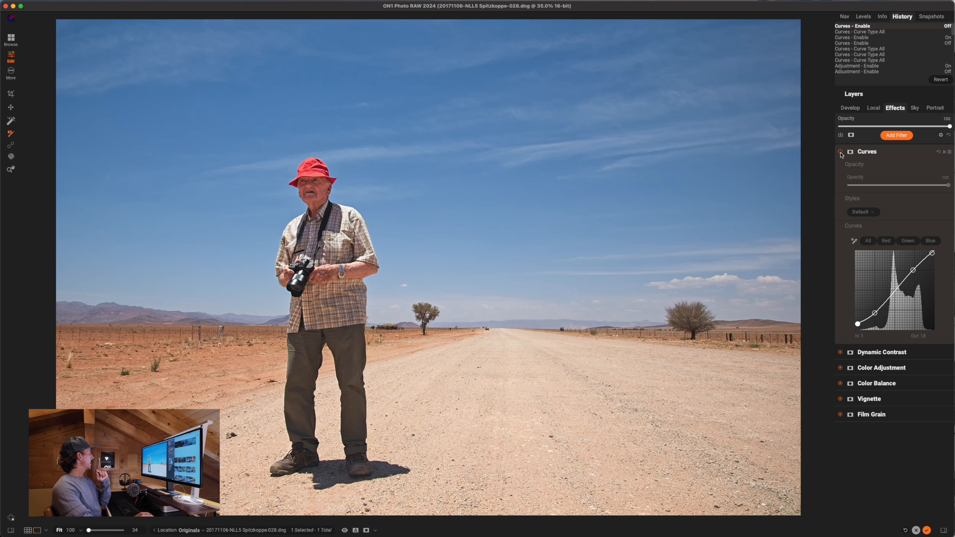
pyautogui.click(840, 152)
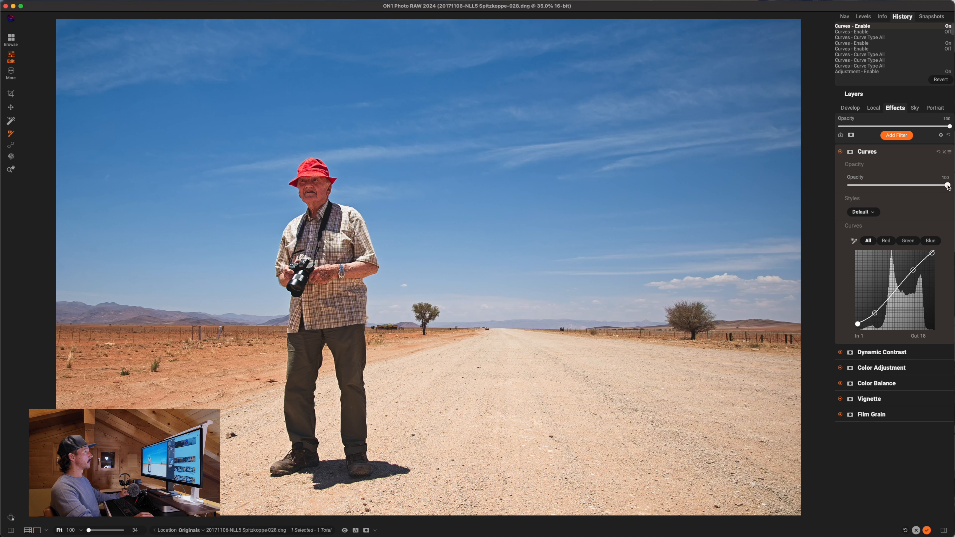
# Set the Curves filter's Opacity to 30 and compare the softened effect off and on.
pyautogui.moveTo(948, 186); pyautogui.dragTo(879, 188)
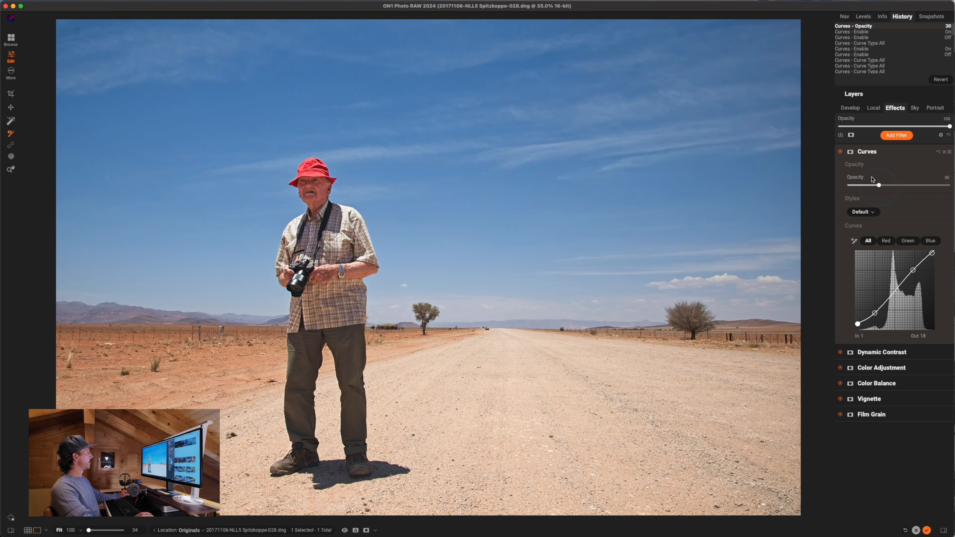
pyautogui.click(840, 152)
pyautogui.click(840, 152)
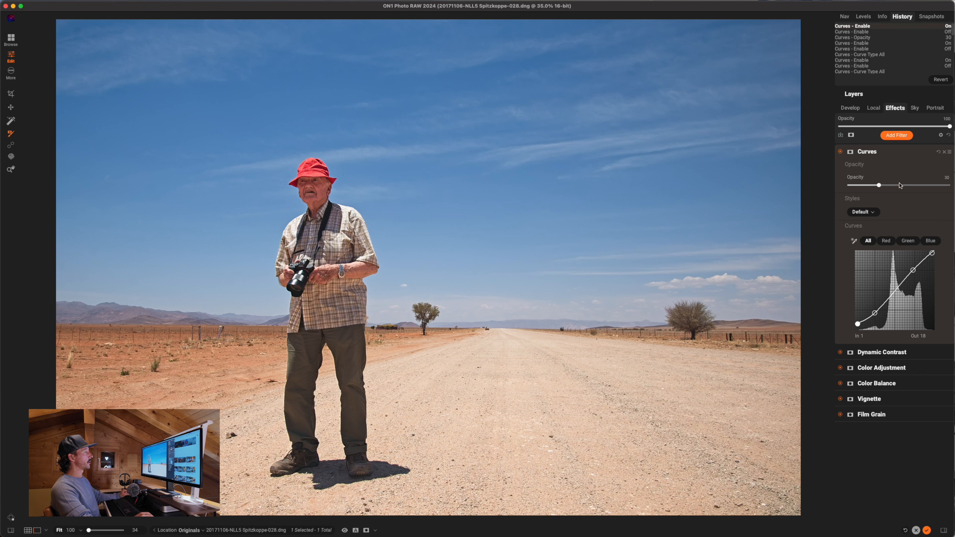
# Open the Dynamic Contrast filter and compare the whole photo with it off and on.
pyautogui.click(900, 351)
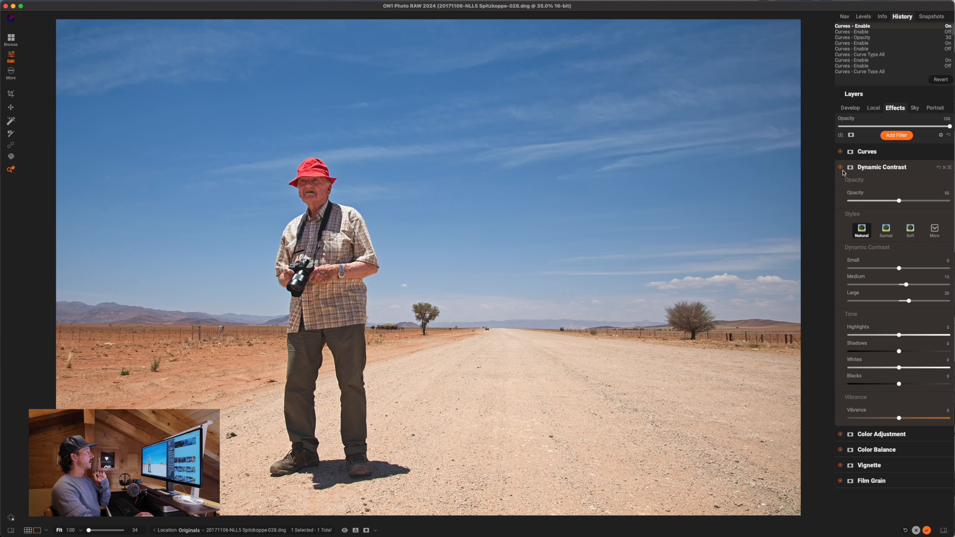
pyautogui.click(840, 168)
pyautogui.click(840, 168)
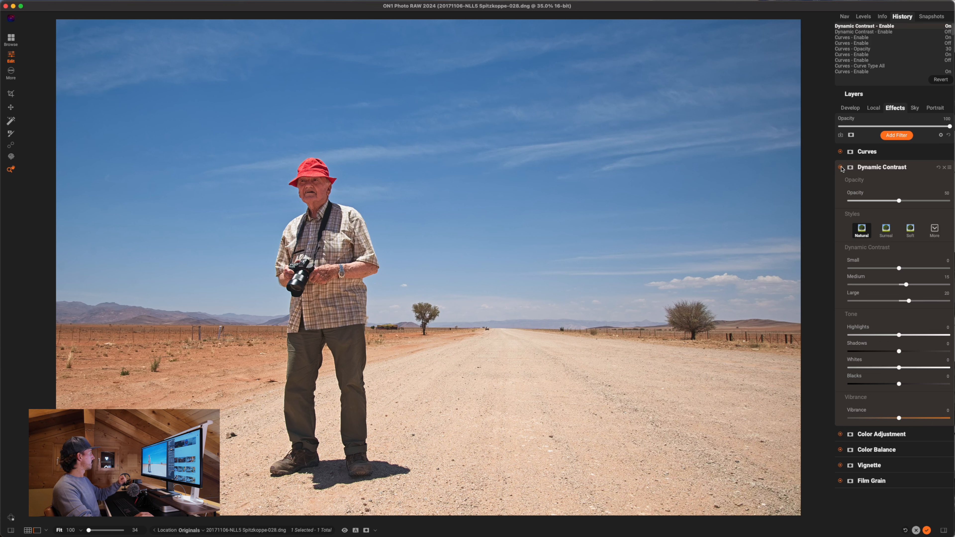
# Examine the man's face, shirt and hands at 100% with Dynamic Contrast off and on, and return to the full view.
pyautogui.click(431, 280)
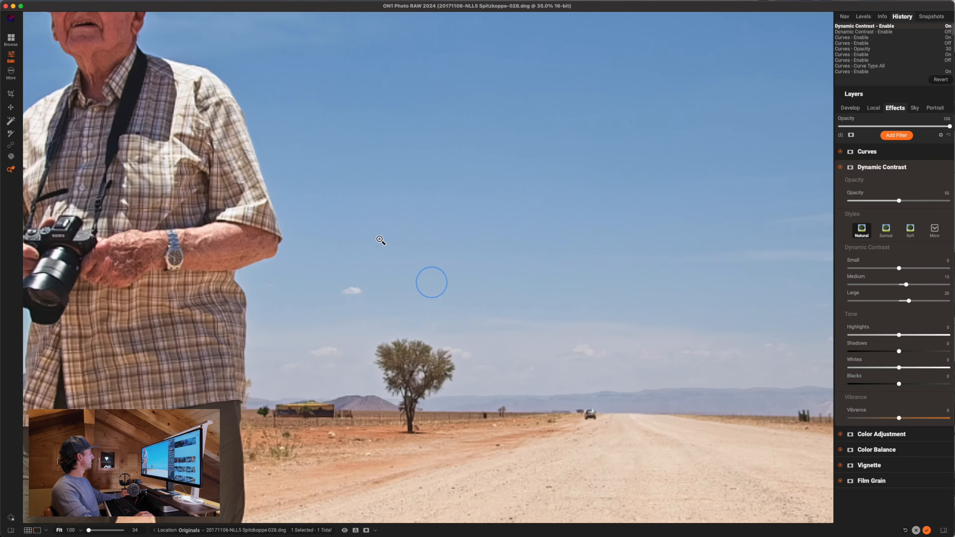
pyautogui.moveTo(314, 190); pyautogui.dragTo(408, 299)
pyautogui.moveTo(641, 345); pyautogui.dragTo(617, 307)
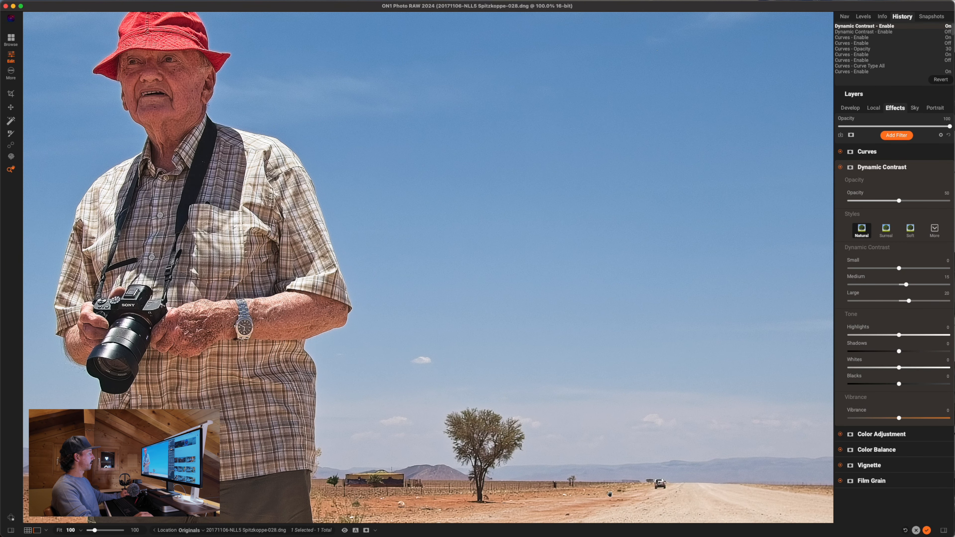
pyautogui.click(840, 168)
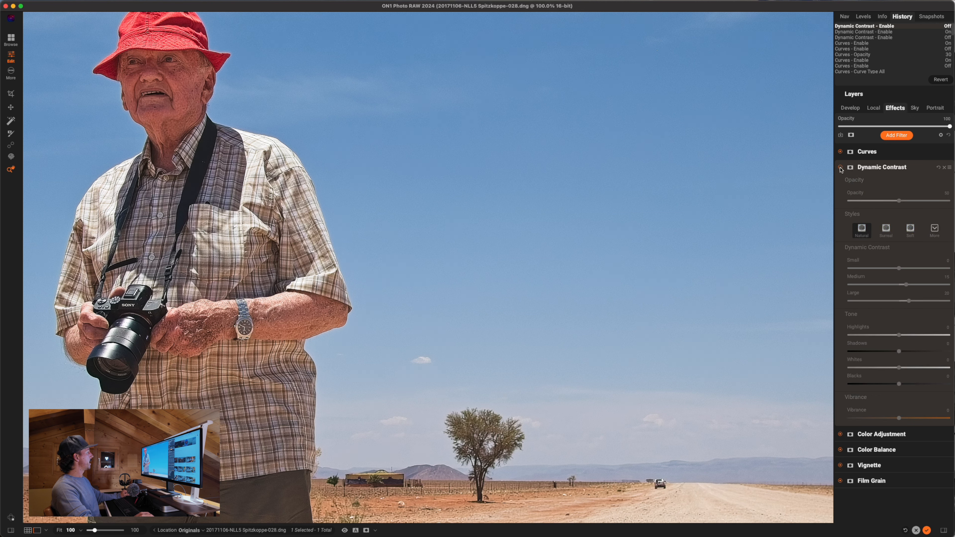
pyautogui.click(840, 168)
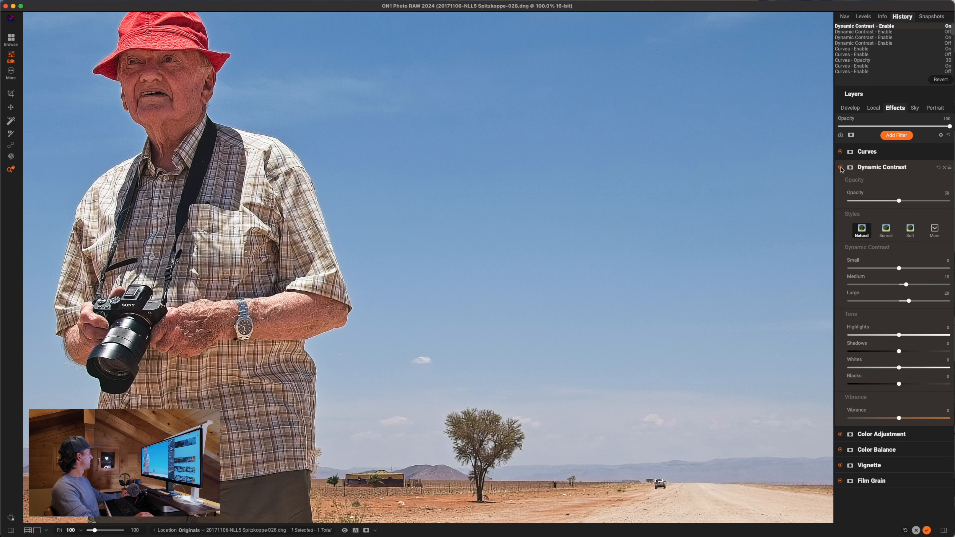
pyautogui.click(840, 168)
pyautogui.click(840, 168)
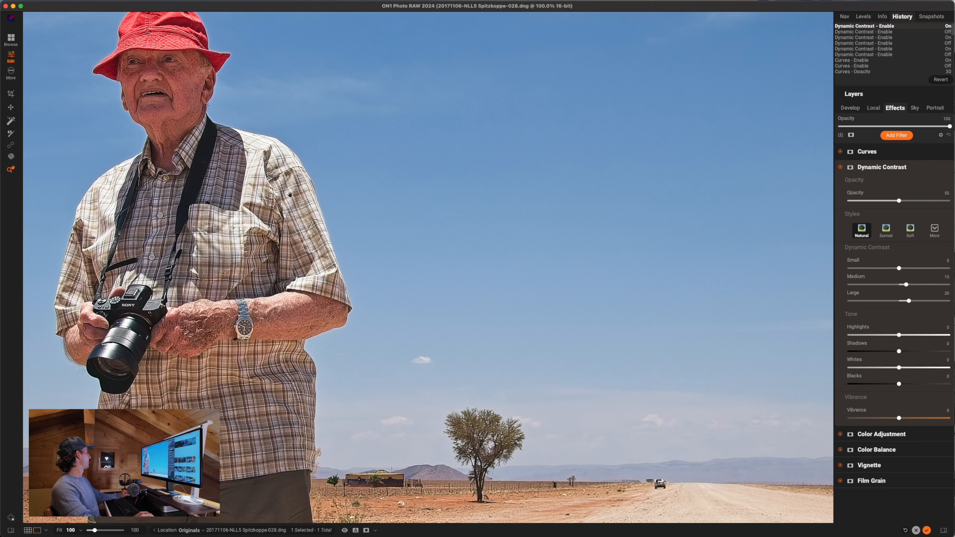
pyautogui.moveTo(256, 179); pyautogui.dragTo(294, 226)
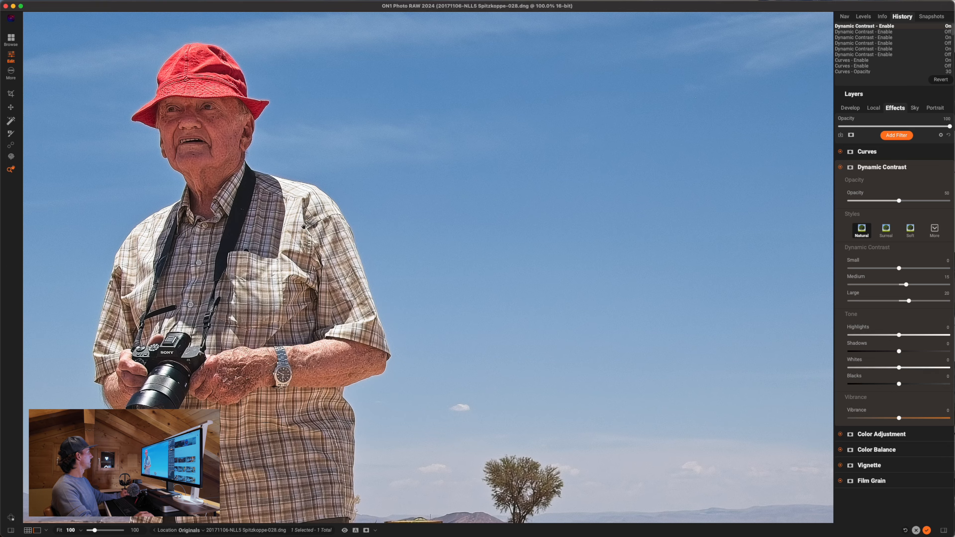
pyautogui.press('super+0')
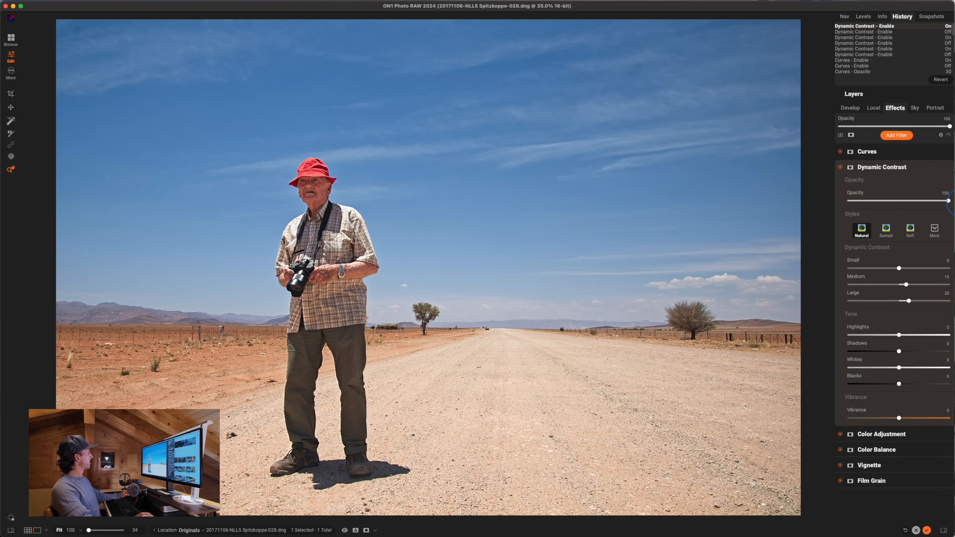
# Try Dynamic Contrast's Opacity at 72 and 100, and return it to 50.
pyautogui.moveTo(898, 201); pyautogui.dragTo(797, 208)
pyautogui.click(920, 201)
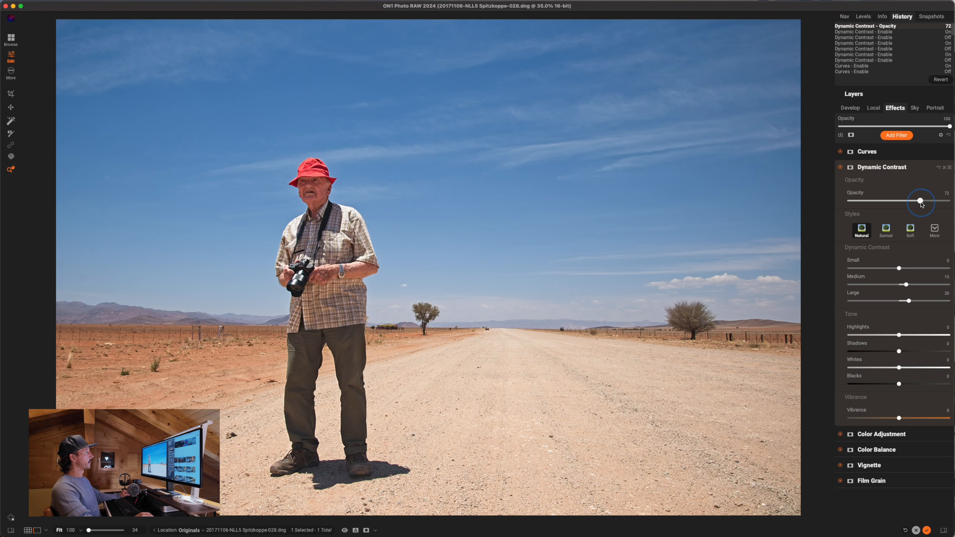
pyautogui.doubleClick(921, 201)
pyautogui.moveTo(947, 201); pyautogui.dragTo(899, 207)
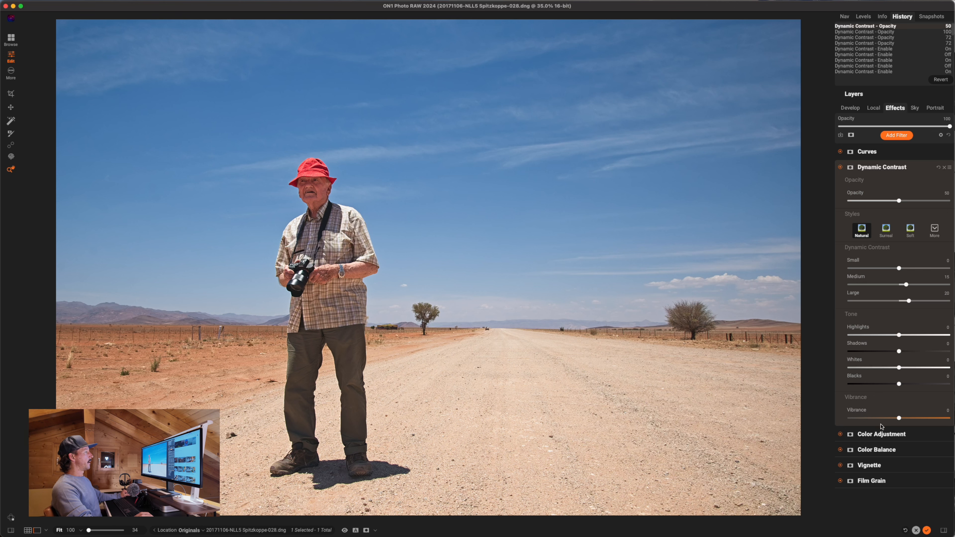
# Paint the Natural Ground region out of the Color Adjustment filter's mask with Mask AI.
pyautogui.click(882, 433)
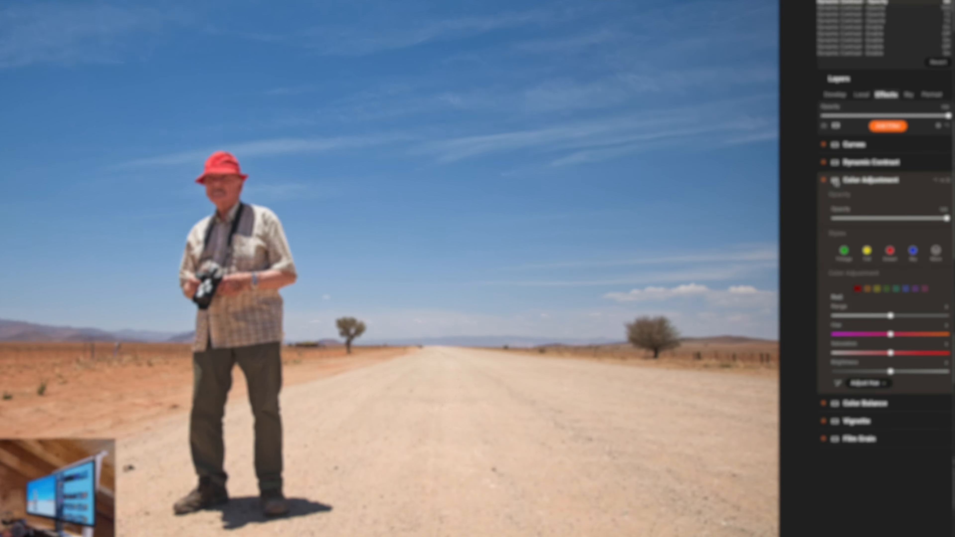
pyautogui.click(850, 183)
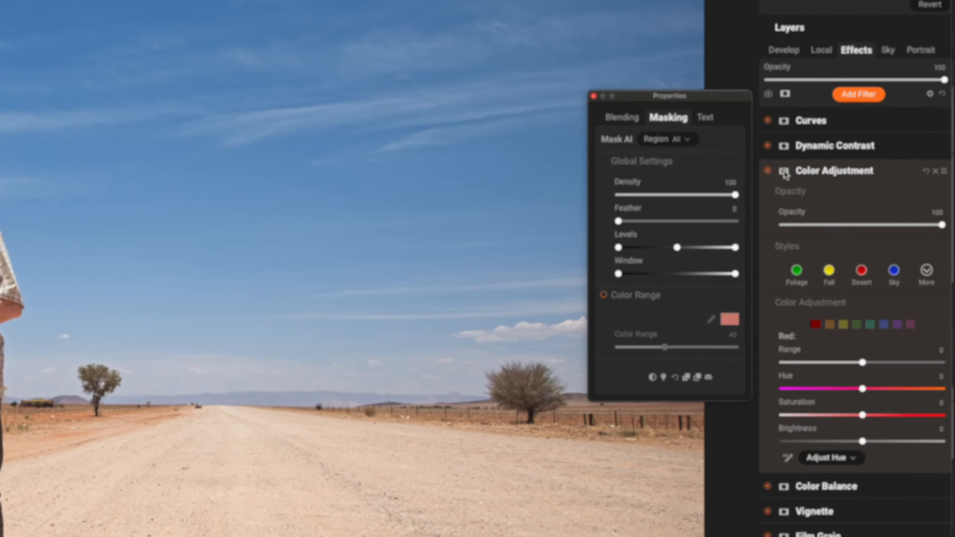
pyautogui.click(671, 135)
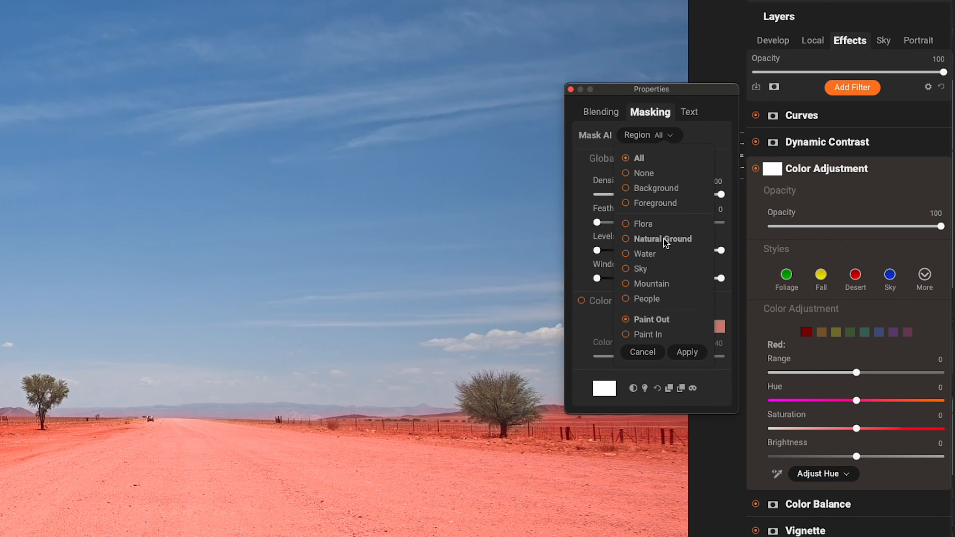
pyautogui.click(653, 240)
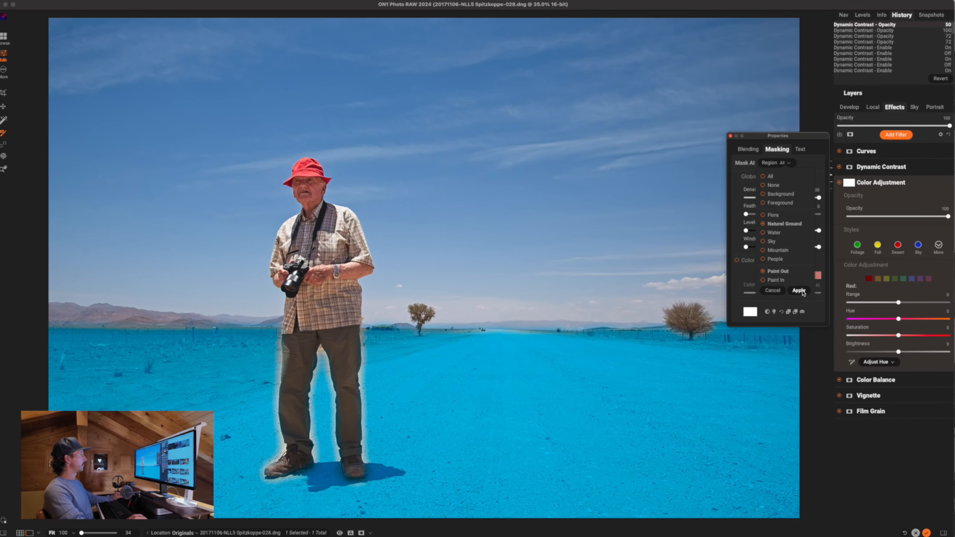
pyautogui.click(724, 335)
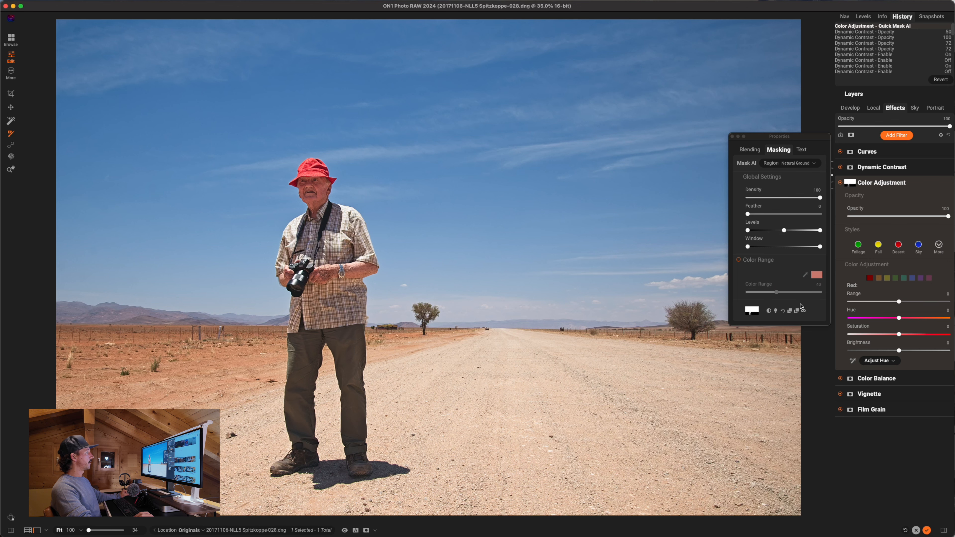
# Display the Color Adjustment mask in black and white, set its Feather to 7, and close the mask view and properties.
pyautogui.click(803, 310)
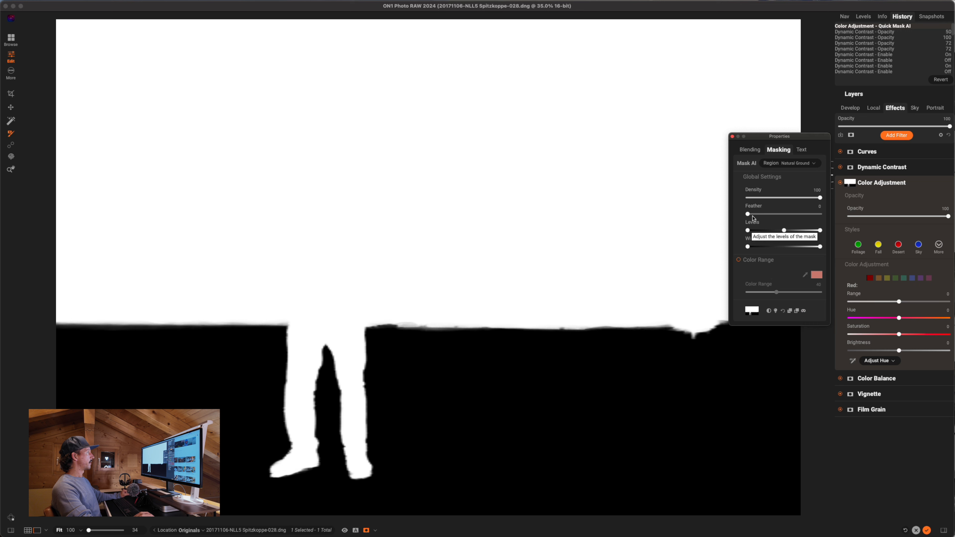
pyautogui.moveTo(748, 216); pyautogui.dragTo(754, 216)
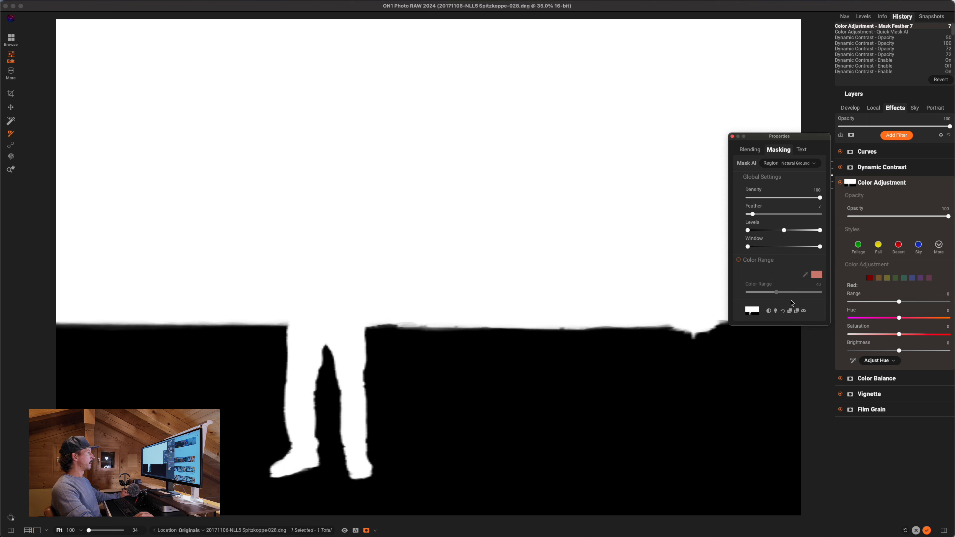
pyautogui.click(802, 311)
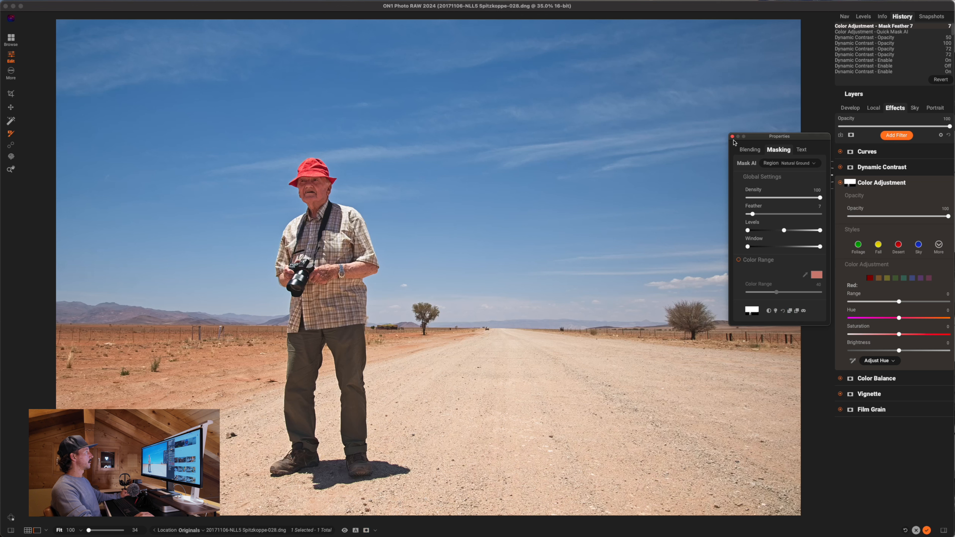
pyautogui.click(732, 136)
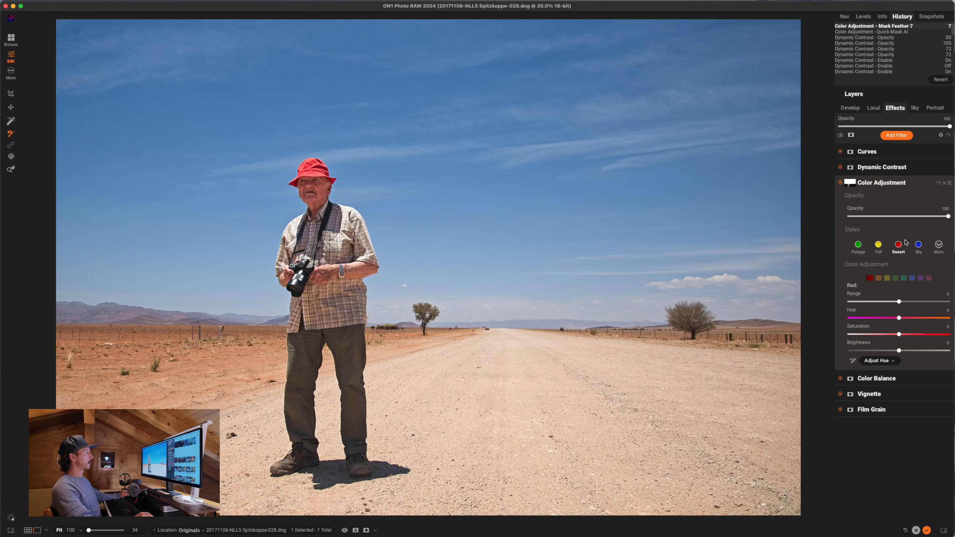
# Try the targeted color tool in Adjust Saturation mode and a Red Saturation of 4, and restore Adjust Hue and 0.
pyautogui.click(854, 361)
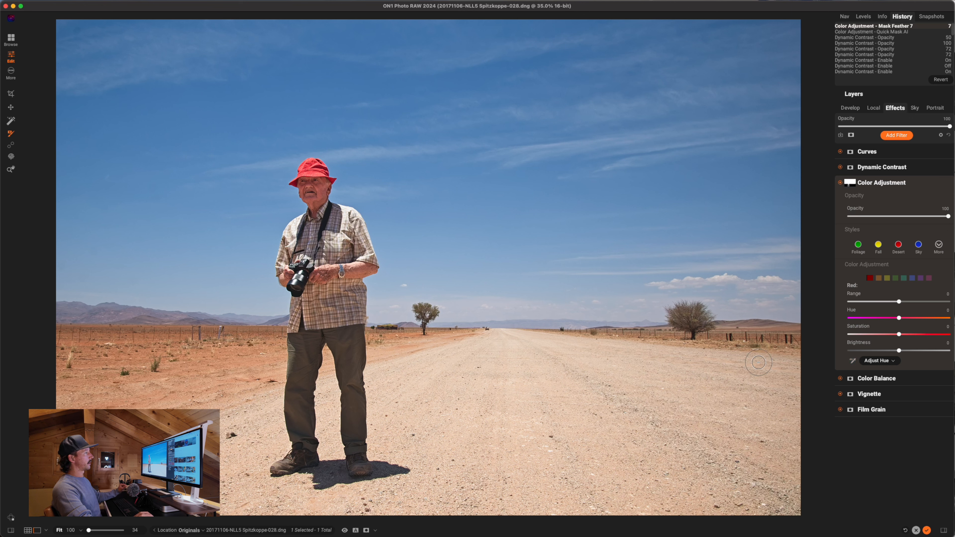
pyautogui.click(889, 361)
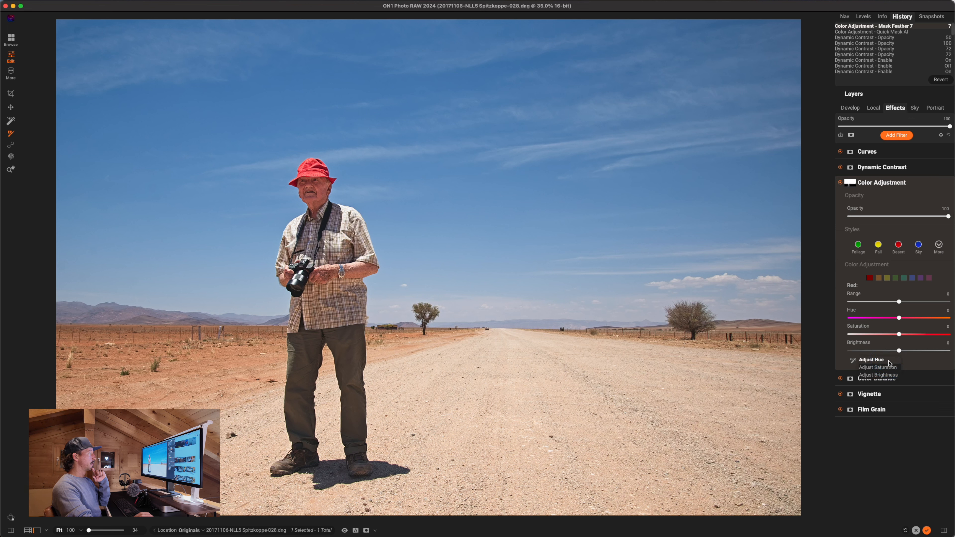
pyautogui.click(884, 368)
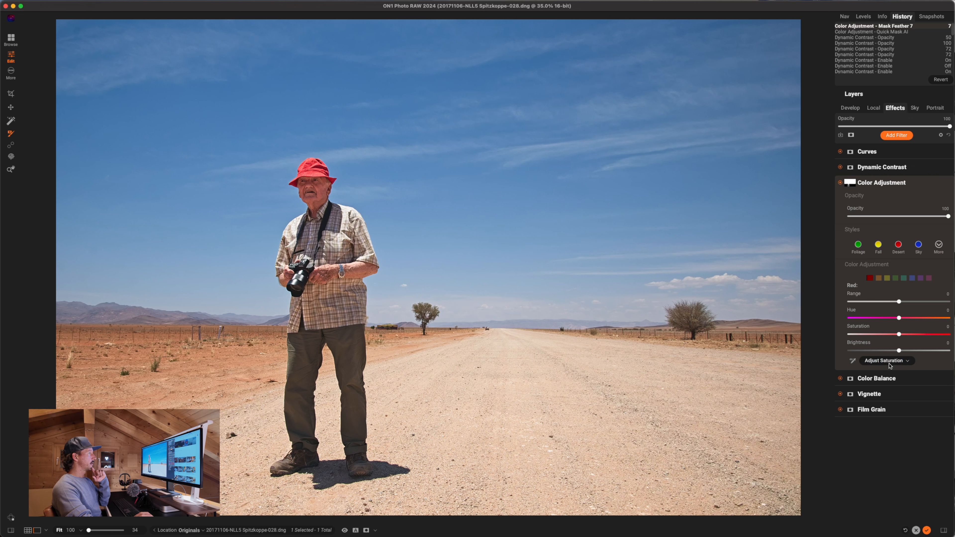
pyautogui.moveTo(899, 335)
pyautogui.mouseDown()
pyautogui.moveTo(917, 335)
pyautogui.moveTo(837, 335)
pyautogui.moveTo(903, 336)
pyautogui.mouseUp()
pyautogui.doubleClick(904, 335)
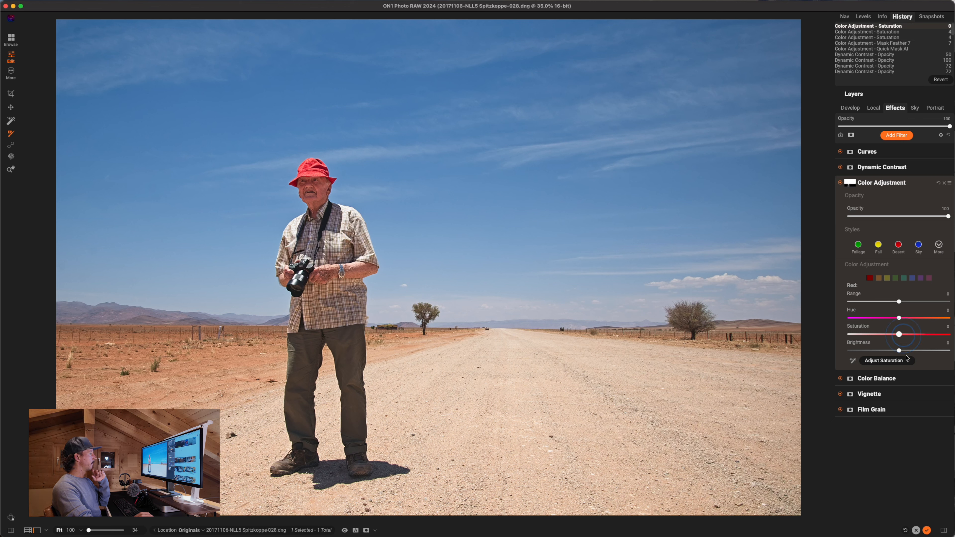
pyautogui.click(897, 360)
pyautogui.click(898, 352)
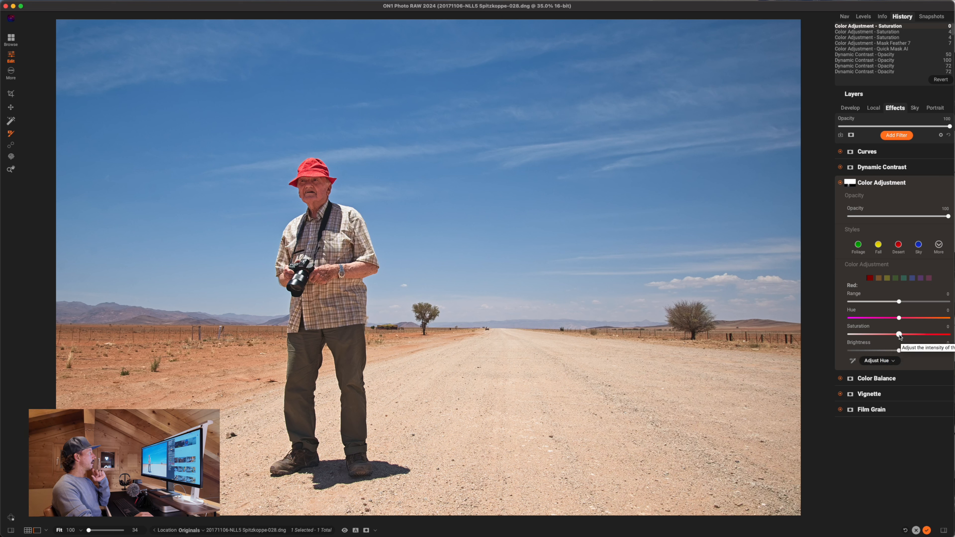
# Invert the Color Adjustment filter's mask and set the Red Saturation to 22.
pyautogui.rightClick(851, 183)
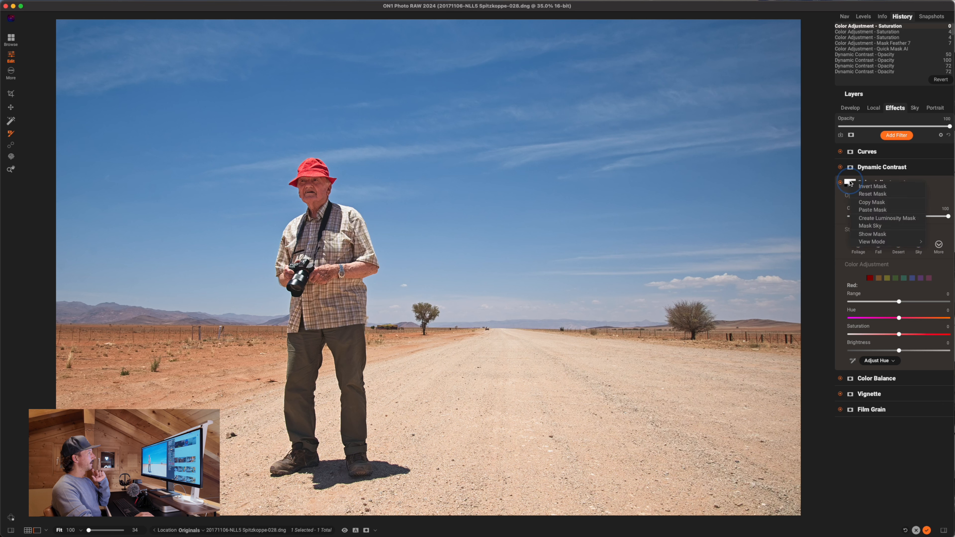
pyautogui.click(871, 187)
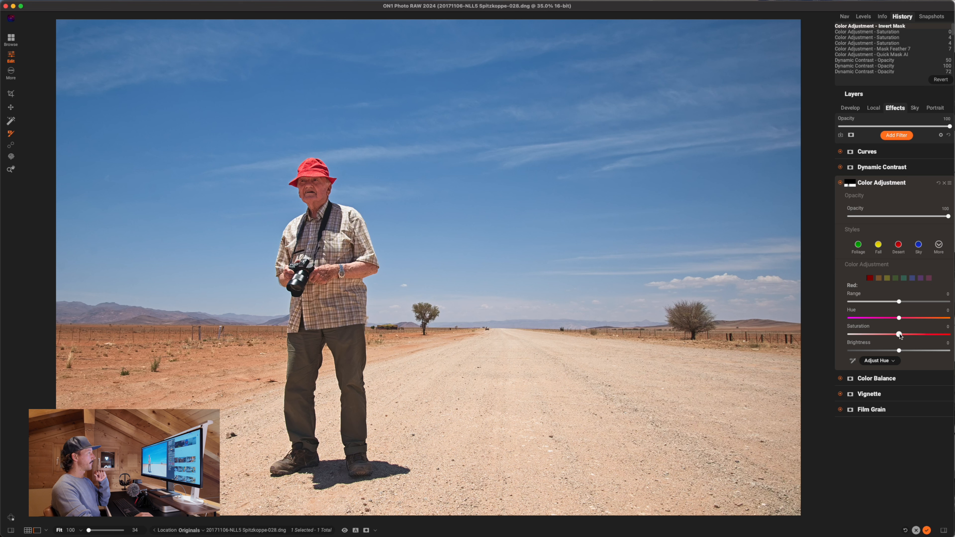
pyautogui.moveTo(900, 334); pyautogui.dragTo(921, 335)
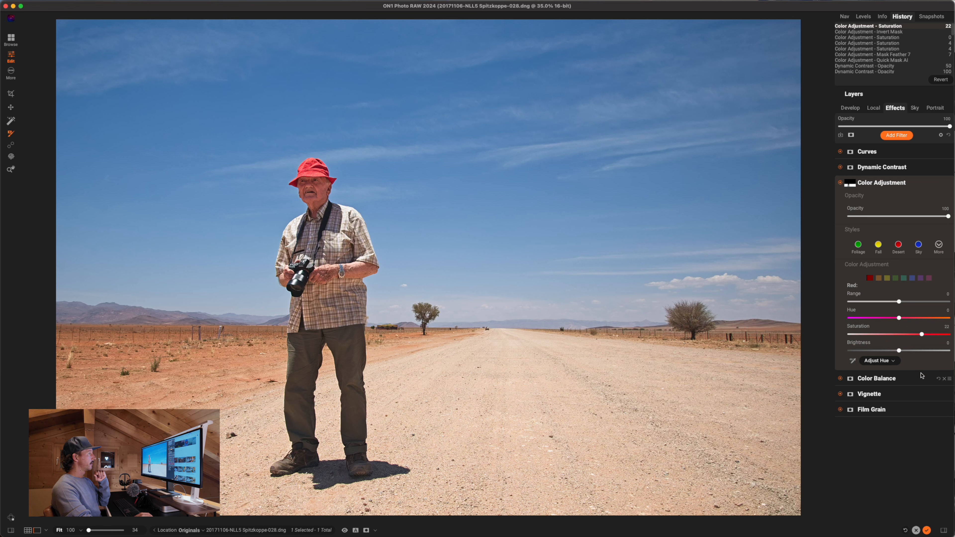
# Try the Red Hue at 8, 7 and 6, reset it to 0, and set the Red Brightness to -11.
pyautogui.moveTo(897, 318)
pyautogui.mouseDown()
pyautogui.moveTo(882, 319)
pyautogui.moveTo(907, 320)
pyautogui.mouseUp()
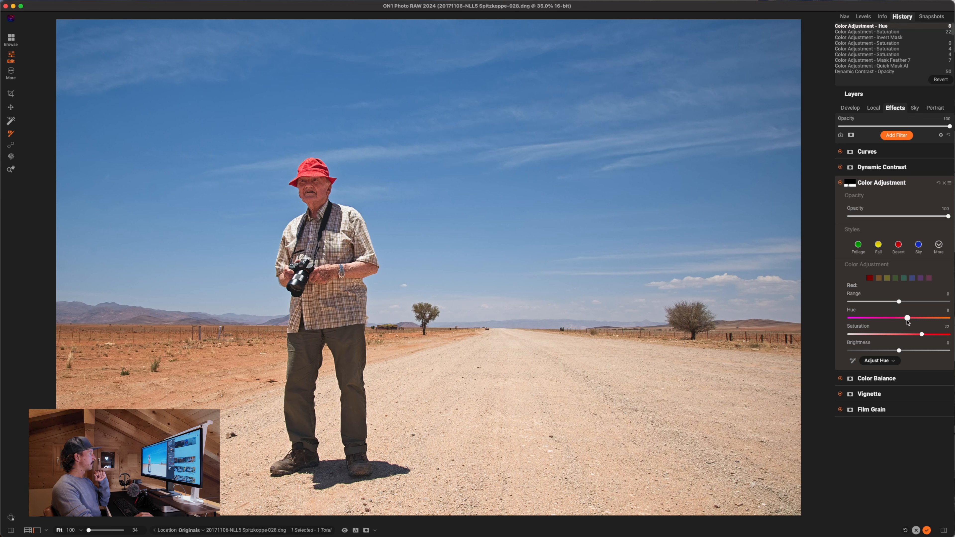
pyautogui.doubleClick(906, 320)
pyautogui.click(905, 319)
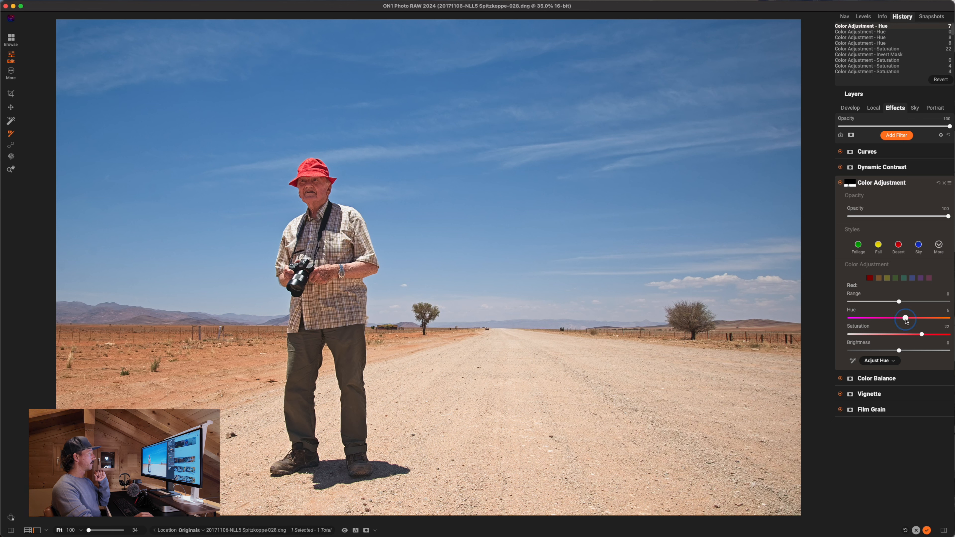
pyautogui.click(905, 319)
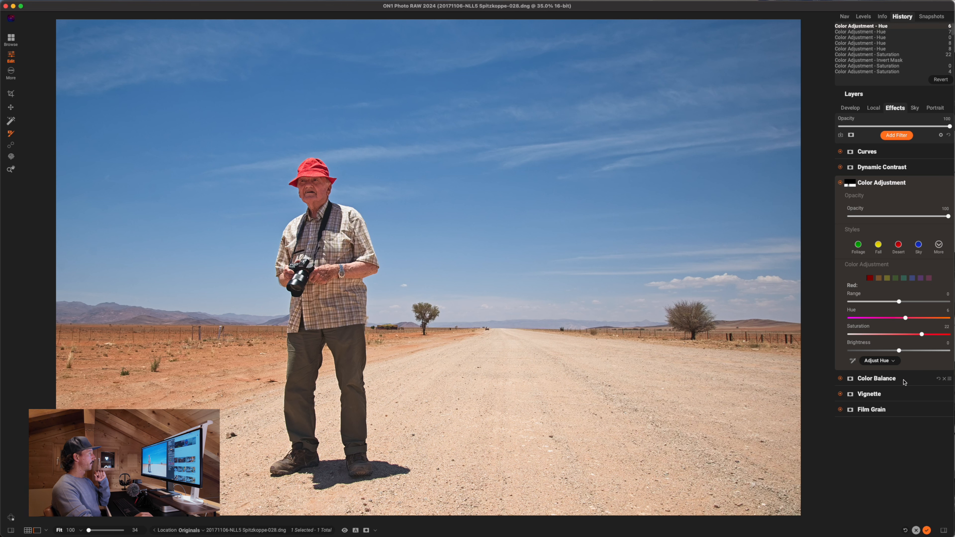
pyautogui.click(905, 319)
pyautogui.doubleClick(906, 319)
pyautogui.moveTo(899, 350)
pyautogui.mouseDown()
pyautogui.moveTo(876, 351)
pyautogui.moveTo(918, 350)
pyautogui.moveTo(887, 351)
pyautogui.mouseUp()
# Check the Color Adjustment mask in black and white, and compare the photo with the filter off and on.
pyautogui.click(850, 184)
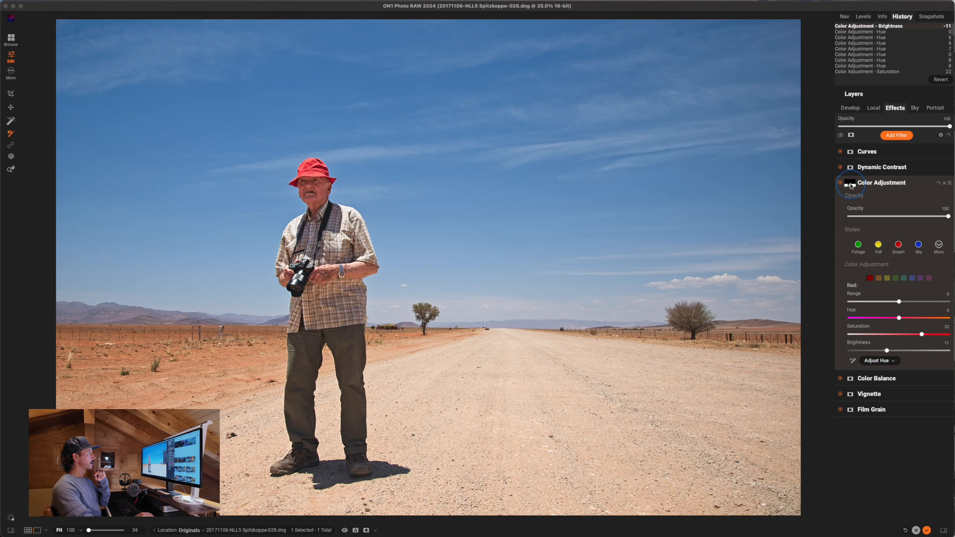
pyautogui.click(804, 311)
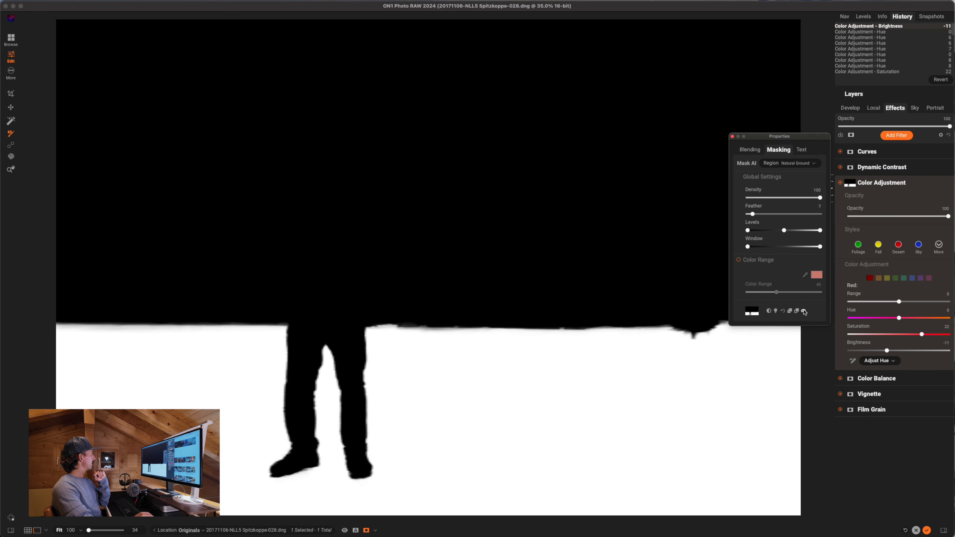
pyautogui.click(803, 311)
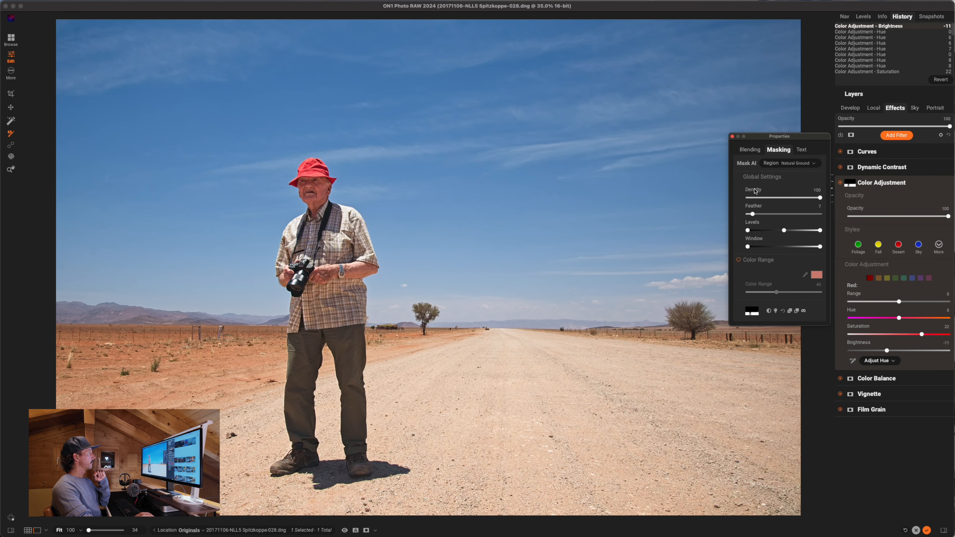
pyautogui.click(732, 137)
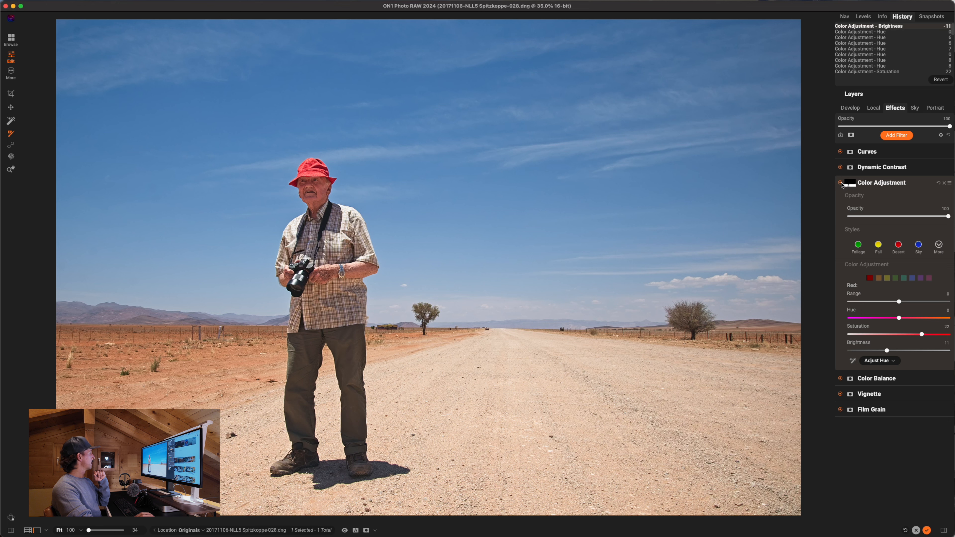
pyautogui.click(840, 183)
pyautogui.click(840, 184)
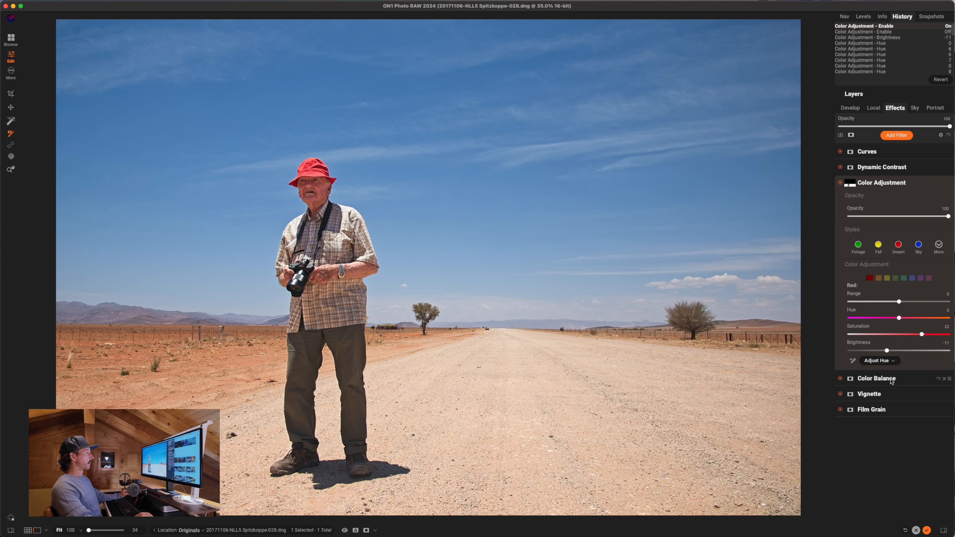
# Apply the Orange Cool style to the Color Balance filter.
pyautogui.click(876, 377)
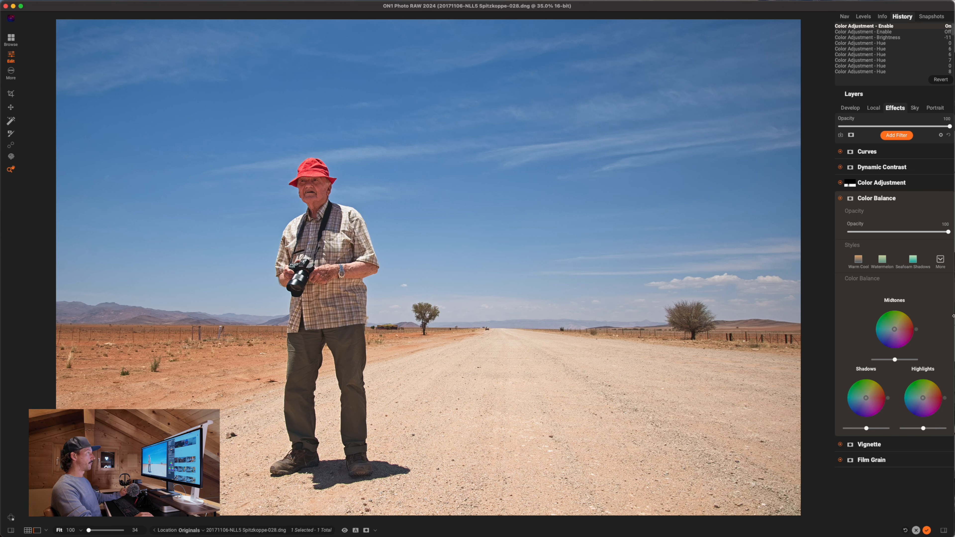
pyautogui.click(940, 259)
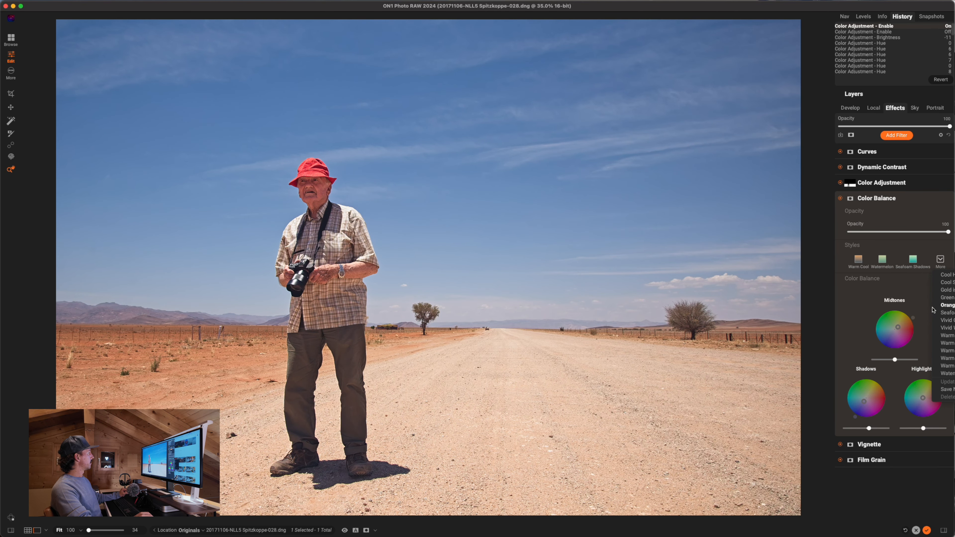
pyautogui.click(944, 305)
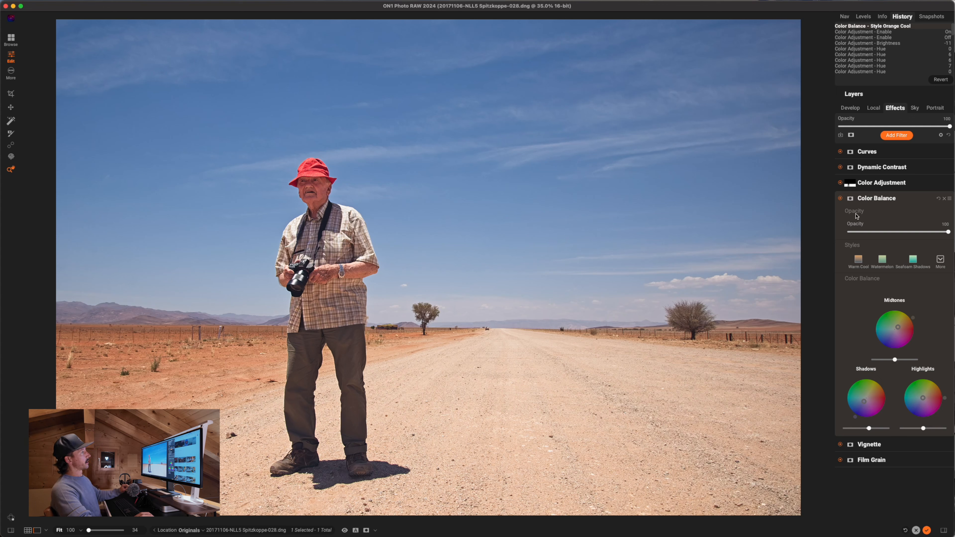
# Compare the photo with Color Balance off and on, and leave the filter's Opacity at 100.
pyautogui.click(840, 199)
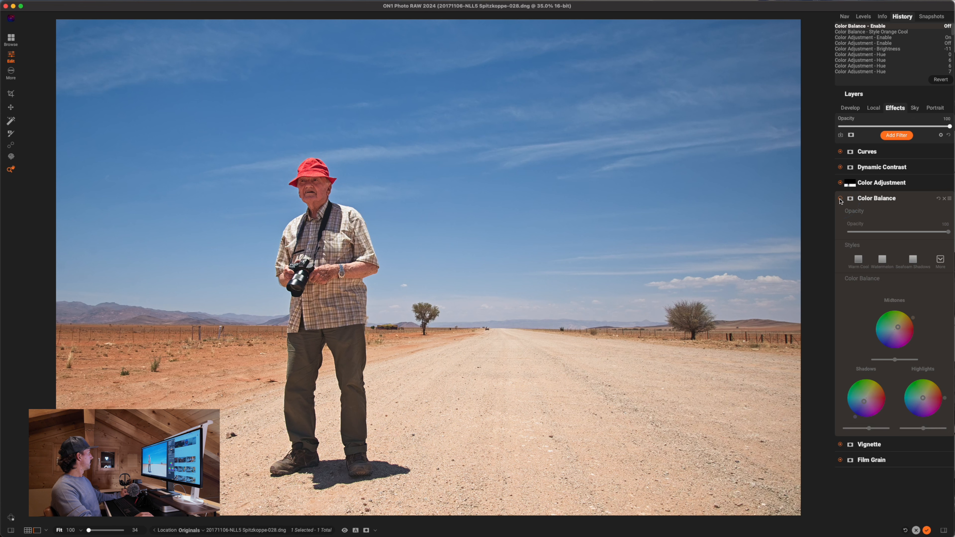
pyautogui.click(840, 199)
pyautogui.click(841, 199)
pyautogui.click(840, 199)
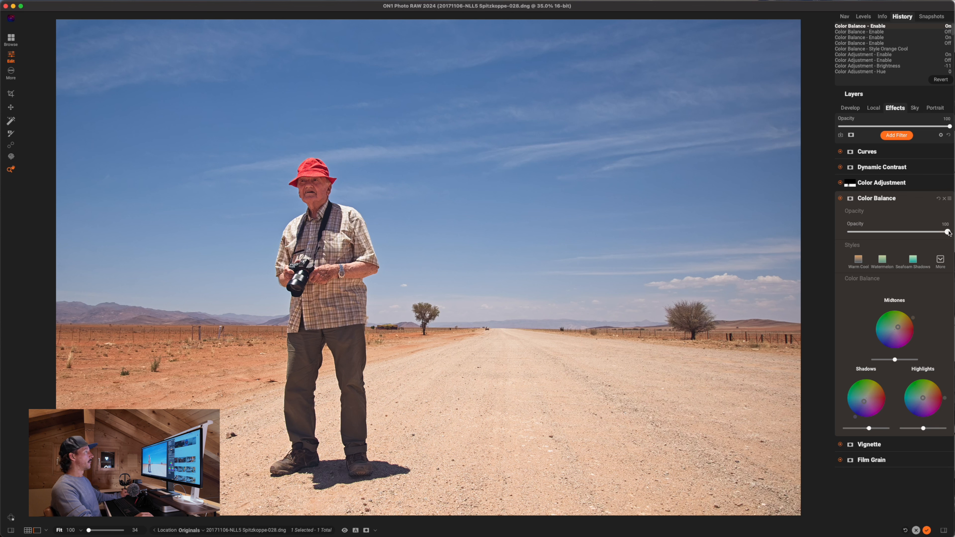
pyautogui.moveTo(947, 232)
pyautogui.mouseDown()
pyautogui.moveTo(833, 239)
pyautogui.moveTo(953, 233)
pyautogui.mouseUp()
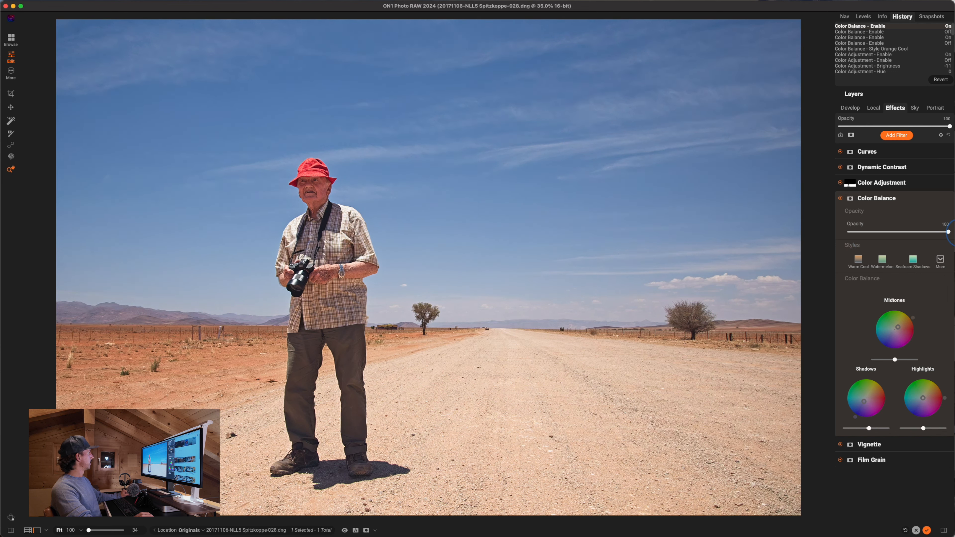
pyautogui.moveTo(949, 232); pyautogui.dragTo(949, 233)
# Paint the People region out of the Color Balance mask with Mask AI, and compare the filter off and on.
pyautogui.click(851, 199)
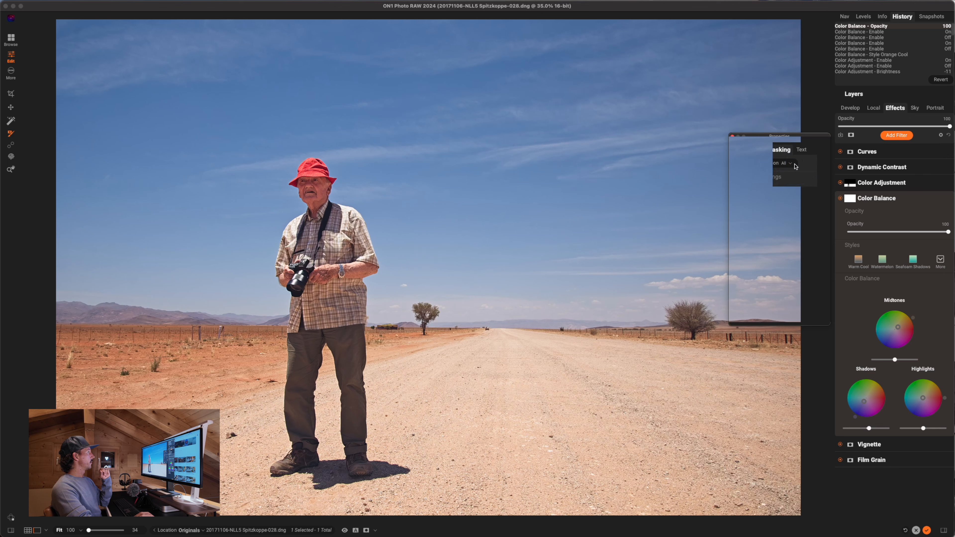
pyautogui.click(789, 164)
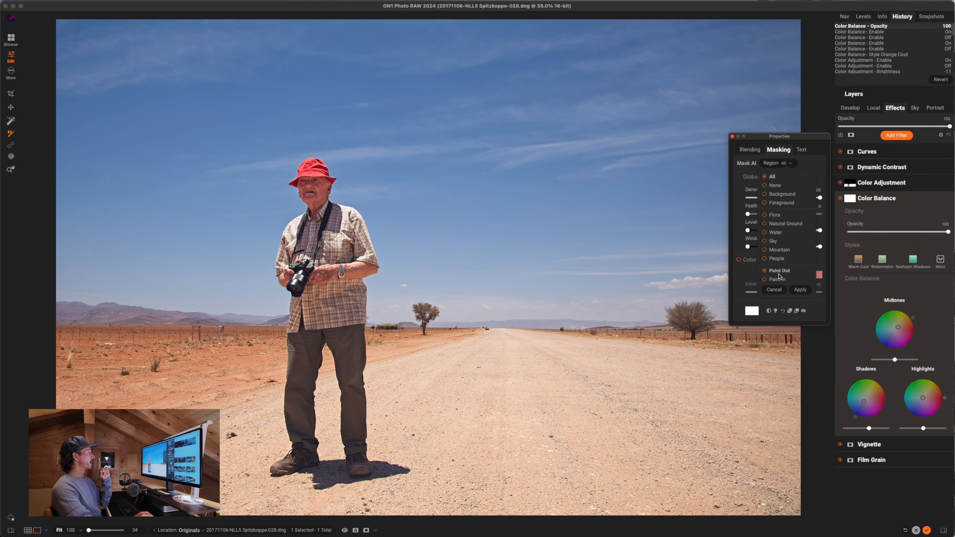
pyautogui.click(766, 260)
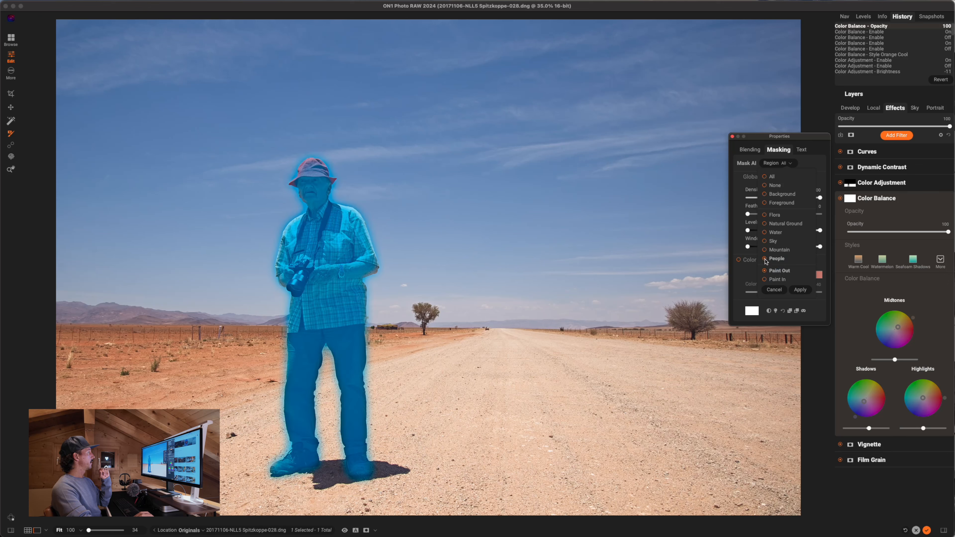
pyautogui.click(800, 289)
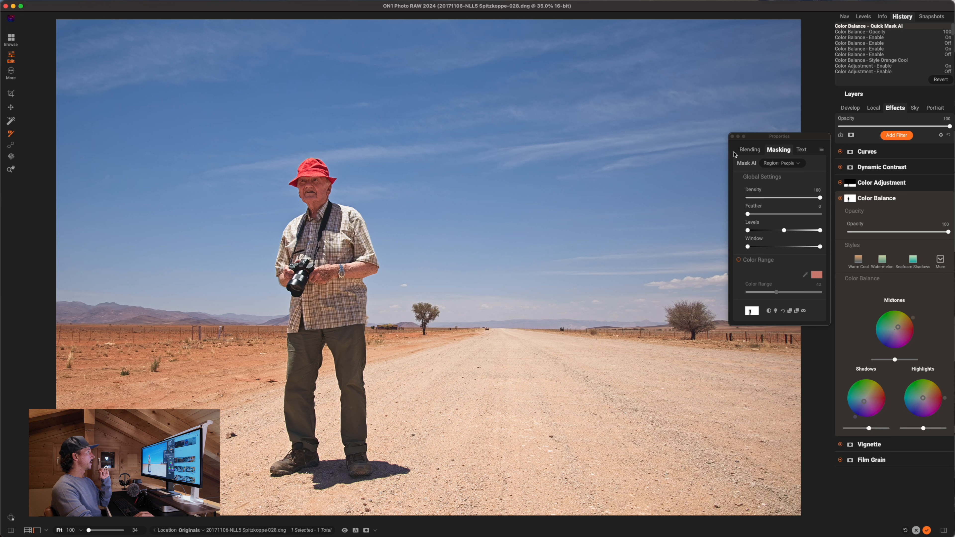
pyautogui.click(732, 137)
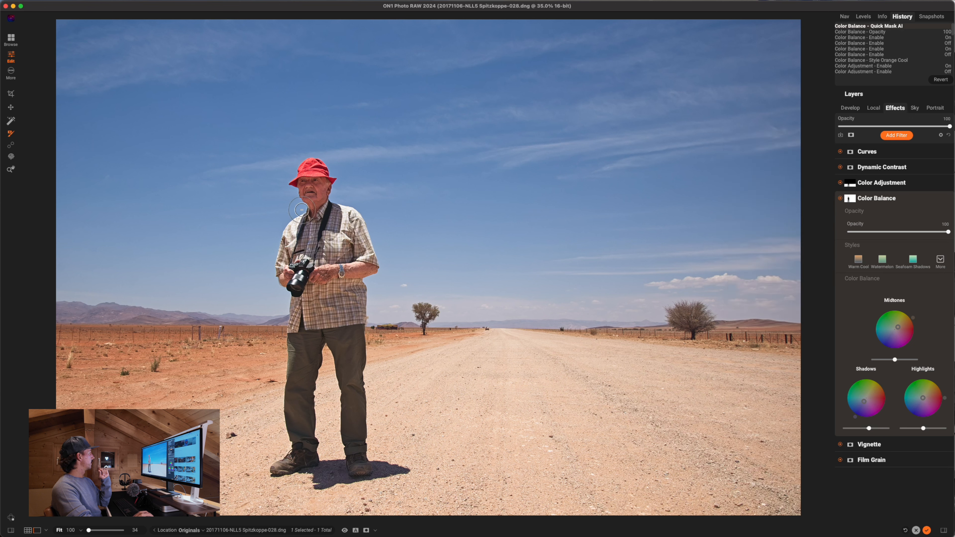
pyautogui.click(840, 198)
pyautogui.click(840, 199)
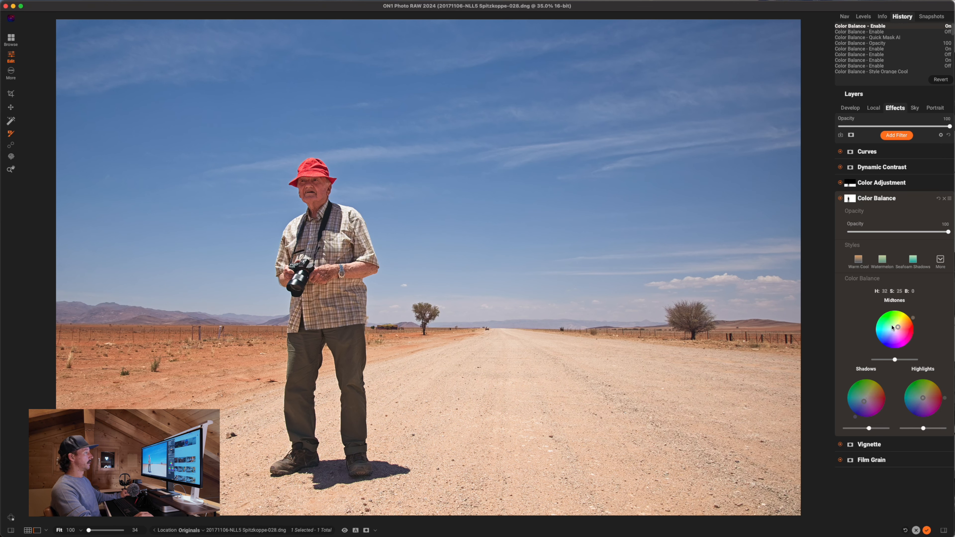
# Reset the Vignette filter, try its Big Softy style, and replace it with the CM Softy 01 style.
pyautogui.click(881, 448)
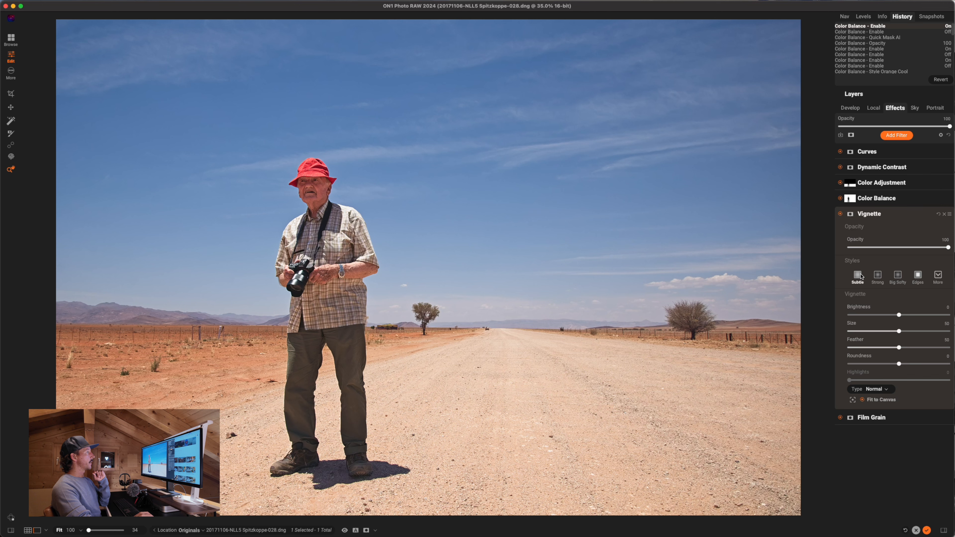
pyautogui.click(936, 282)
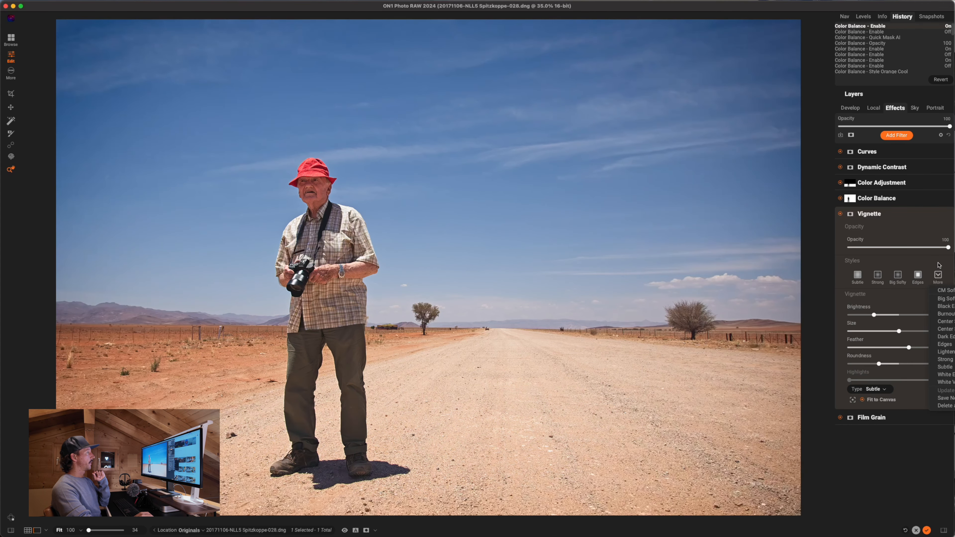
pyautogui.click(939, 265)
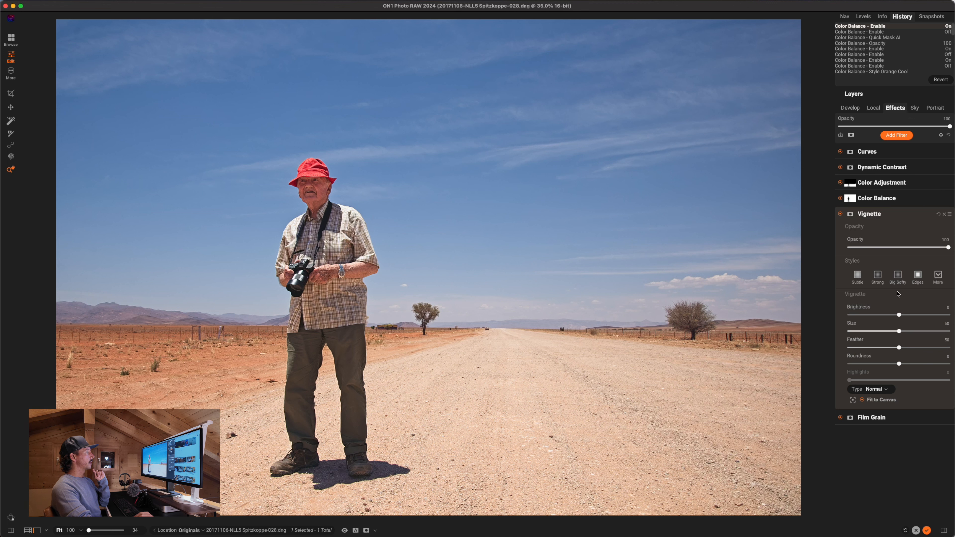
pyautogui.click(938, 214)
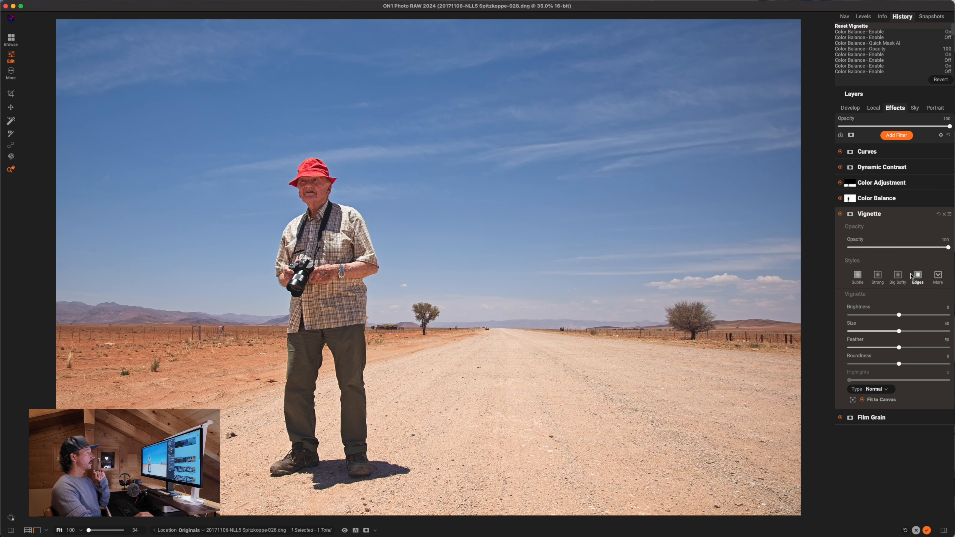
pyautogui.click(901, 277)
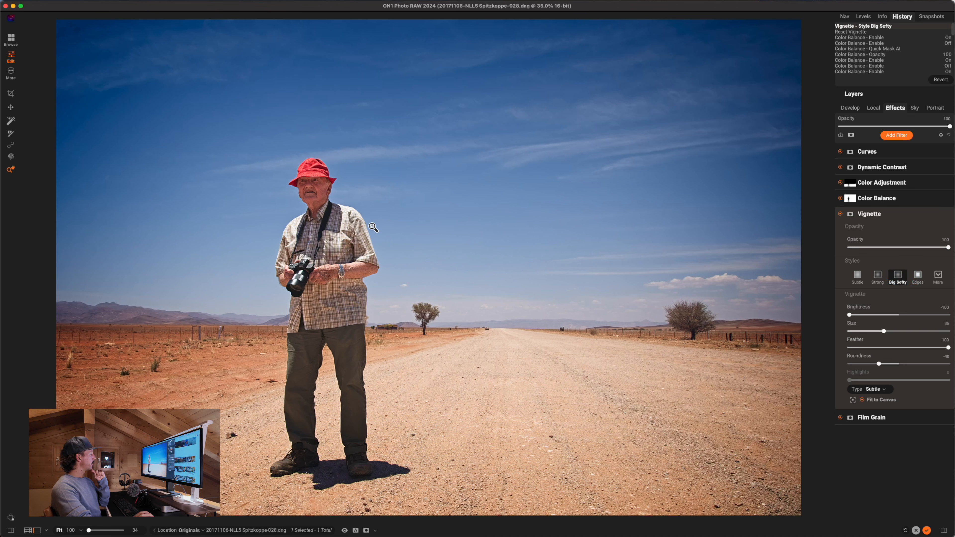
pyautogui.click(938, 275)
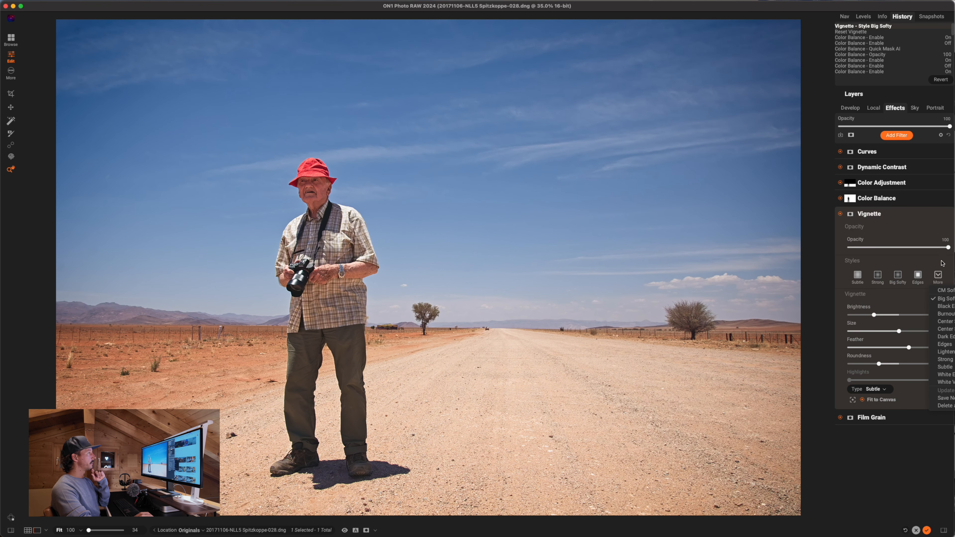
pyautogui.click(945, 290)
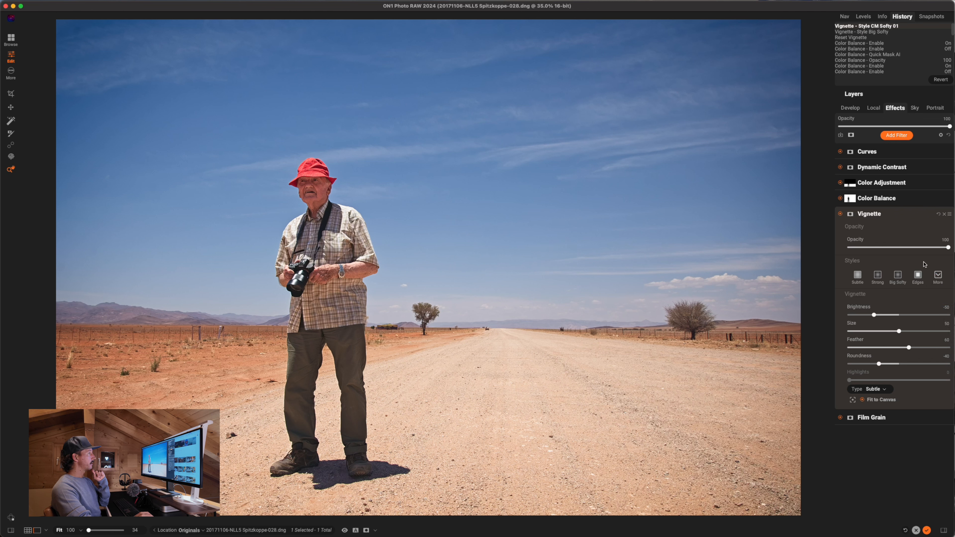
# Compare the photo with Vignette off and on, and set the filter's Brightness to -100 and Feather to 0.
pyautogui.click(840, 214)
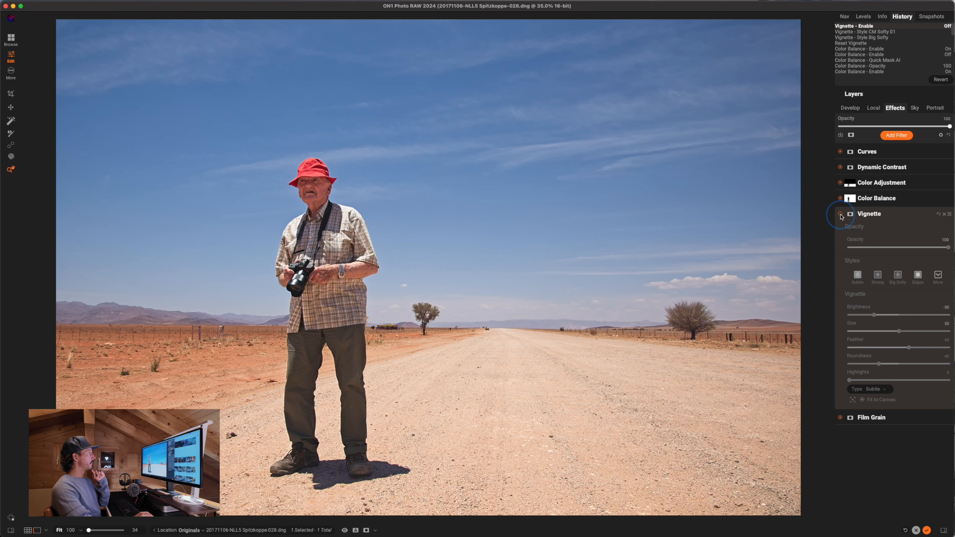
pyautogui.click(840, 215)
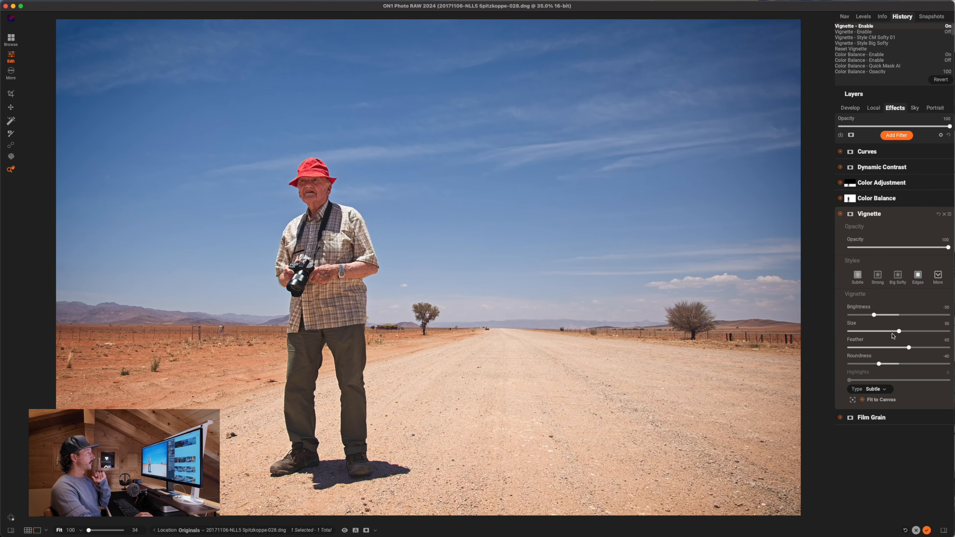
pyautogui.moveTo(876, 318); pyautogui.dragTo(829, 316)
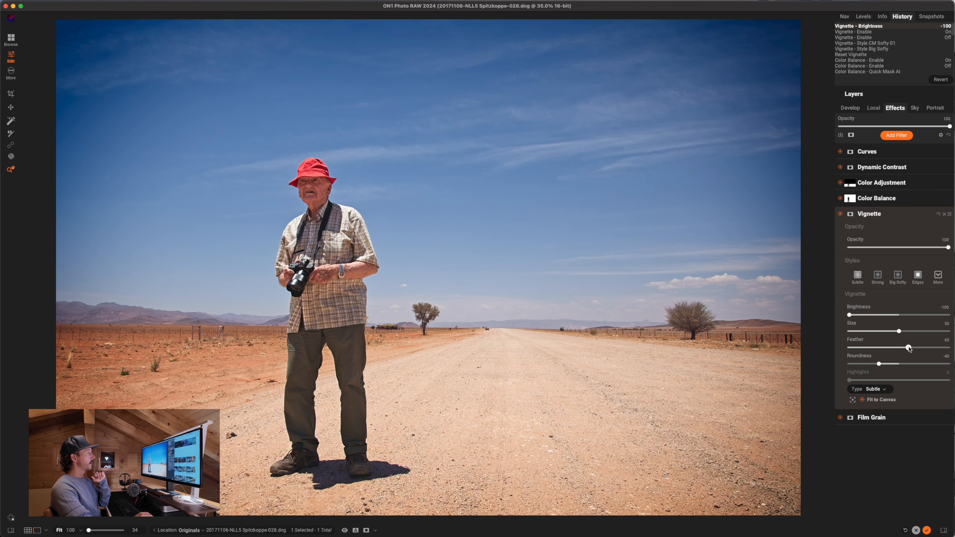
pyautogui.moveTo(909, 348); pyautogui.dragTo(820, 353)
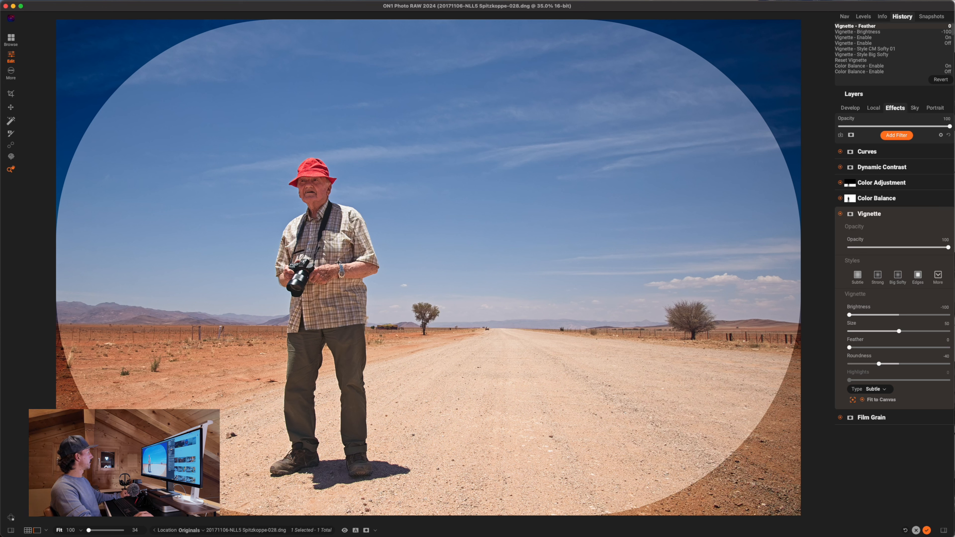
# Move the vignette's center onto the man, placing it at his waist just below the camera.
pyautogui.click(328, 255)
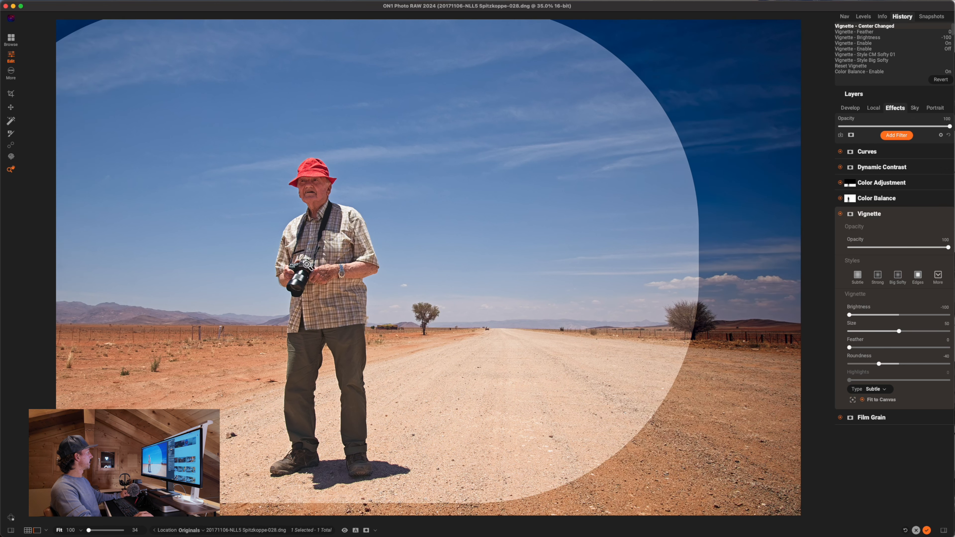
pyautogui.click(852, 400)
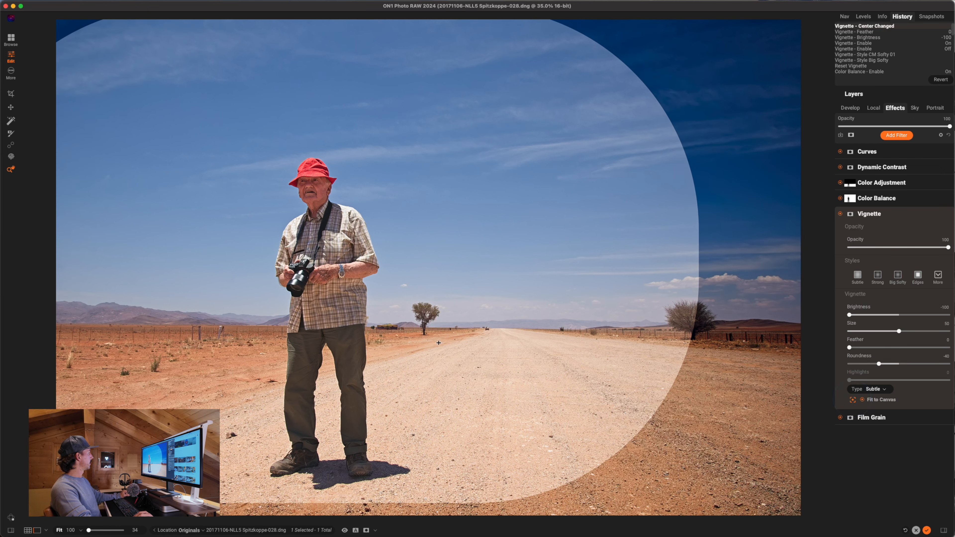
pyautogui.click(324, 326)
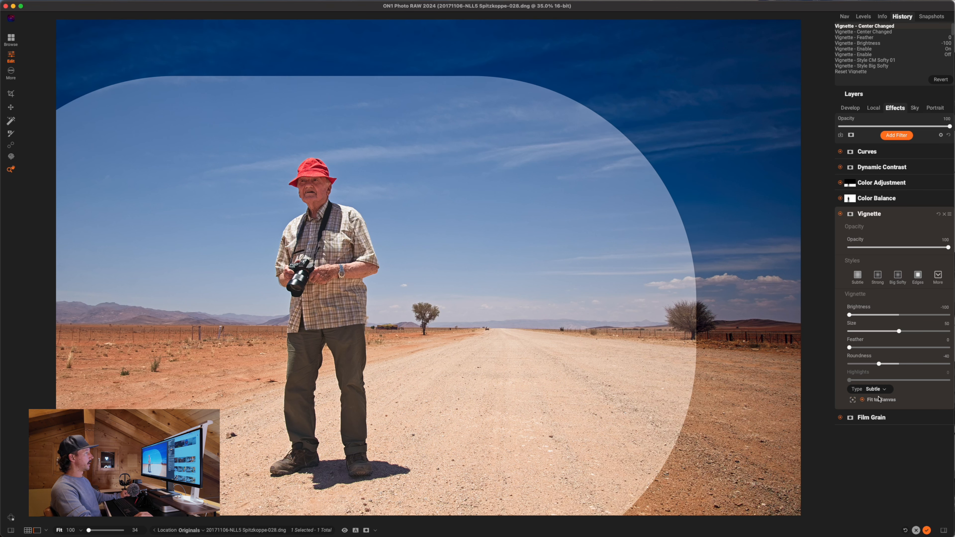
# Set the Vignette's Feather to 100 and its Brightness to -35.
pyautogui.doubleClick(850, 316)
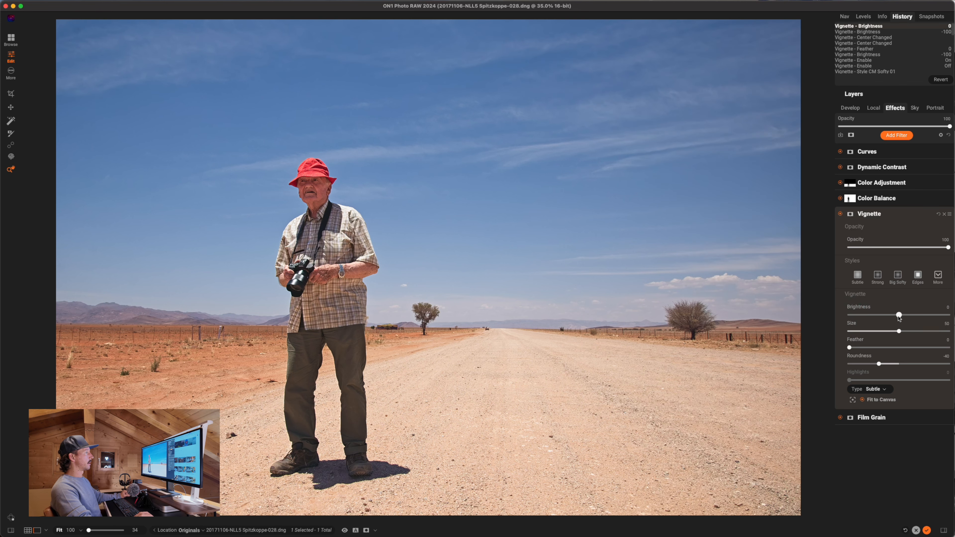
pyautogui.moveTo(899, 315); pyautogui.dragTo(947, 348)
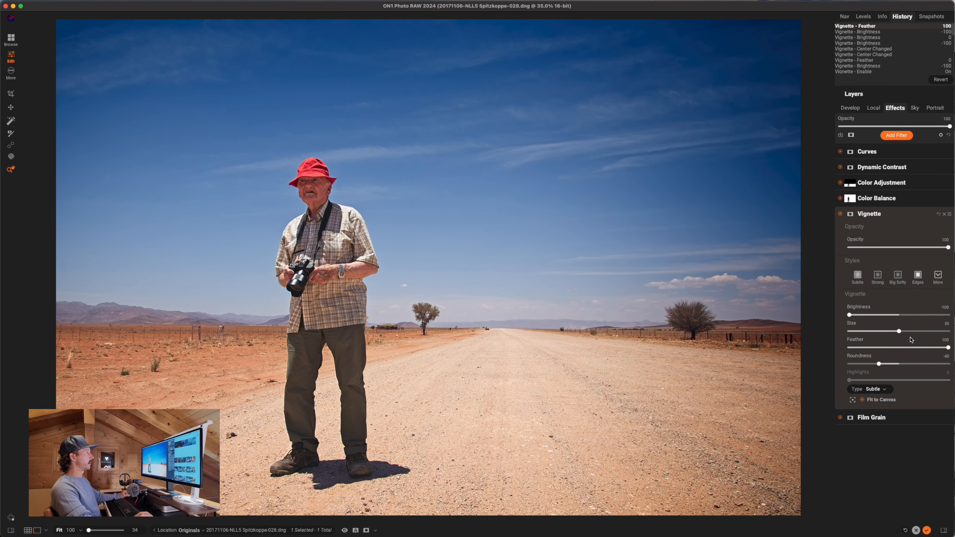
pyautogui.doubleClick(851, 316)
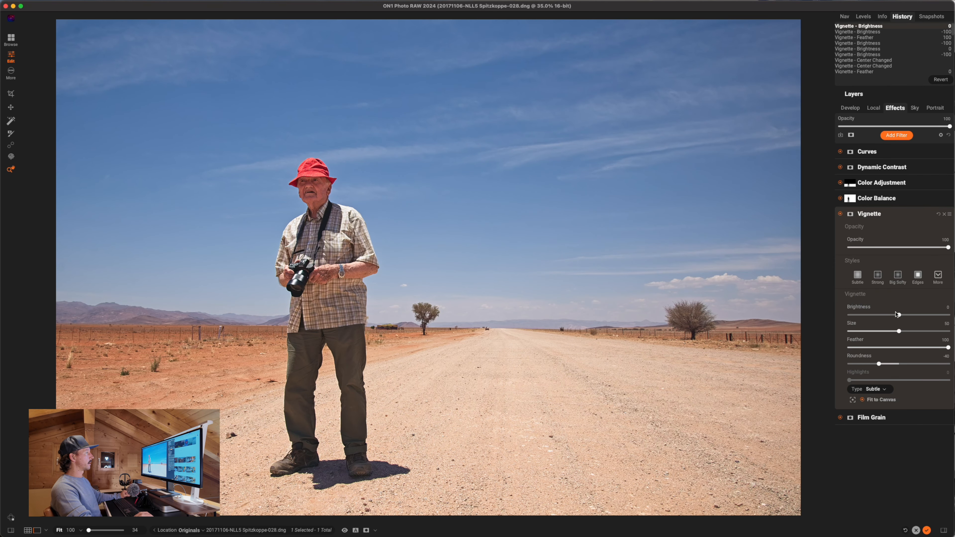
pyautogui.moveTo(897, 314); pyautogui.dragTo(881, 317)
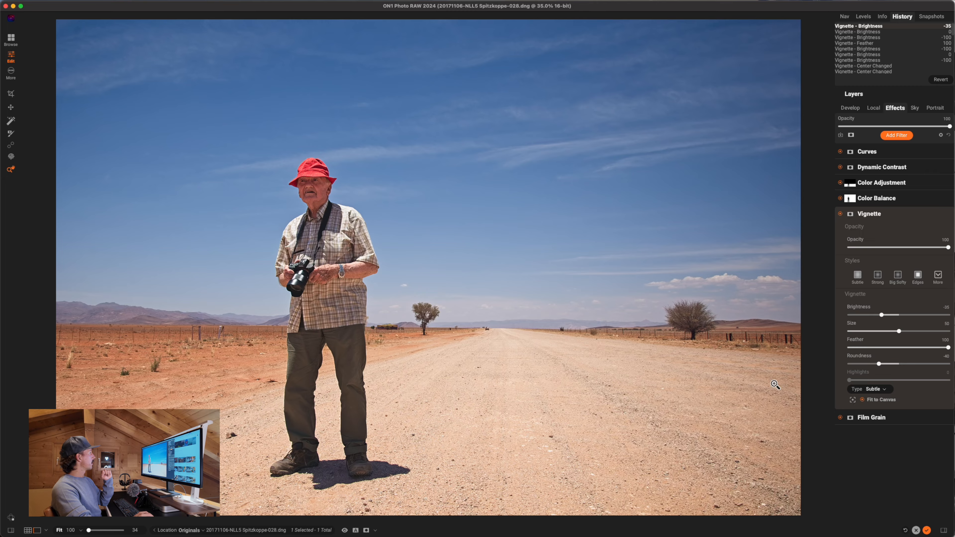
# Examine the man's upper body at 100% zoom and look through the Film Grain filter's film types and styles.
pyautogui.click(348, 190)
pyautogui.moveTo(293, 177); pyautogui.dragTo(400, 258)
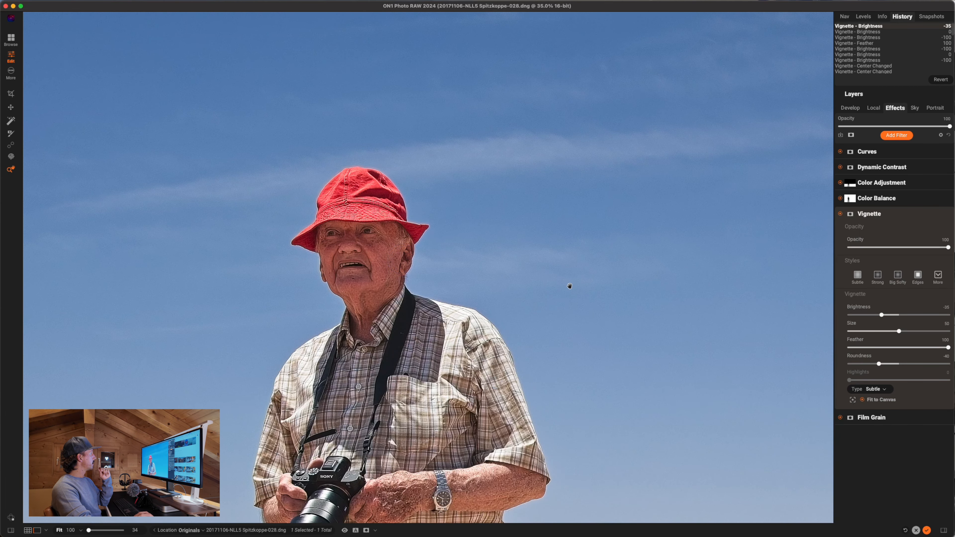
pyautogui.moveTo(704, 372); pyautogui.dragTo(626, 291)
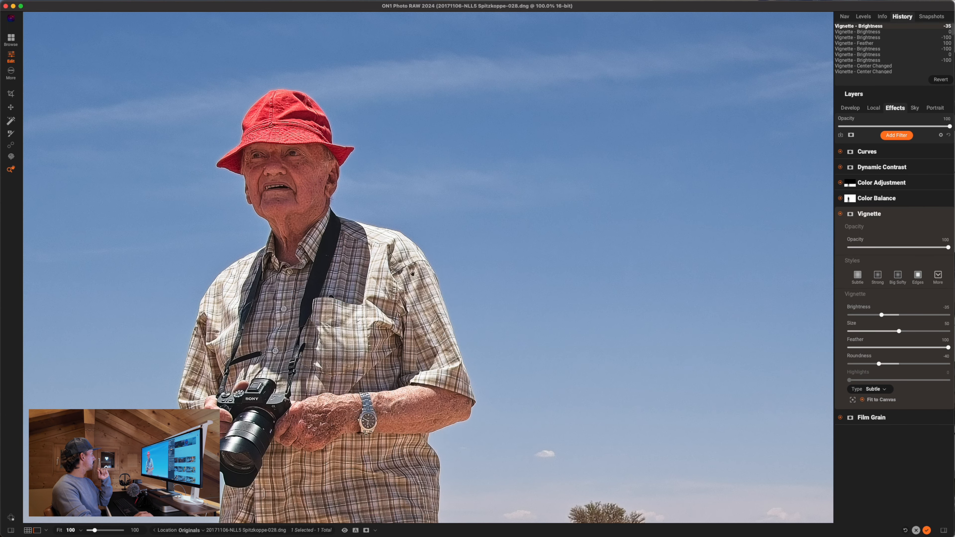
pyautogui.moveTo(426, 279); pyautogui.dragTo(440, 294)
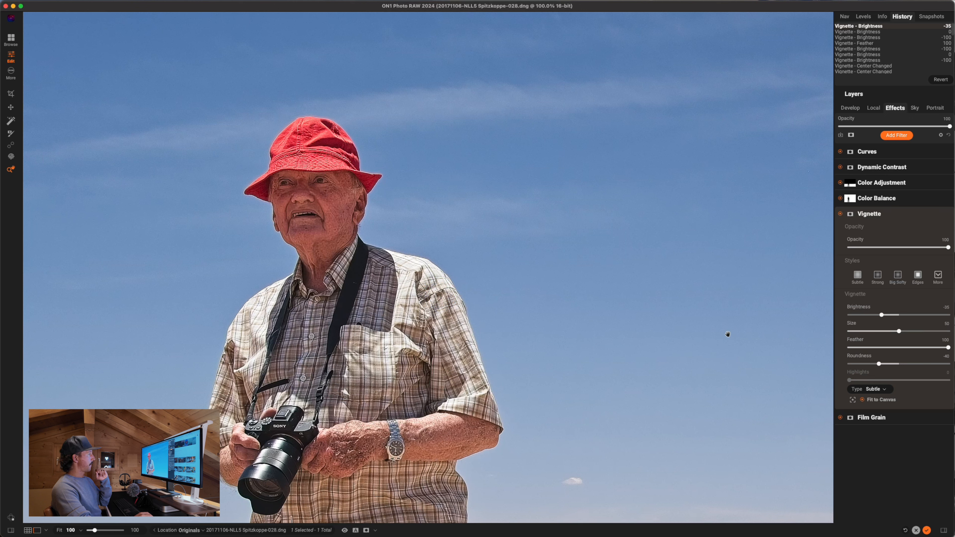
pyautogui.click(888, 417)
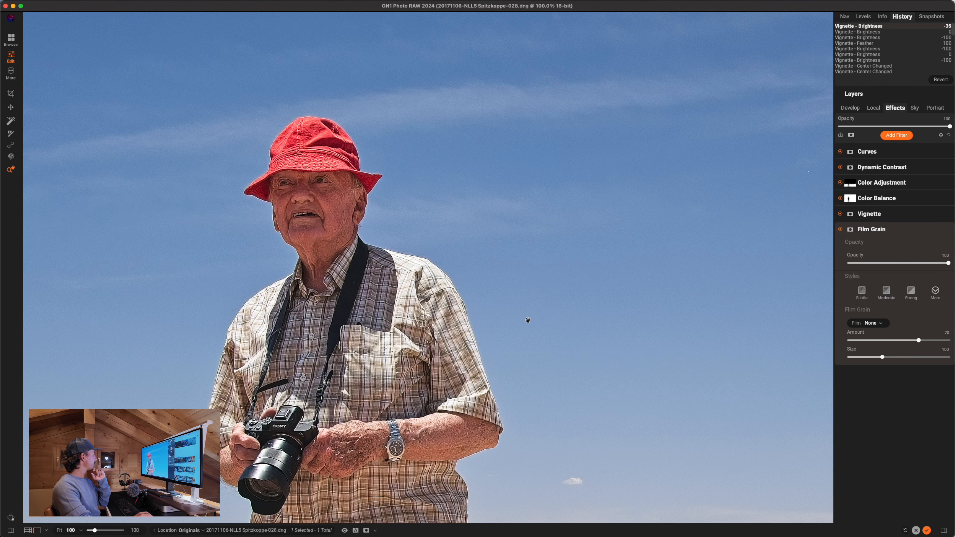
pyautogui.moveTo(419, 274); pyautogui.dragTo(422, 249)
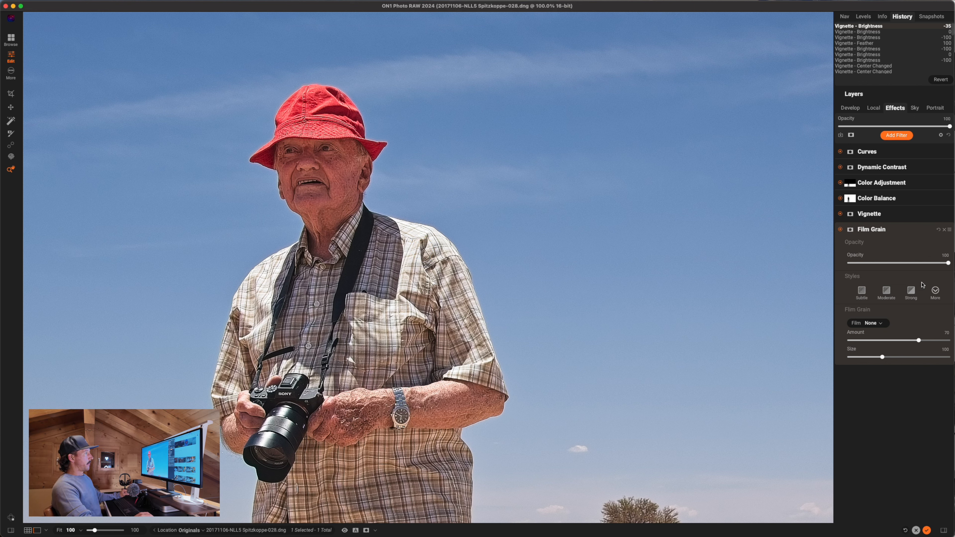
pyautogui.click(886, 321)
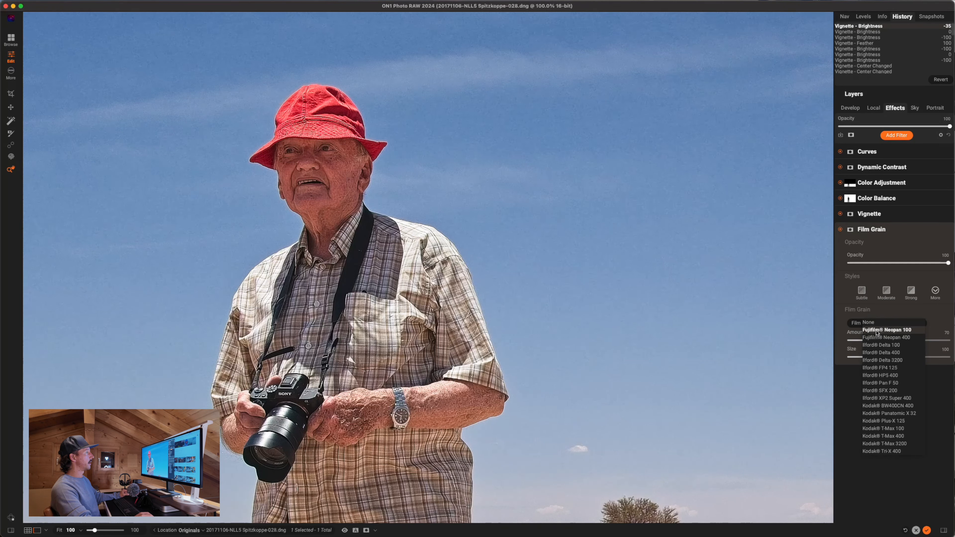
pyautogui.click(923, 309)
pyautogui.click(935, 291)
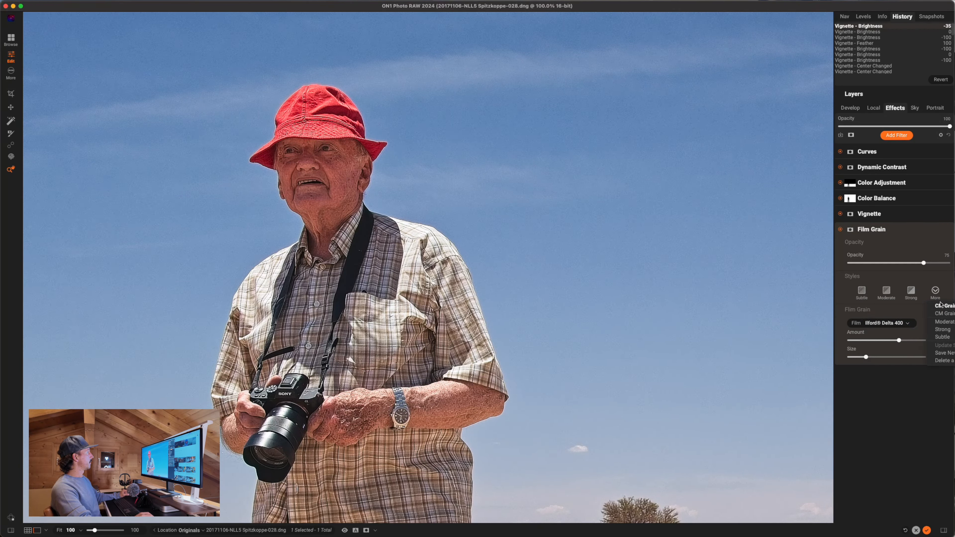
pyautogui.click(933, 274)
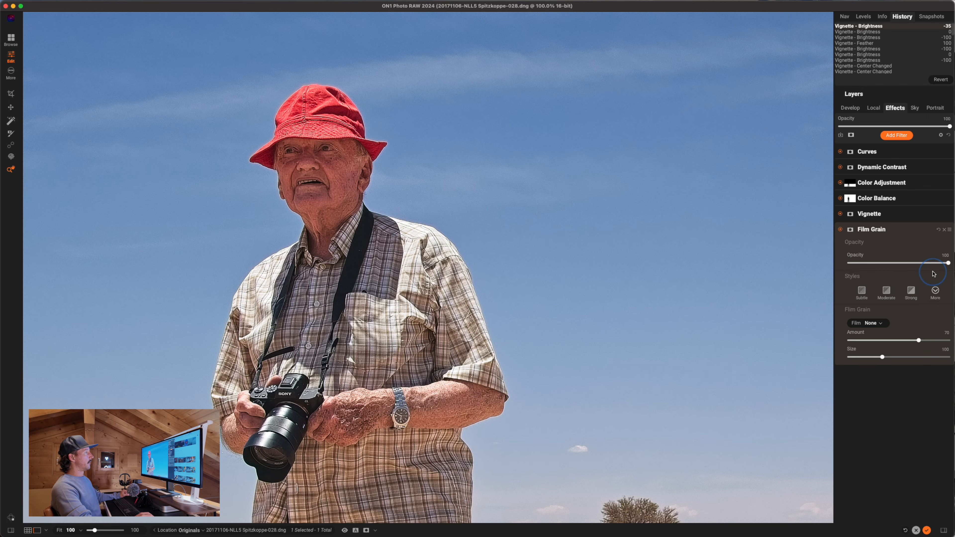
# Set the Film Grain filter to the Fujifilm Neopan 400 film with Size 75 and Amount 80.
pyautogui.click(876, 322)
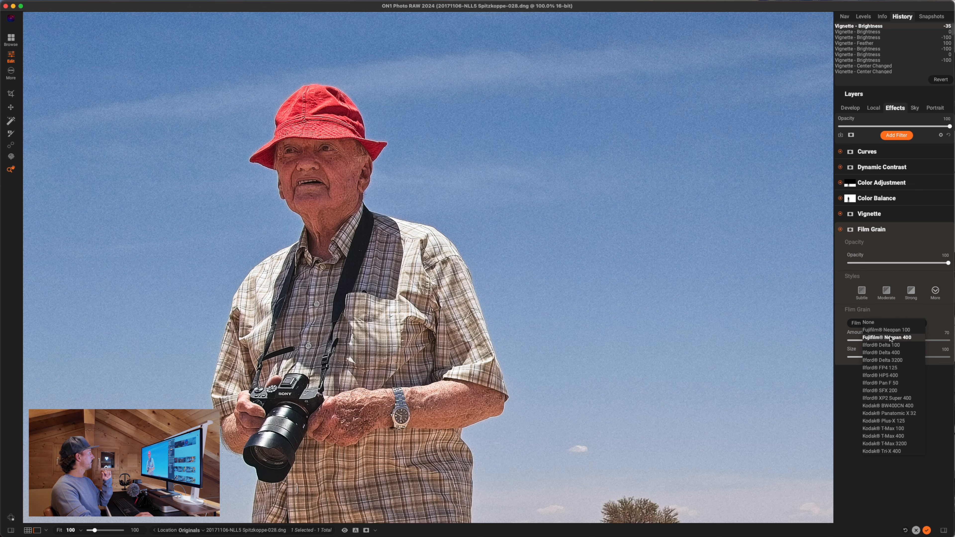
pyautogui.click(890, 338)
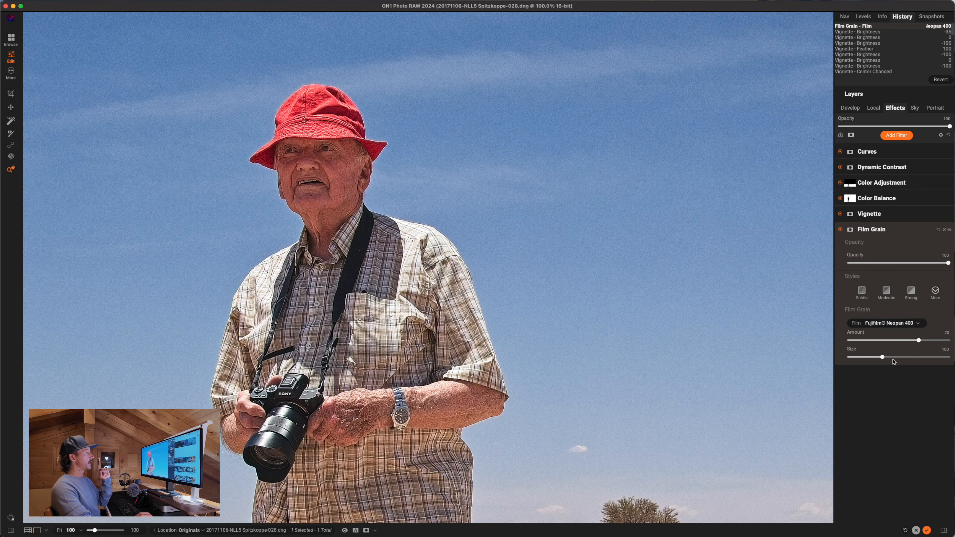
pyautogui.moveTo(882, 357); pyautogui.dragTo(865, 358)
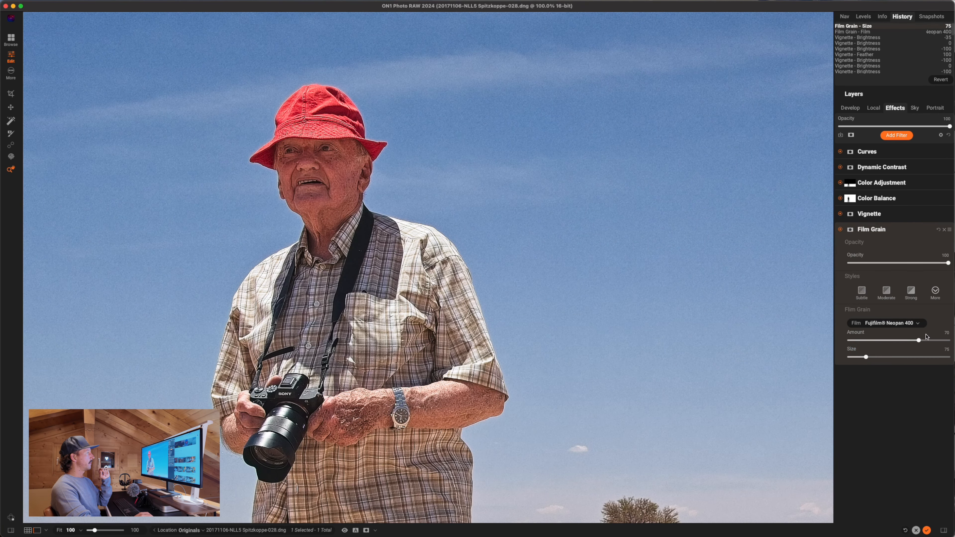
pyautogui.moveTo(919, 340); pyautogui.dragTo(929, 341)
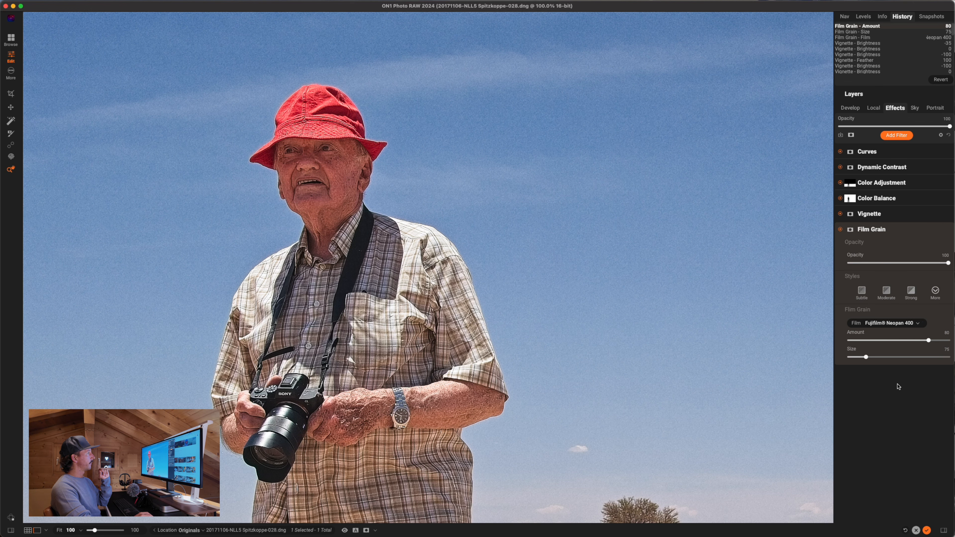
# Lower the Film Grain filter's Opacity to 80, comparing the photo with the grain off and on.
pyautogui.click(840, 229)
pyautogui.click(840, 230)
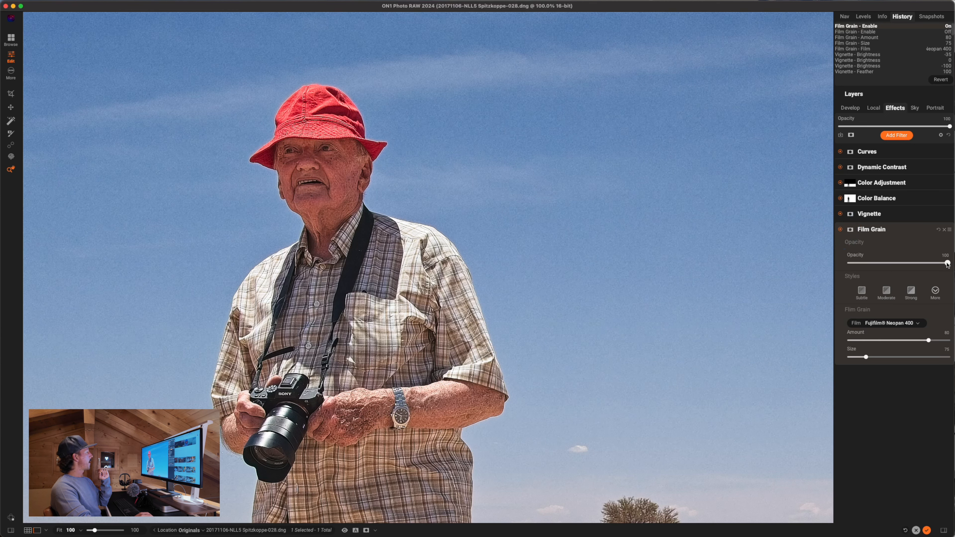
pyautogui.moveTo(939, 261)
pyautogui.mouseDown()
pyautogui.moveTo(854, 262)
pyautogui.moveTo(928, 266)
pyautogui.mouseUp()
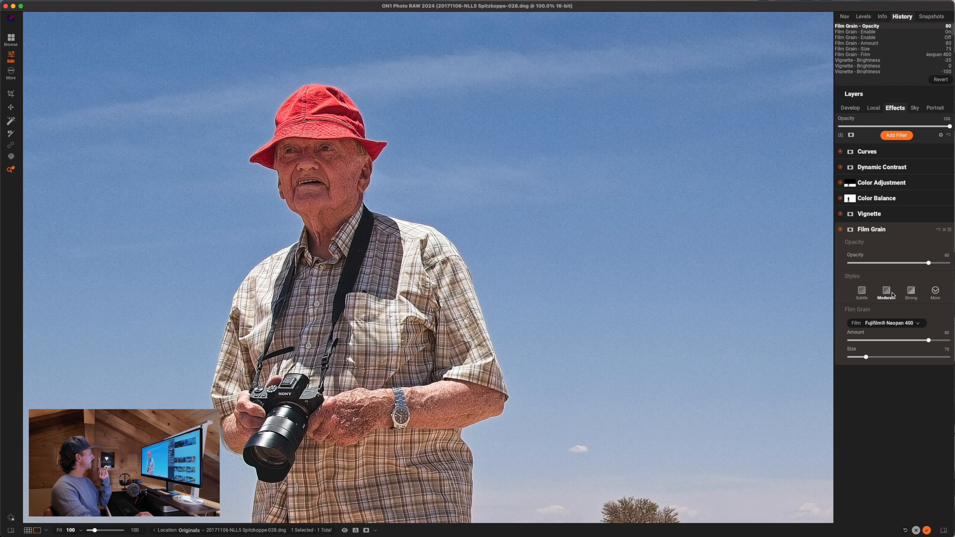
pyautogui.click(841, 230)
pyautogui.click(840, 230)
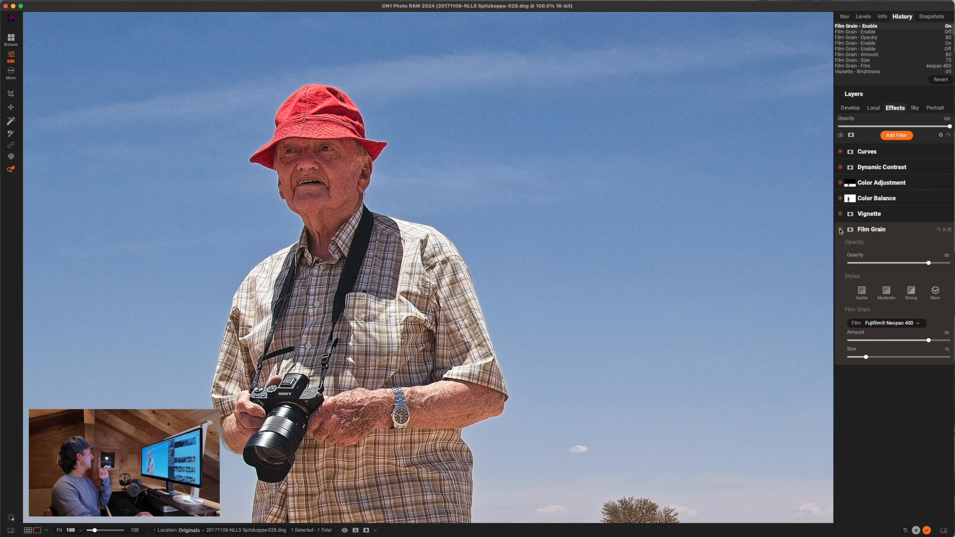
pyautogui.click(563, 288)
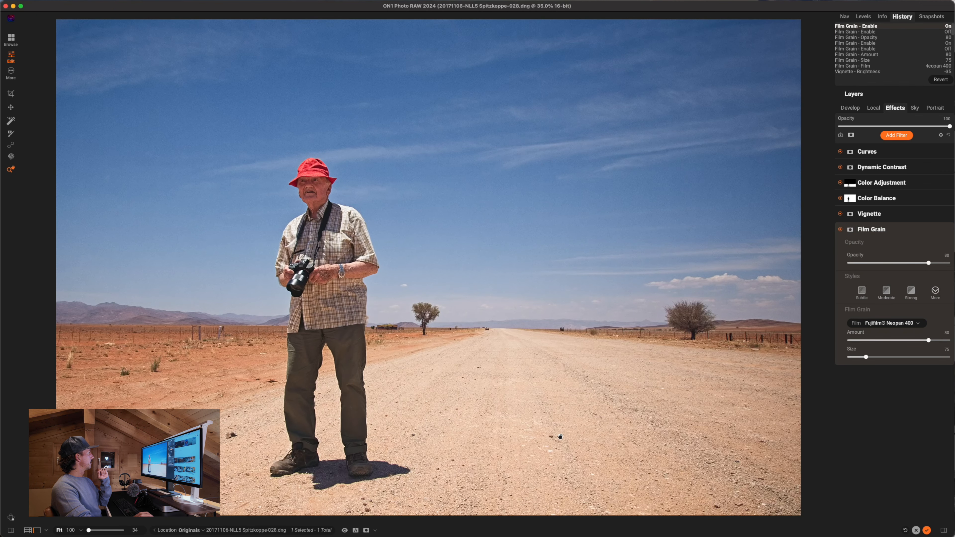
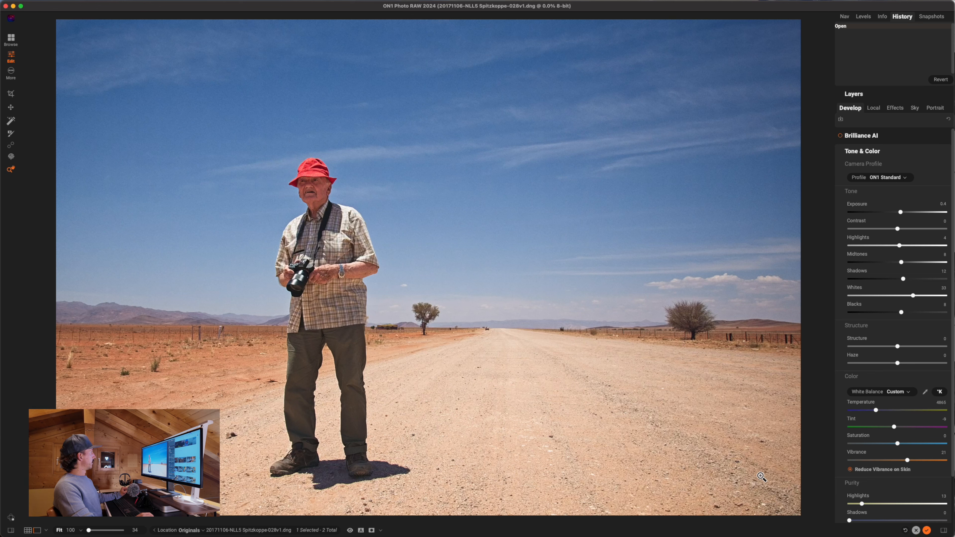
# Add a Black & White filter to the Effects of the photo's v1 version.
pyautogui.click(851, 154)
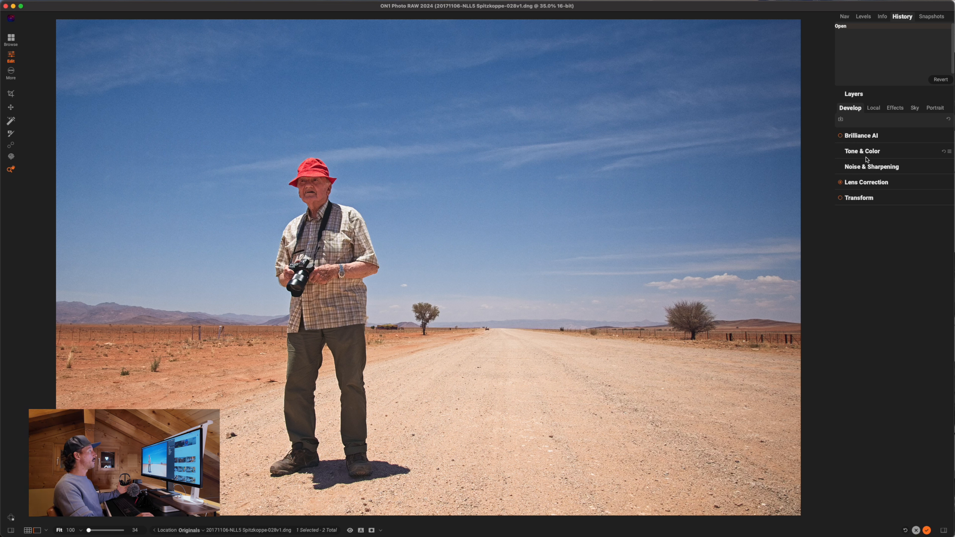
pyautogui.click(888, 109)
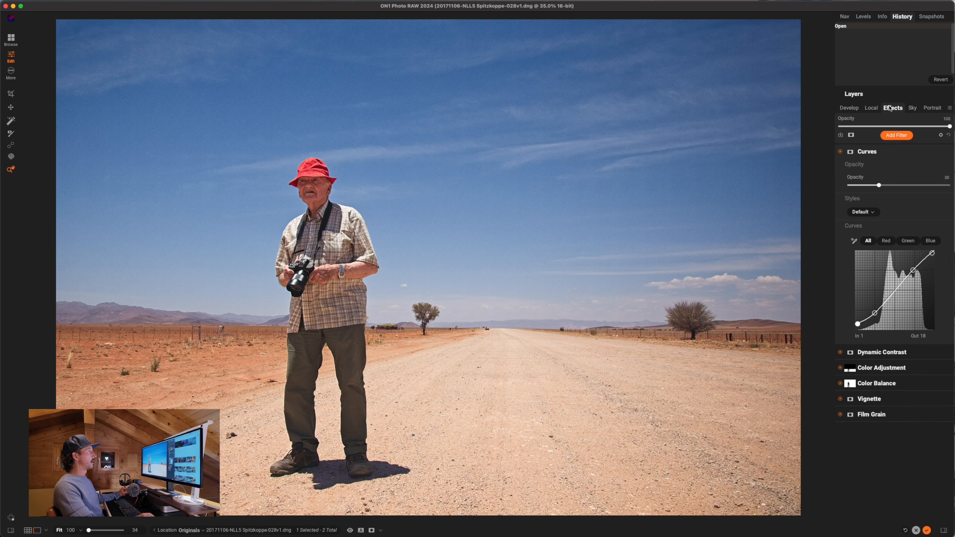
pyautogui.click(869, 155)
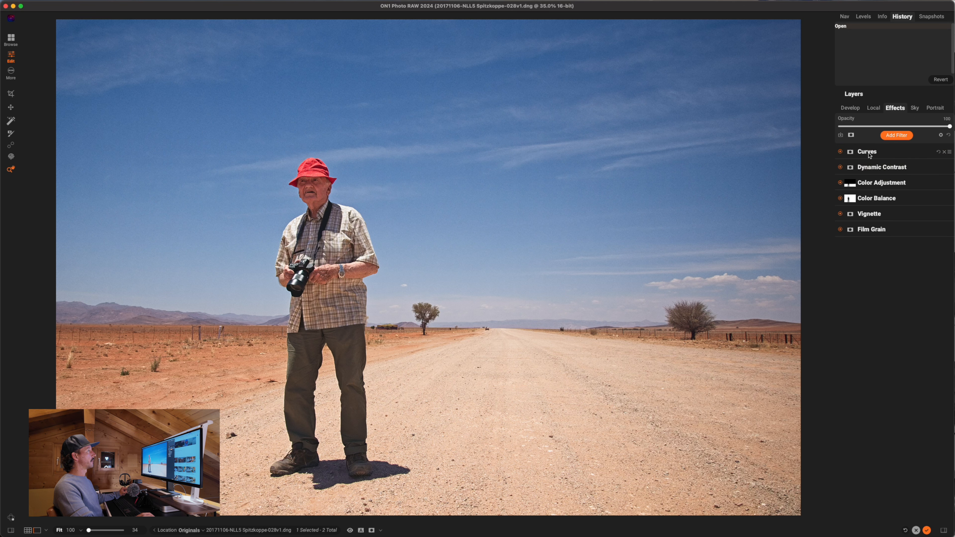
pyautogui.click(896, 136)
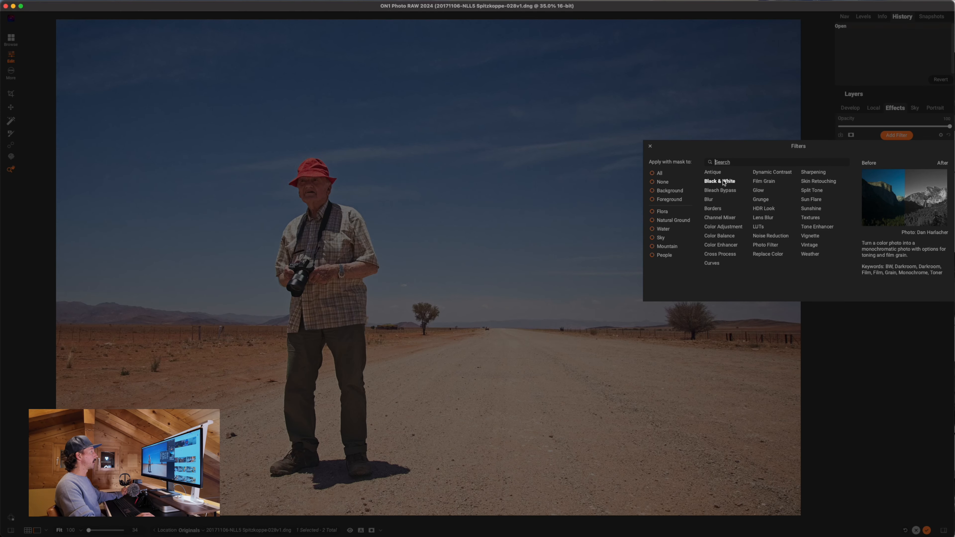
pyautogui.click(722, 181)
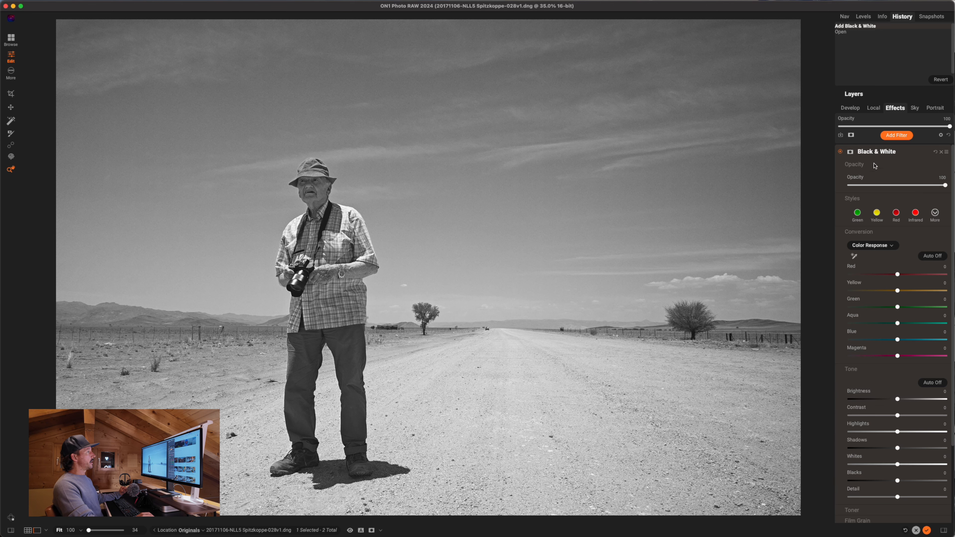
# Try the Green and Yellow styles on the Black & White filter, and apply the Red style.
pyautogui.click(857, 214)
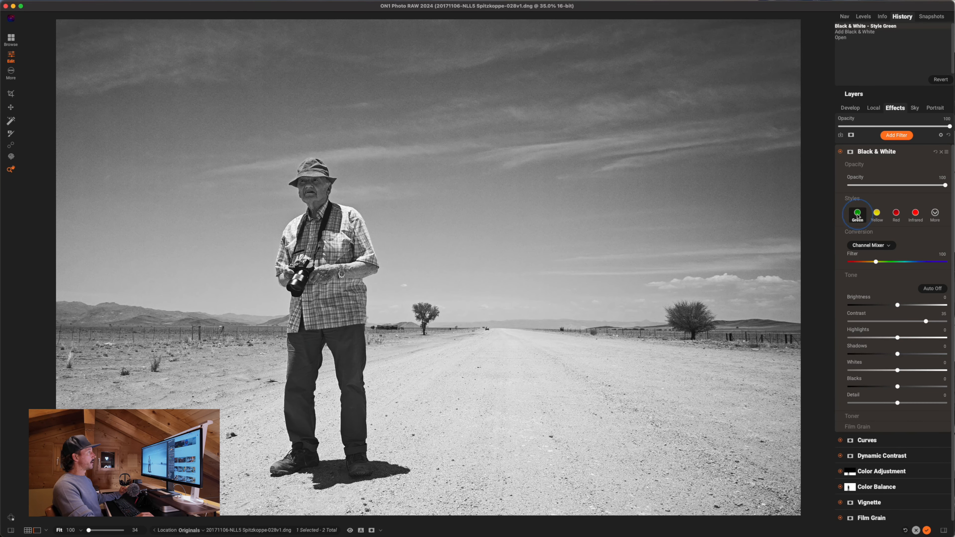
pyautogui.click(876, 214)
pyautogui.click(897, 215)
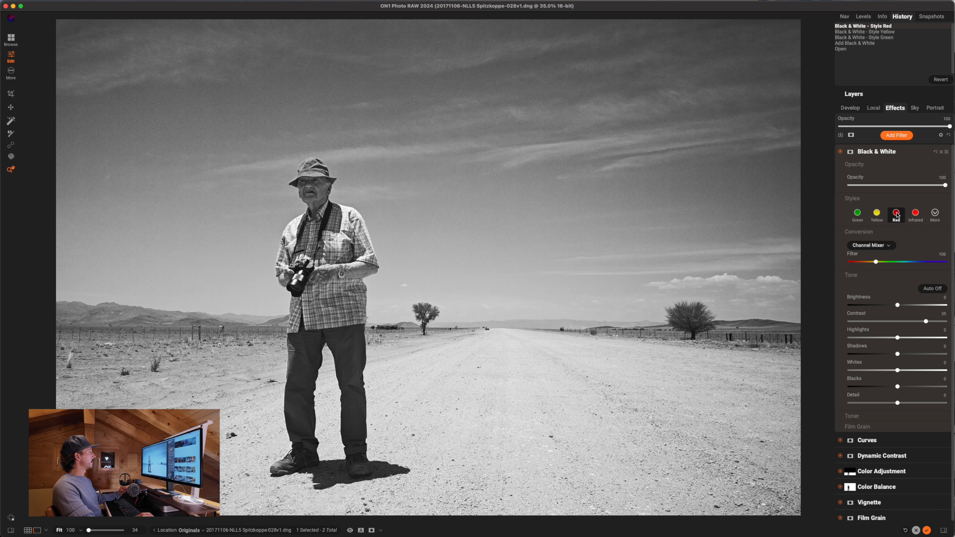
# Reset the Black & White filter and preview the additional styles without applying one.
pyautogui.click(936, 153)
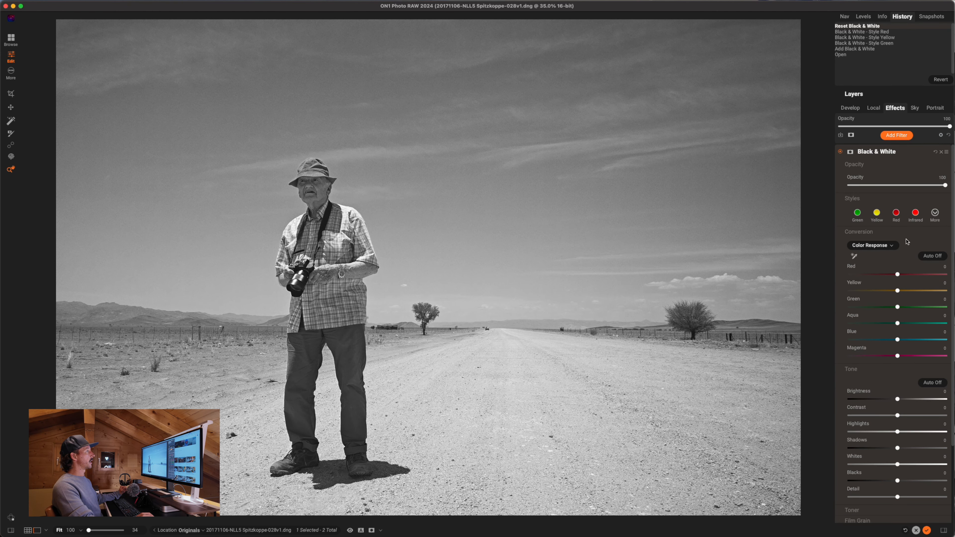
pyautogui.click(934, 213)
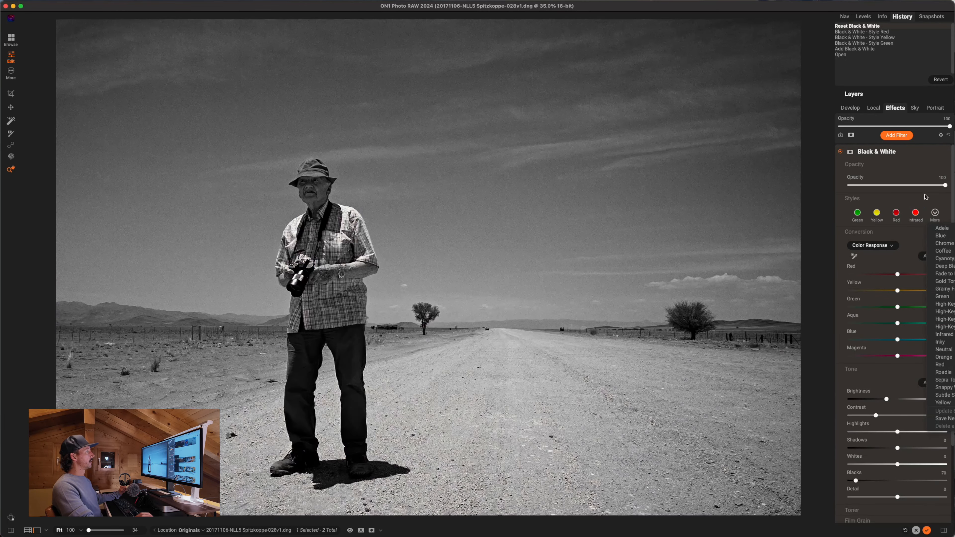
pyautogui.click(925, 197)
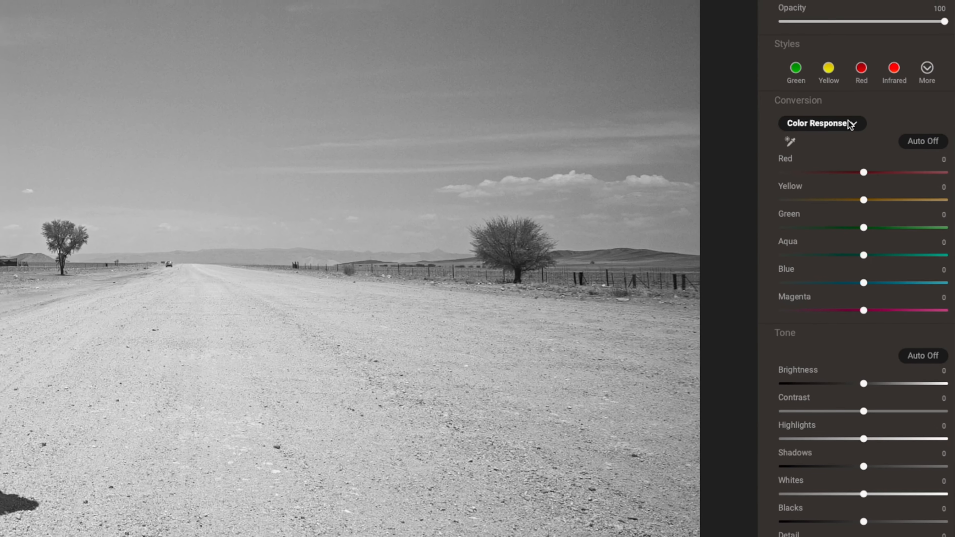
# Try the Channel Mixer conversion with Filter at 59, and reset the Black & White filter.
pyautogui.click(894, 246)
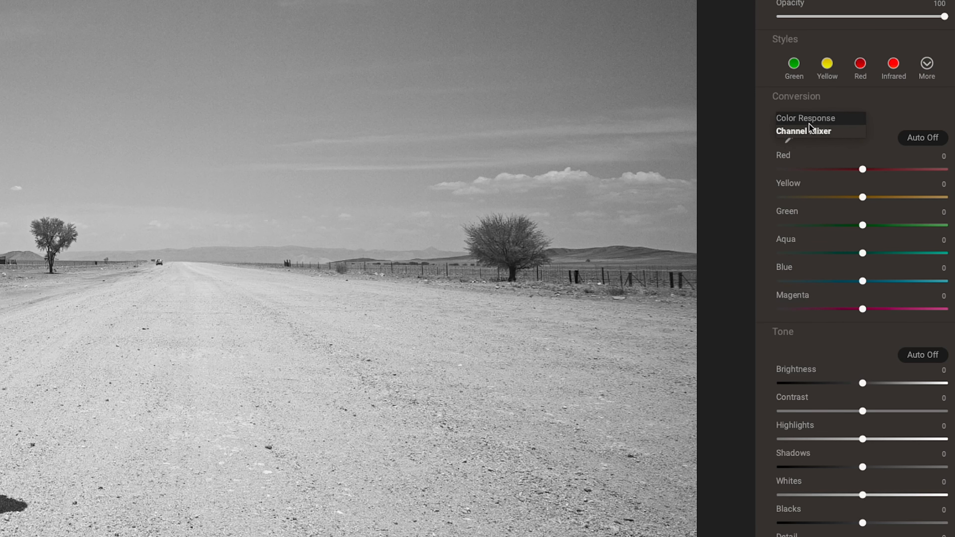
pyautogui.click(822, 129)
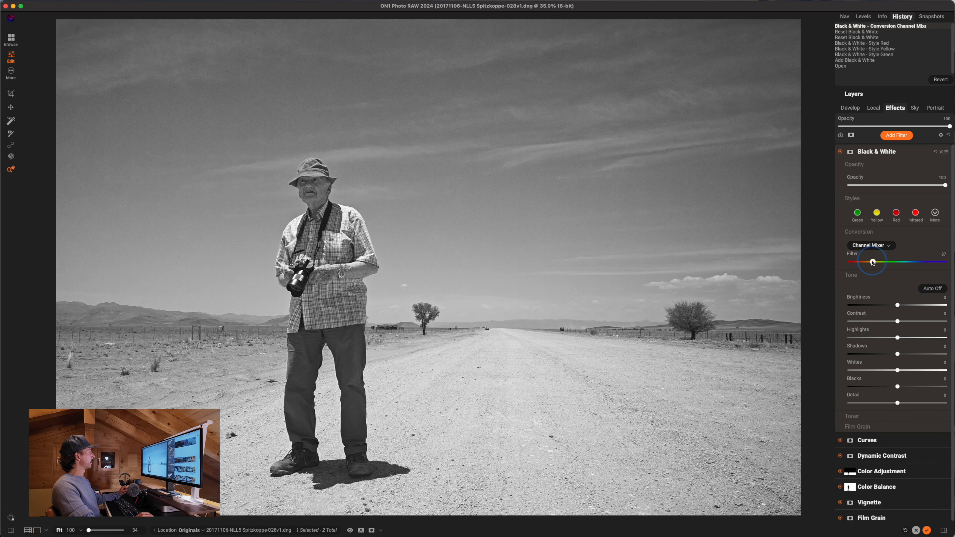
pyautogui.moveTo(816, 149); pyautogui.dragTo(811, 149)
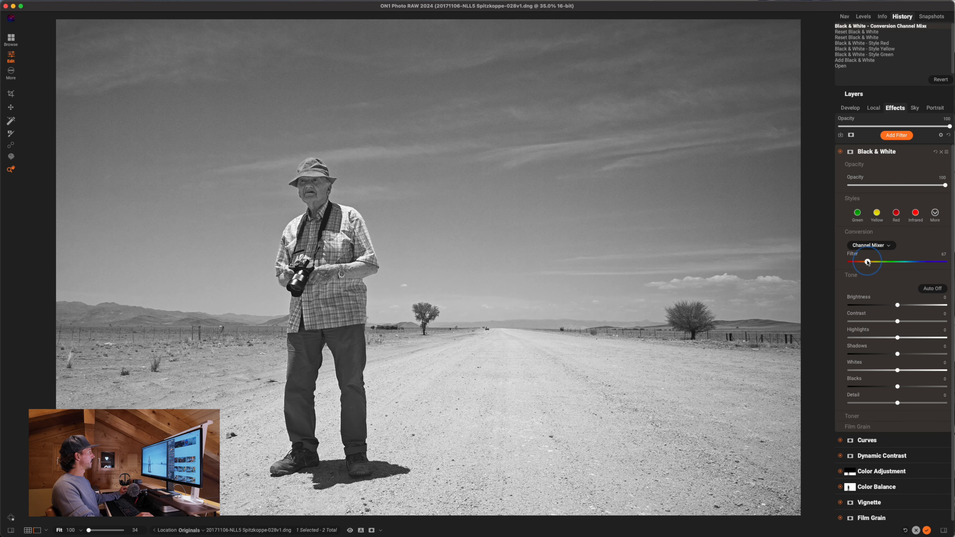
pyautogui.moveTo(868, 262)
pyautogui.mouseDown()
pyautogui.moveTo(917, 263)
pyautogui.moveTo(865, 262)
pyautogui.mouseUp()
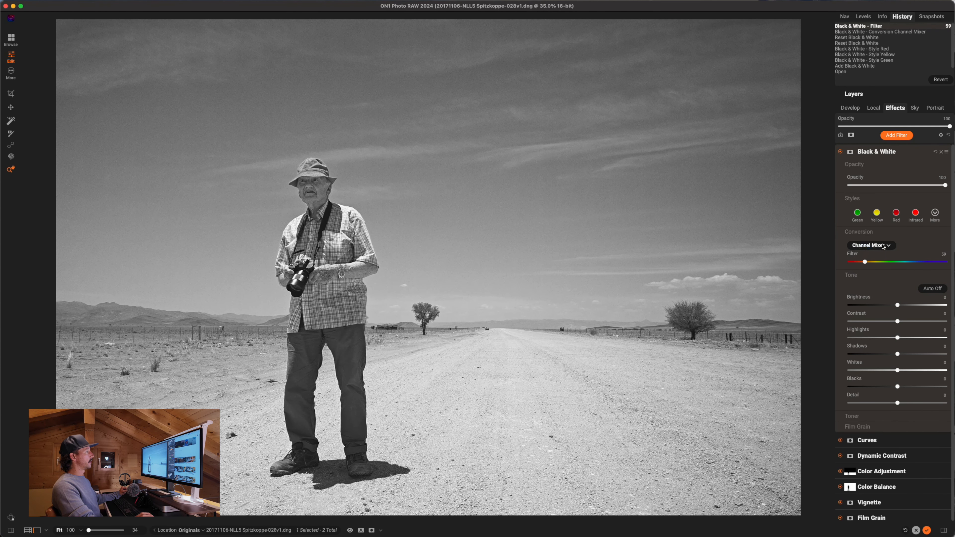
pyautogui.click(936, 152)
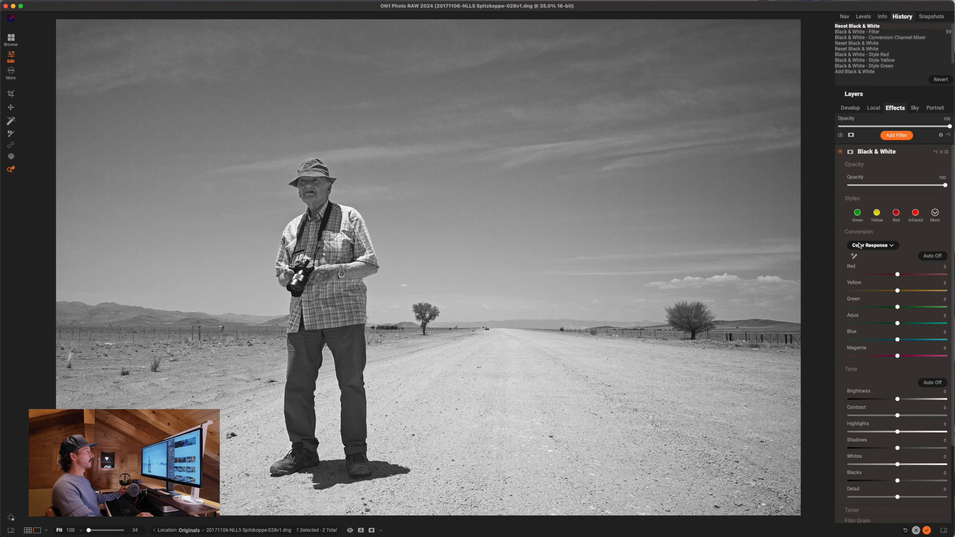
# Set the Black & White Color Response to Red 12, Yellow -15, Aqua -7 and Blue -28, with Green and Magenta at 0.
pyautogui.click(866, 245)
pyautogui.click(873, 246)
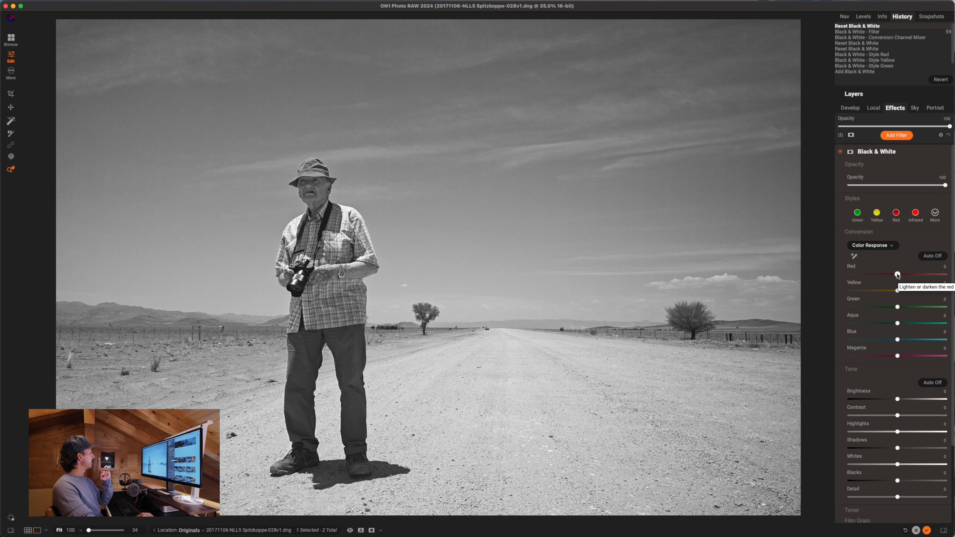
pyautogui.moveTo(897, 274); pyautogui.dragTo(871, 339)
pyautogui.doubleClick(899, 308)
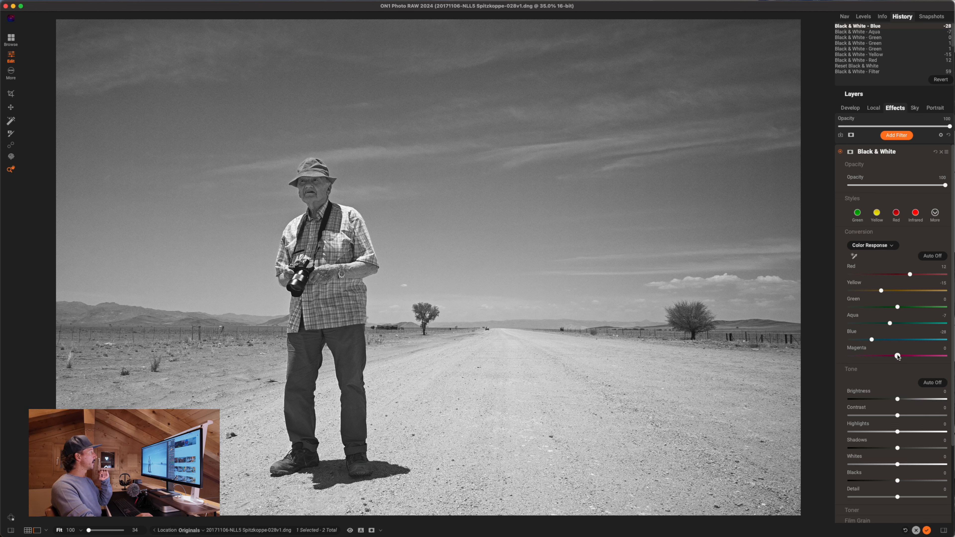
pyautogui.moveTo(897, 356); pyautogui.dragTo(900, 357)
pyautogui.doubleClick(900, 356)
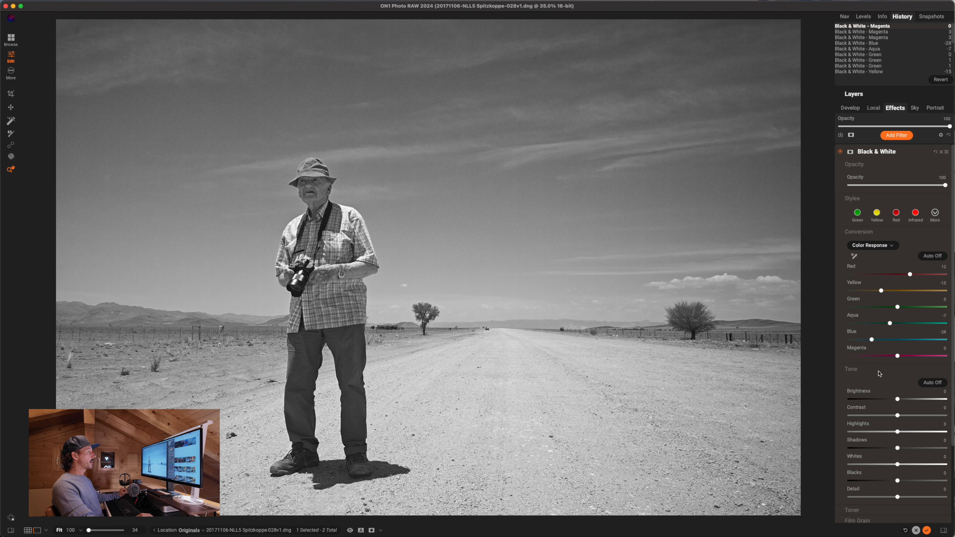
# Raise the Black & White filter's Brightness to 4 and check the histogram for highlight clipping.
pyautogui.scroll(-5, 890, 350)
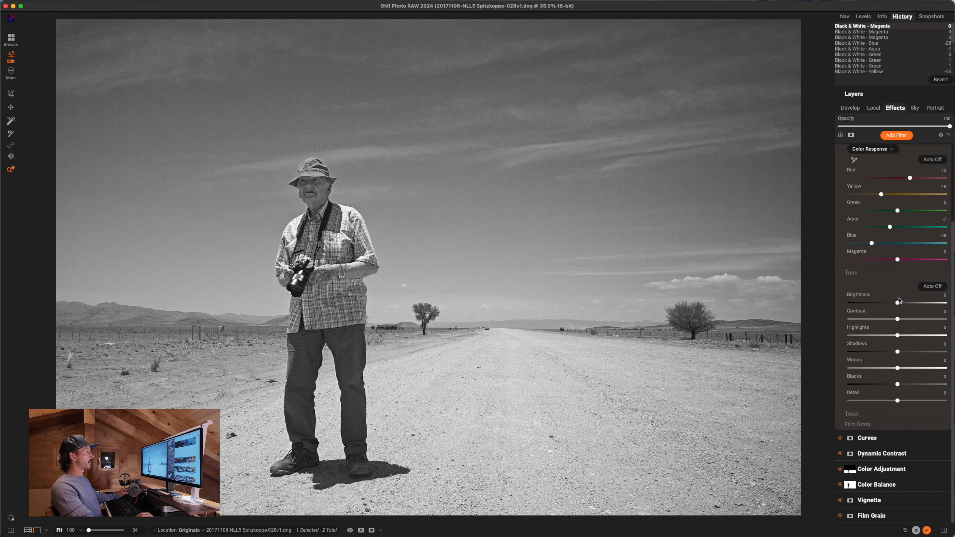
pyautogui.moveTo(898, 303); pyautogui.dragTo(900, 304)
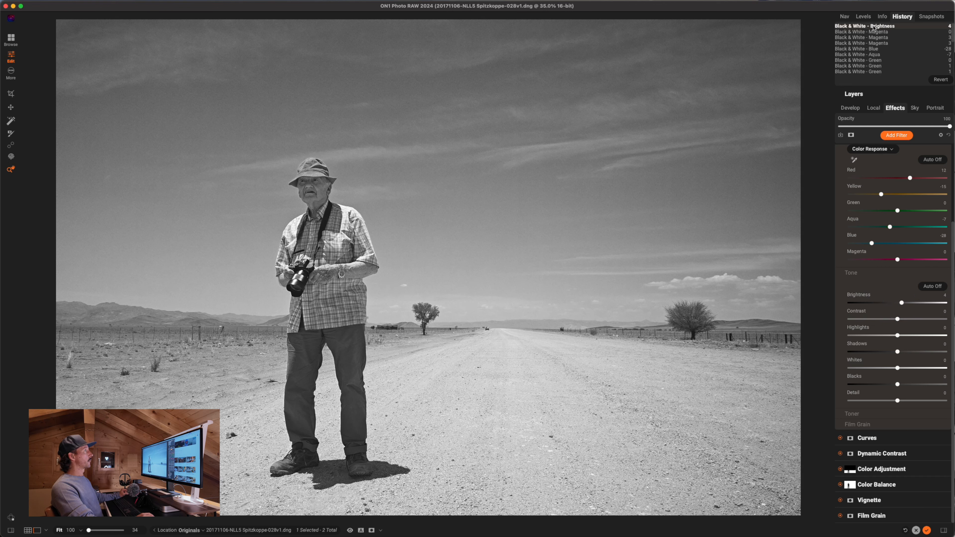
pyautogui.click(864, 17)
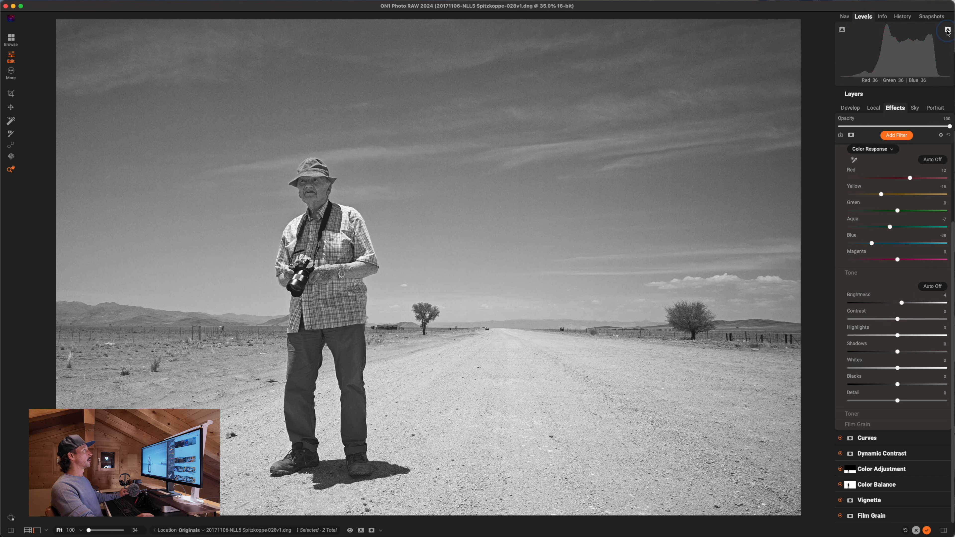
pyautogui.click(948, 30)
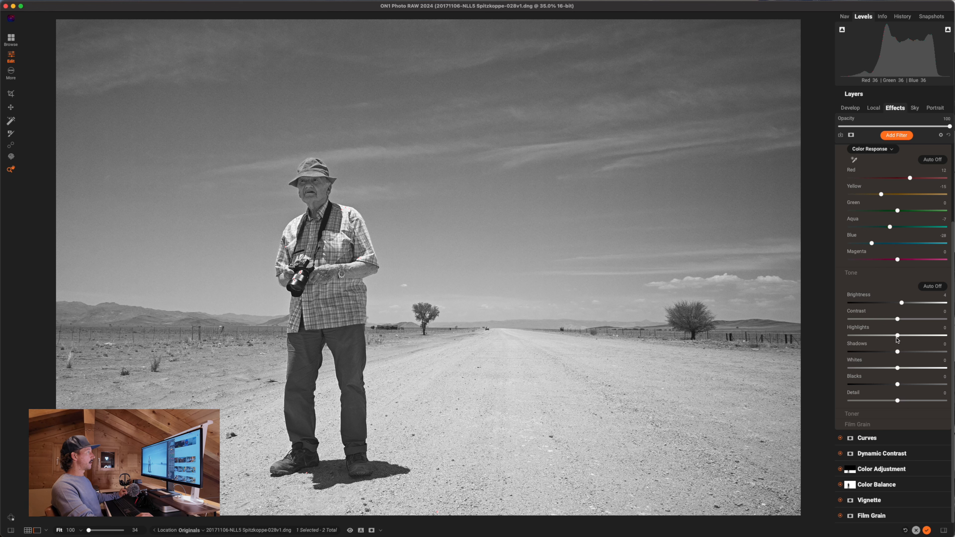
# Set the Black & White filter's Highlights to 1, Whites to 6 and Blacks to -8, and recheck highlight clipping.
pyautogui.click(898, 339)
pyautogui.moveTo(896, 370); pyautogui.dragTo(901, 369)
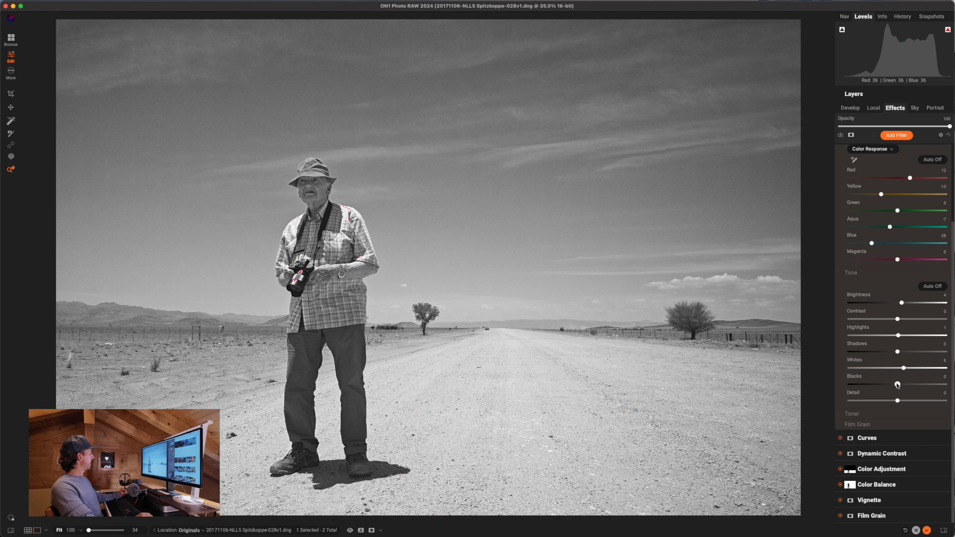
pyautogui.moveTo(896, 385); pyautogui.dragTo(889, 388)
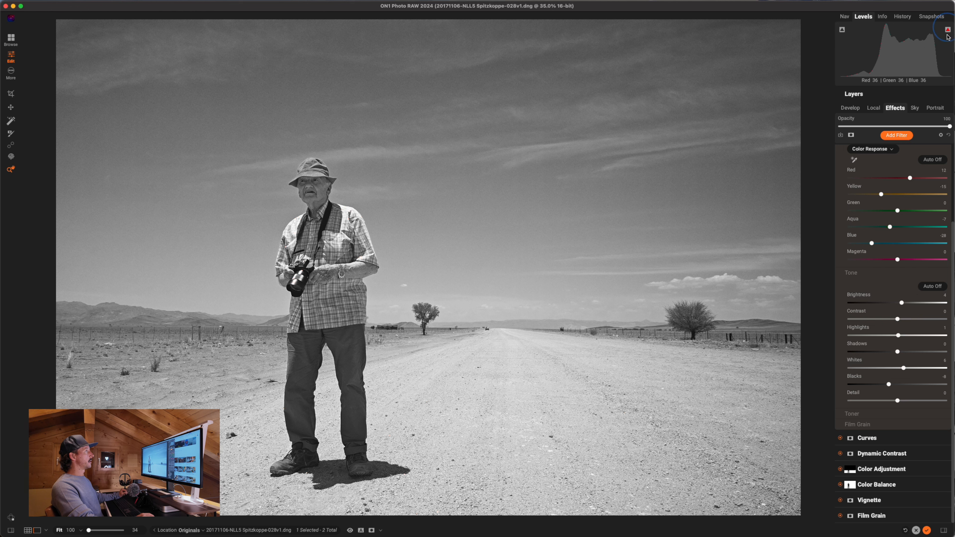
pyautogui.click(948, 30)
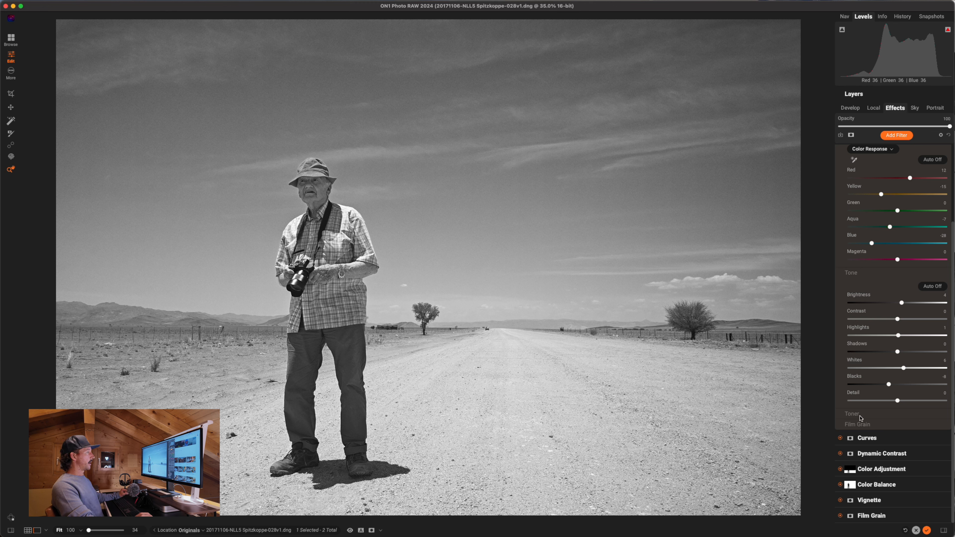
# Review the Toner types available in the Black & White filter, leaving the type at None.
pyautogui.click(858, 414)
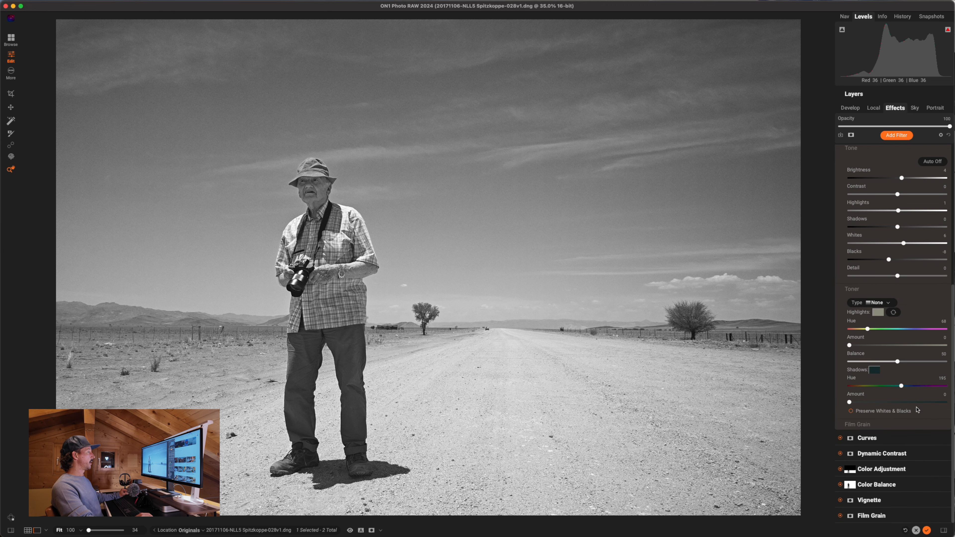
pyautogui.click(886, 303)
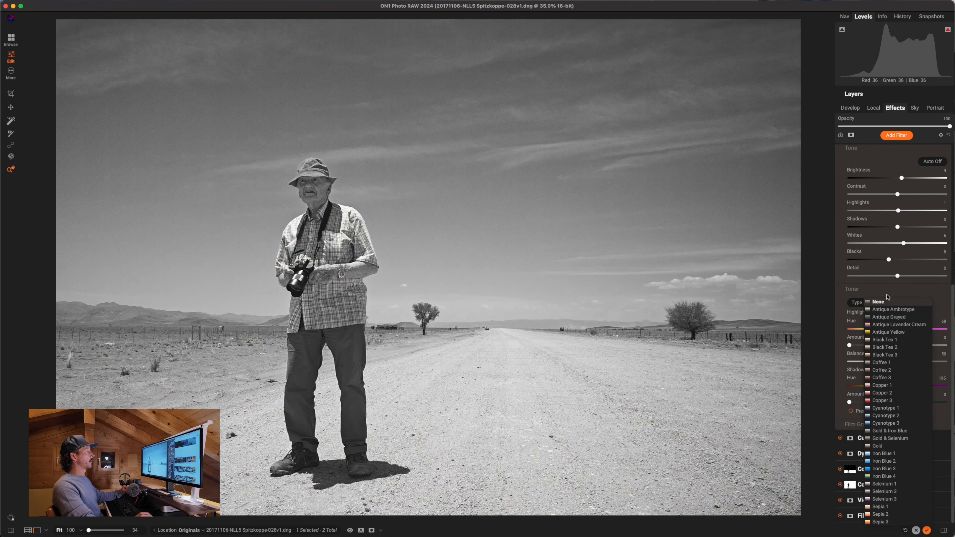
pyautogui.click(869, 301)
pyautogui.click(864, 293)
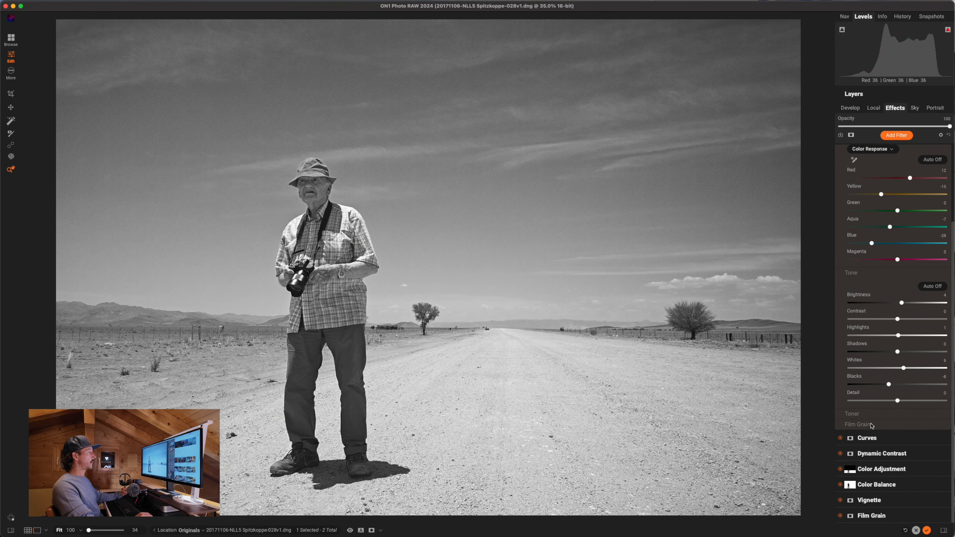
# Examine the Black & White filter's Film Grain options with the photo at 100% zoom, and collapse the filter.
pyautogui.click(858, 424)
pyautogui.click(372, 213)
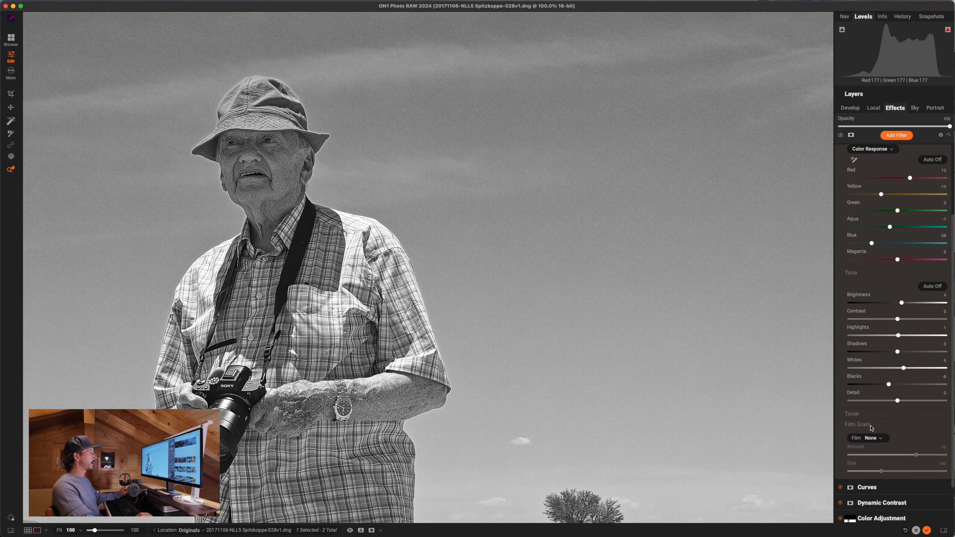
pyautogui.click(870, 426)
pyautogui.scroll(3, 876, 360)
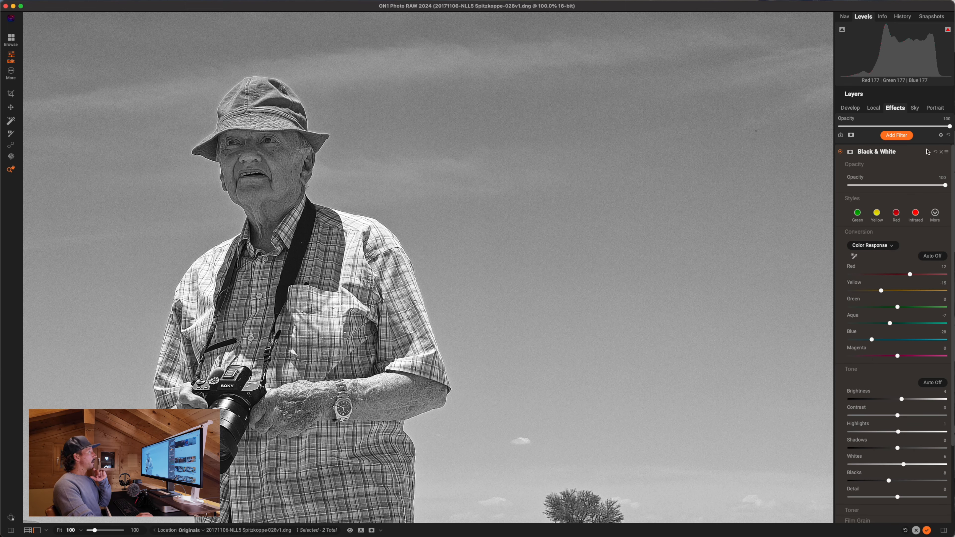
pyautogui.click(894, 152)
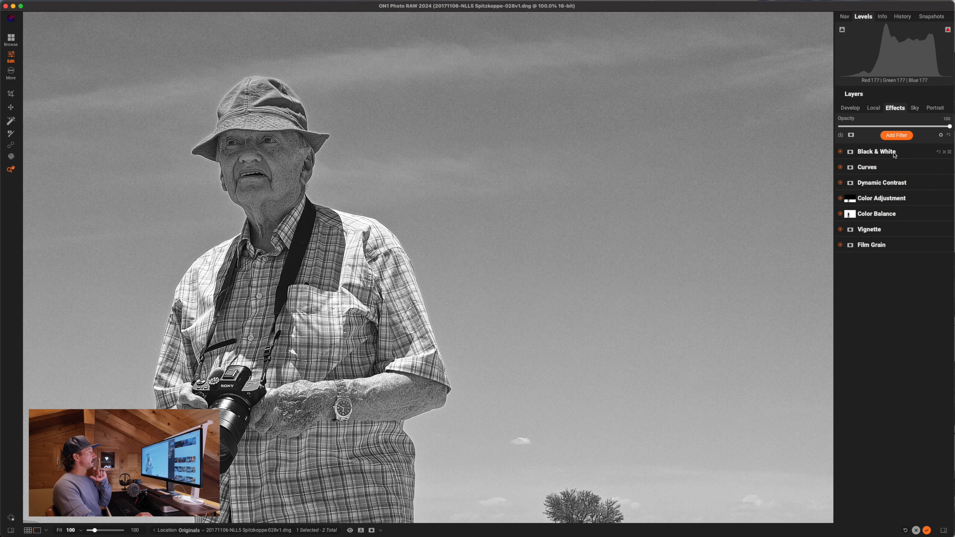
pyautogui.click(788, 192)
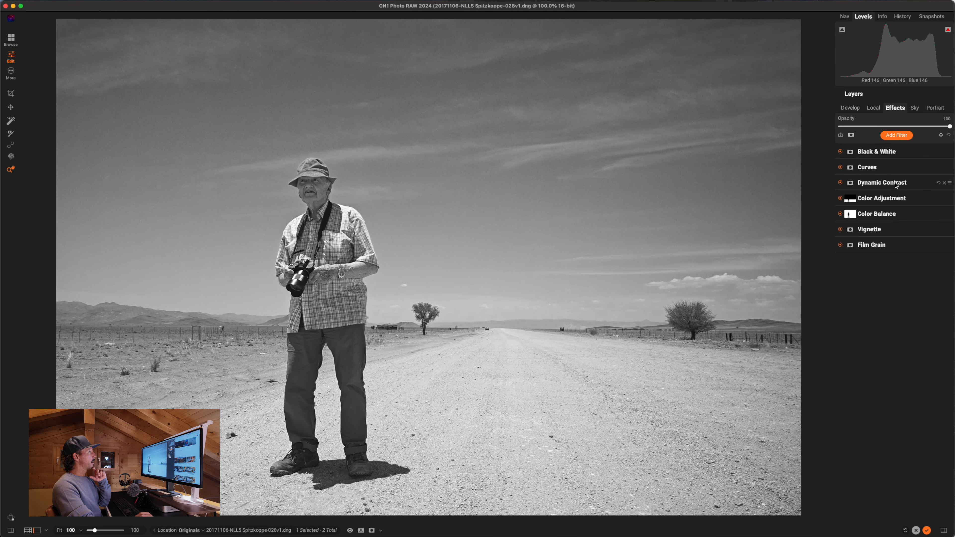
# Deepen the Curves filter's S-curve by lowering the black point and moving the shadow point to 65/43 and the highlight point to 177/199.
pyautogui.click(867, 168)
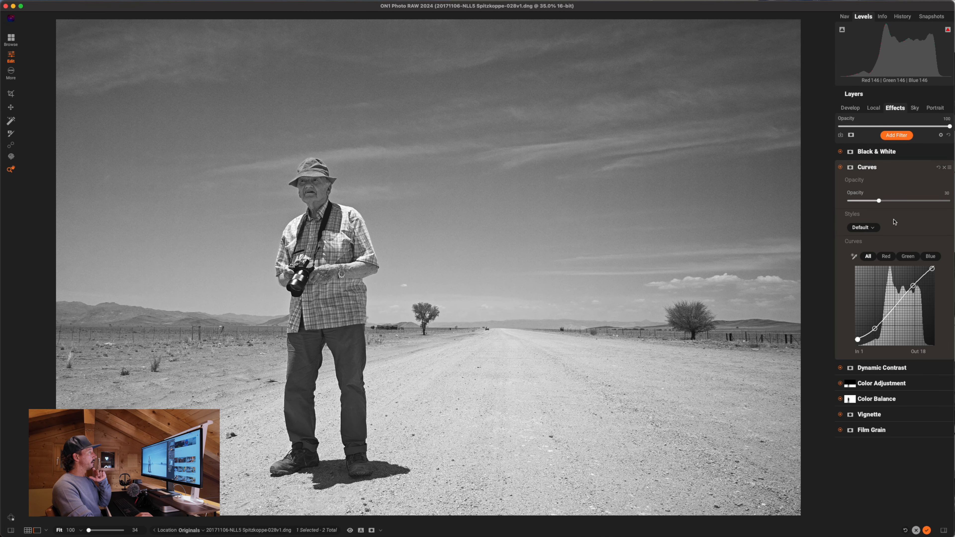
pyautogui.click(858, 339)
pyautogui.moveTo(857, 340); pyautogui.dragTo(858, 344)
pyautogui.press('super+z')
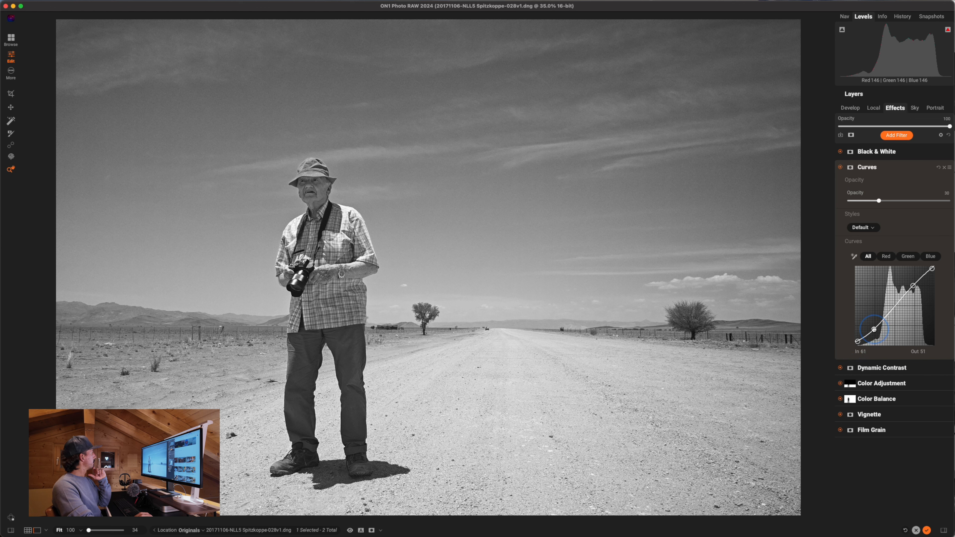
pyautogui.moveTo(874, 328); pyautogui.dragTo(875, 332)
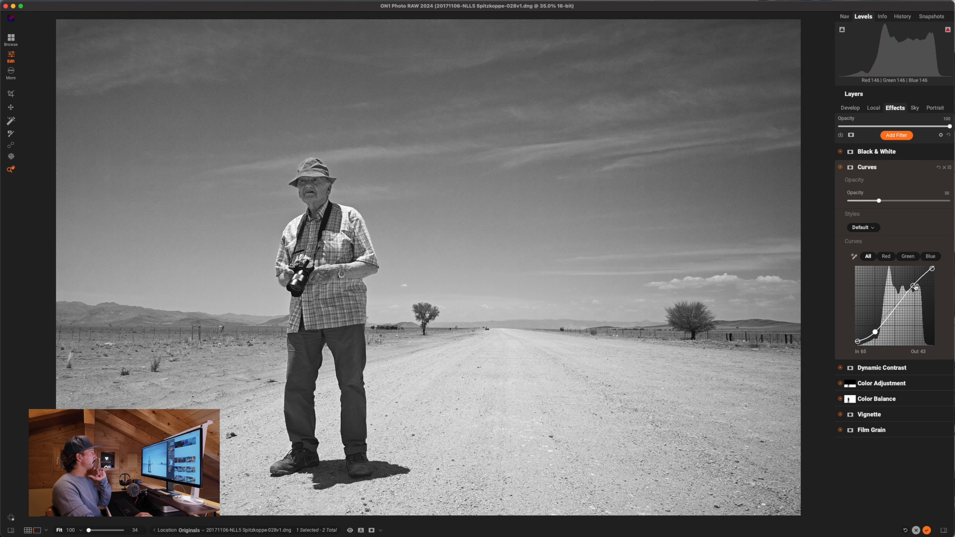
pyautogui.moveTo(914, 286); pyautogui.dragTo(910, 283)
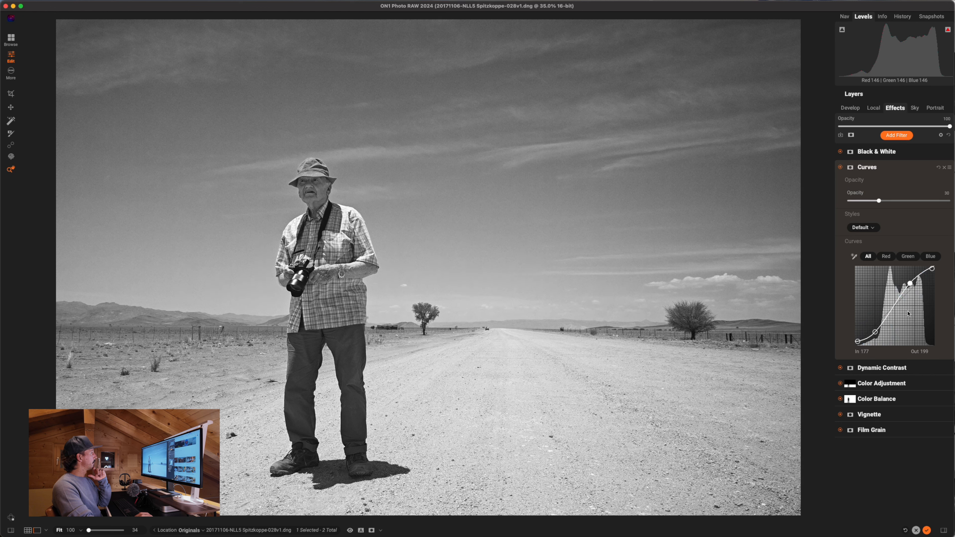
# Compare the photo before and after the curve changes using the edit history, keep the latest state, and collapse Curves.
pyautogui.click(903, 17)
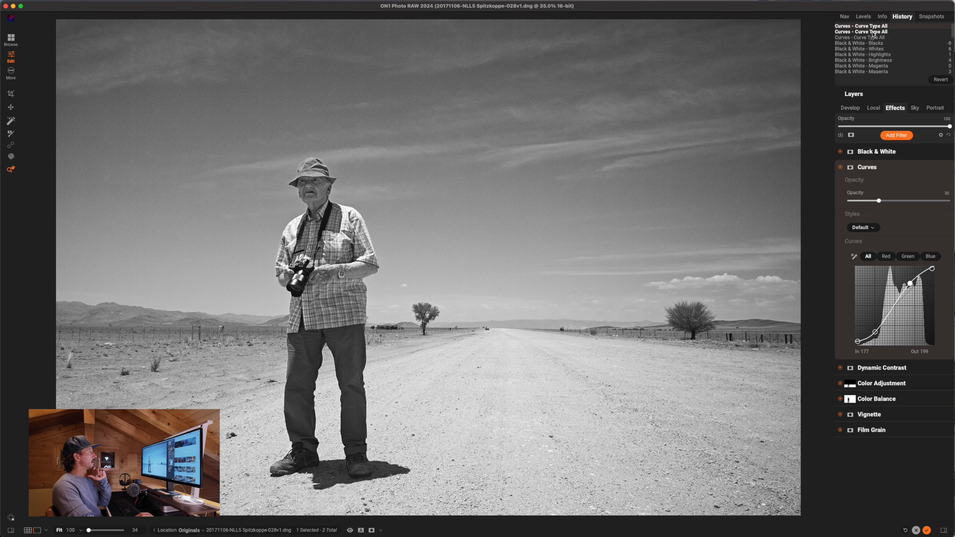
pyautogui.click(868, 43)
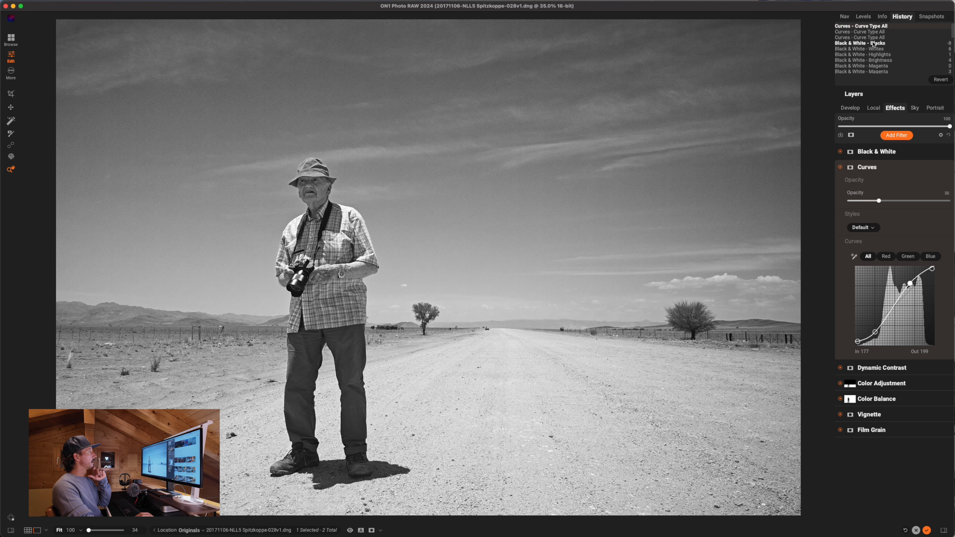
pyautogui.click(871, 26)
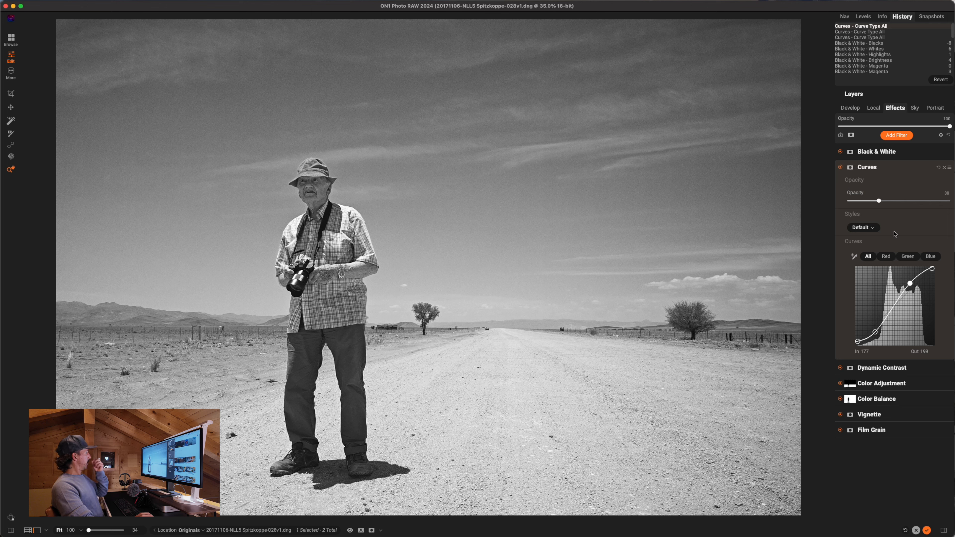
pyautogui.click(899, 168)
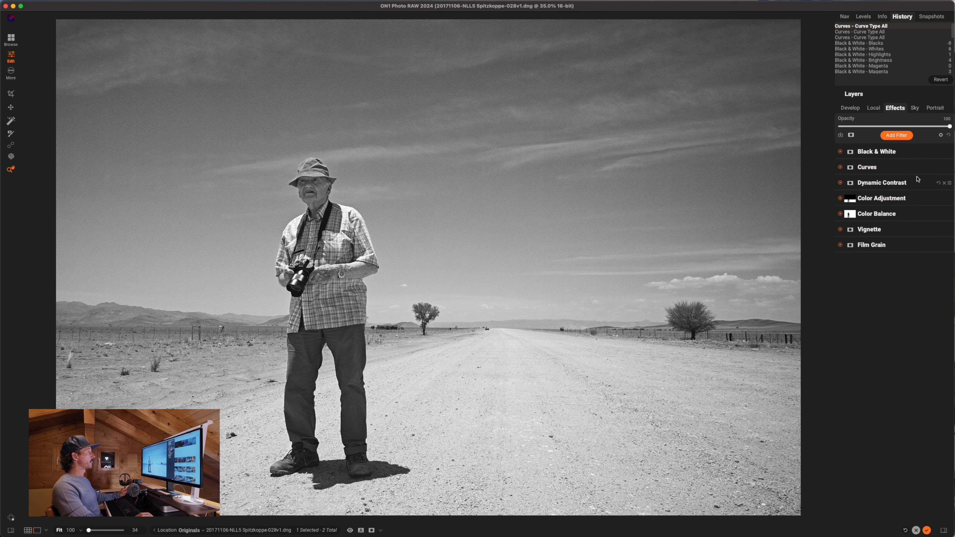
# Add a second local adjustment to the black-and-white photo.
pyautogui.click(872, 108)
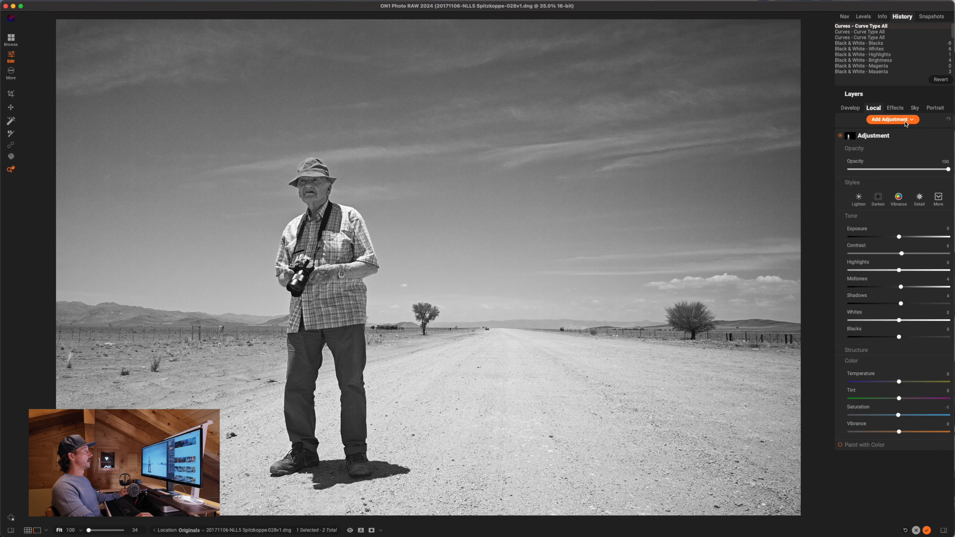
pyautogui.click(906, 120)
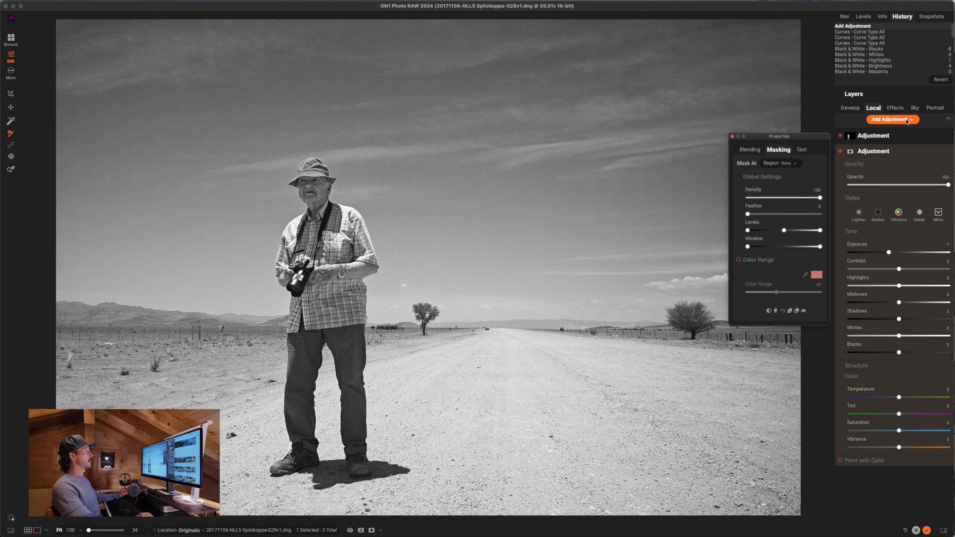
# Mask the new local adjustment to the sky with the Mask AI Sky region, and close the mask properties.
pyautogui.click(796, 163)
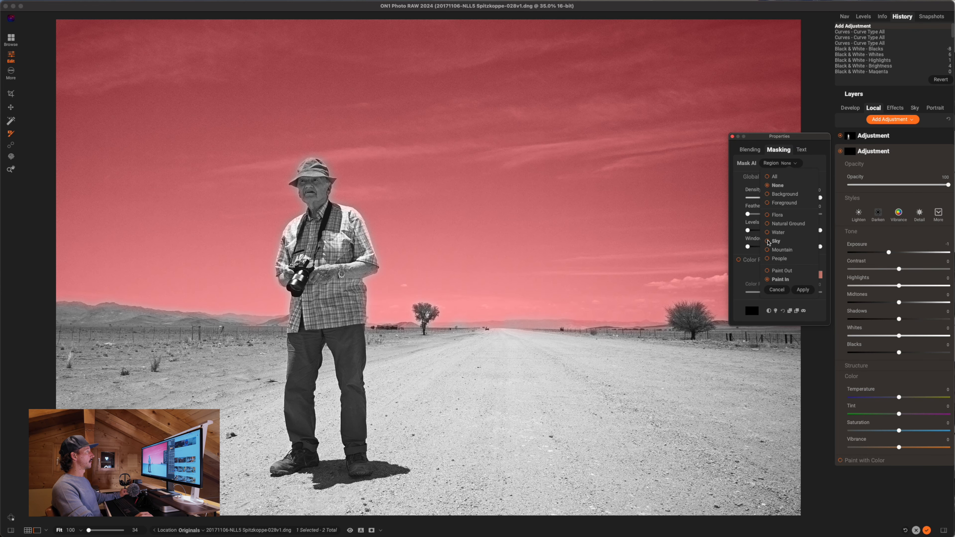
pyautogui.click(768, 241)
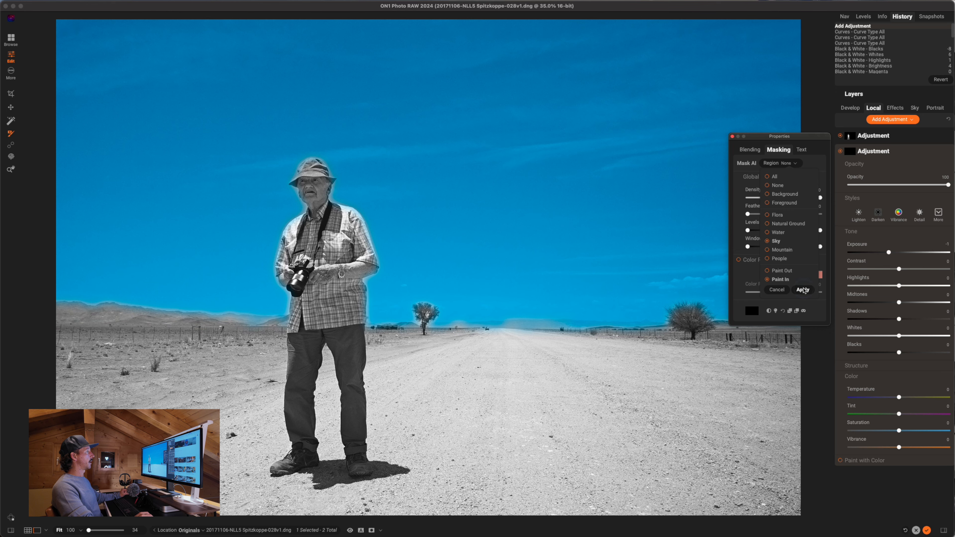
pyautogui.click(803, 290)
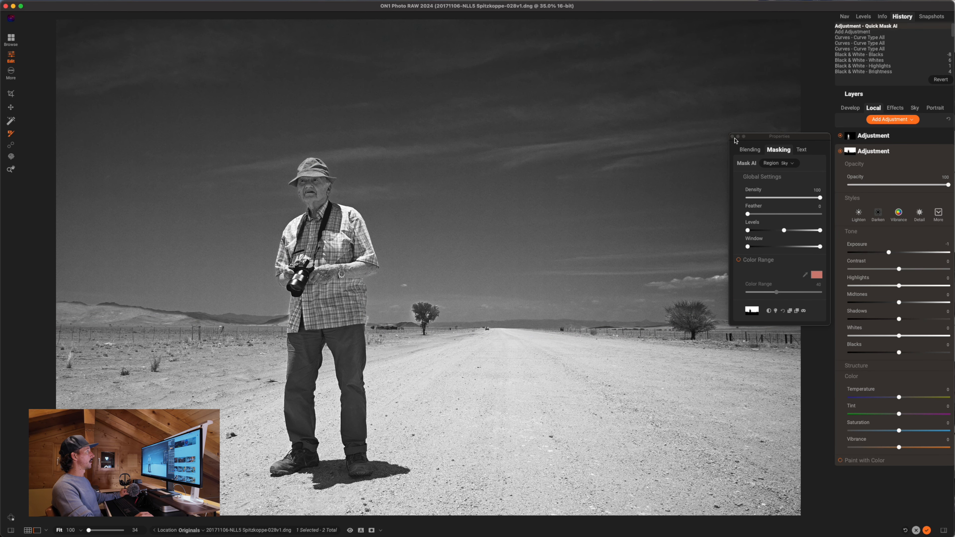
pyautogui.click(732, 136)
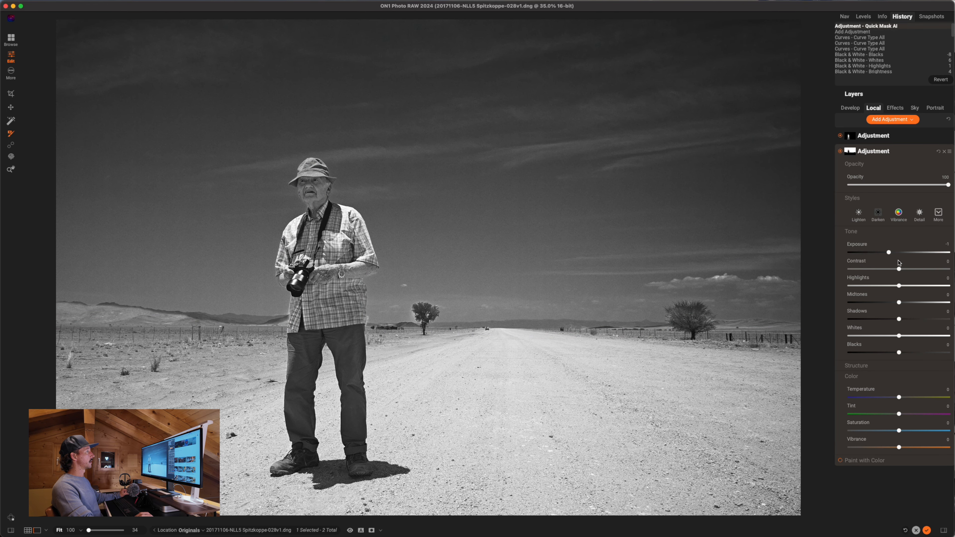
# Set the sky adjustment's midtones to -18, contrast to 8 and exposure to -0.05, and collapse the adjustment.
pyautogui.moveTo(890, 256); pyautogui.dragTo(890, 252)
pyautogui.doubleClick(890, 252)
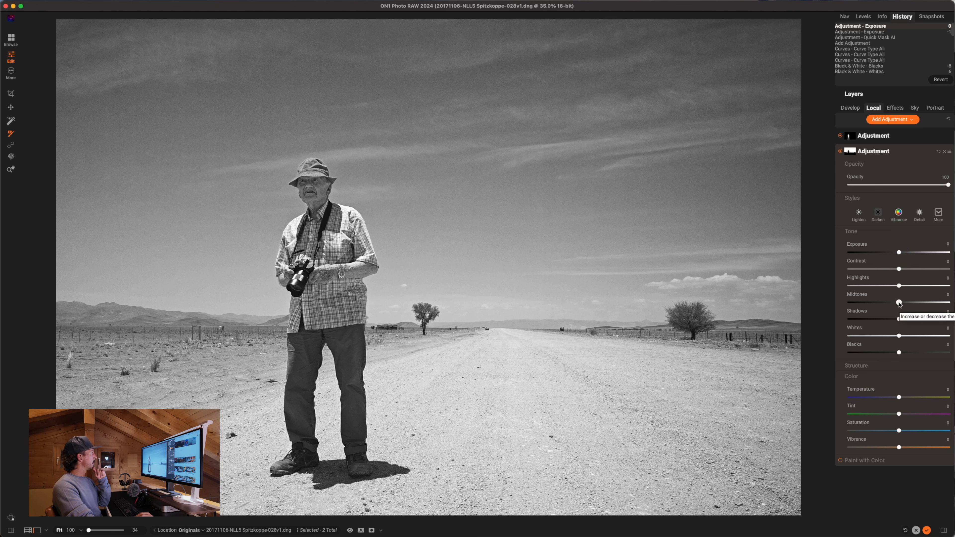
pyautogui.moveTo(898, 302); pyautogui.dragTo(889, 303)
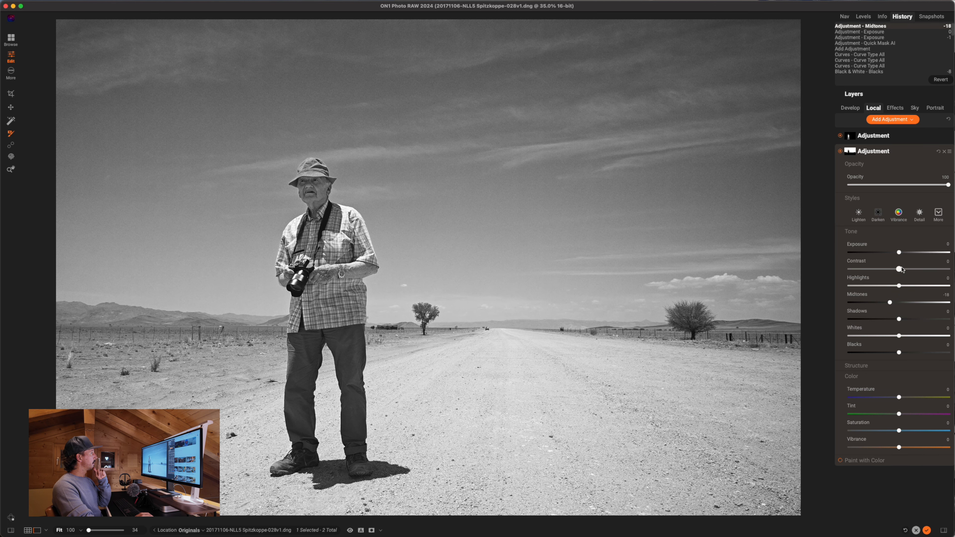
pyautogui.moveTo(900, 272); pyautogui.dragTo(898, 254)
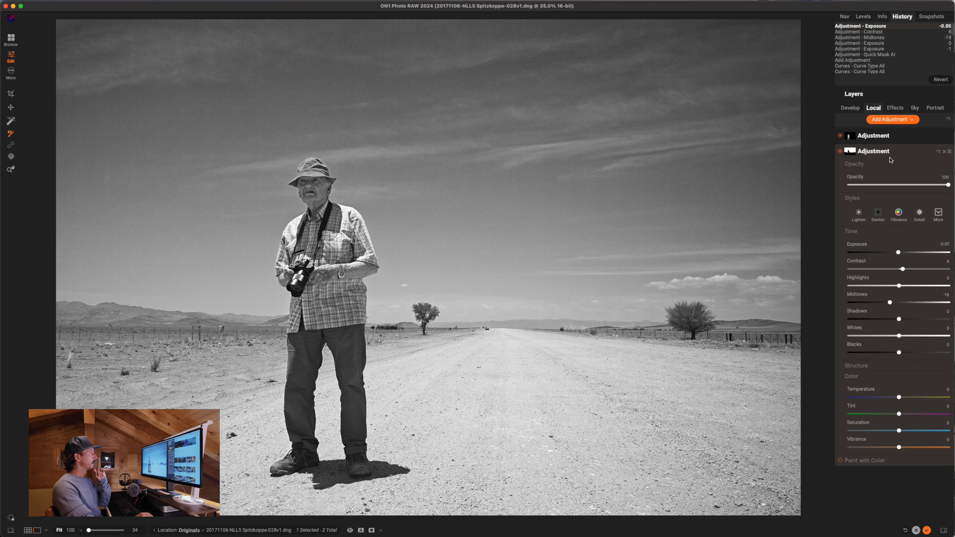
pyautogui.click(881, 153)
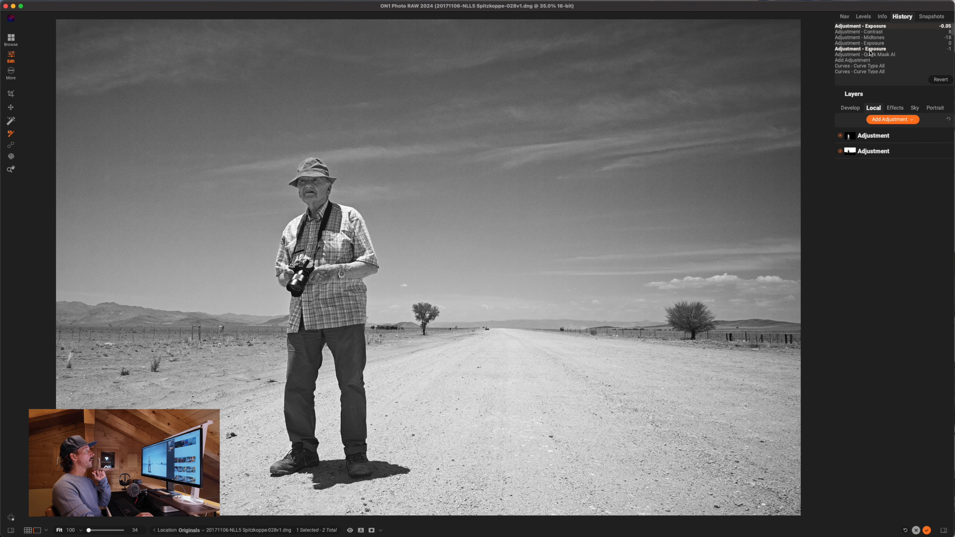
# Compare the current photo with the Add Black & White state in the edit history, and return to the latest state.
pyautogui.scroll(-15, 871, 52)
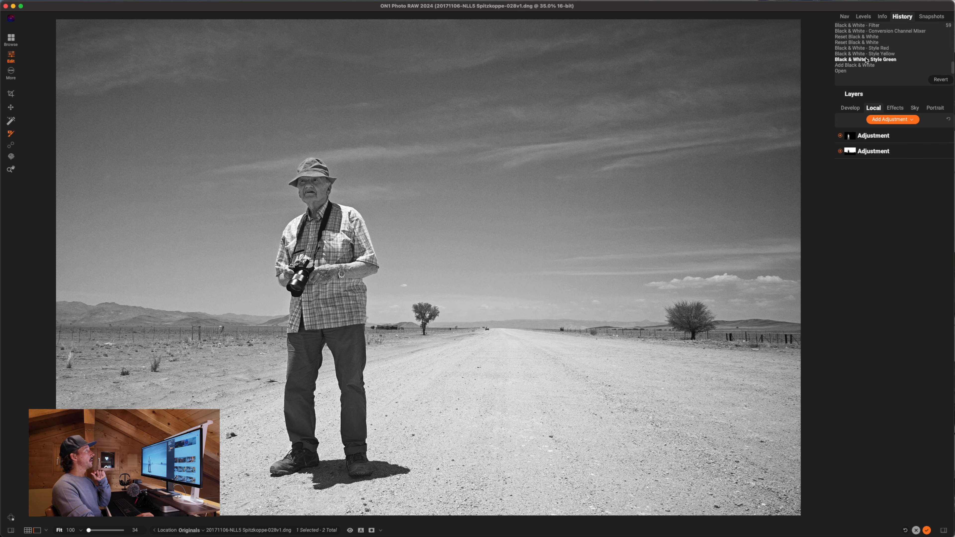
pyautogui.click(872, 65)
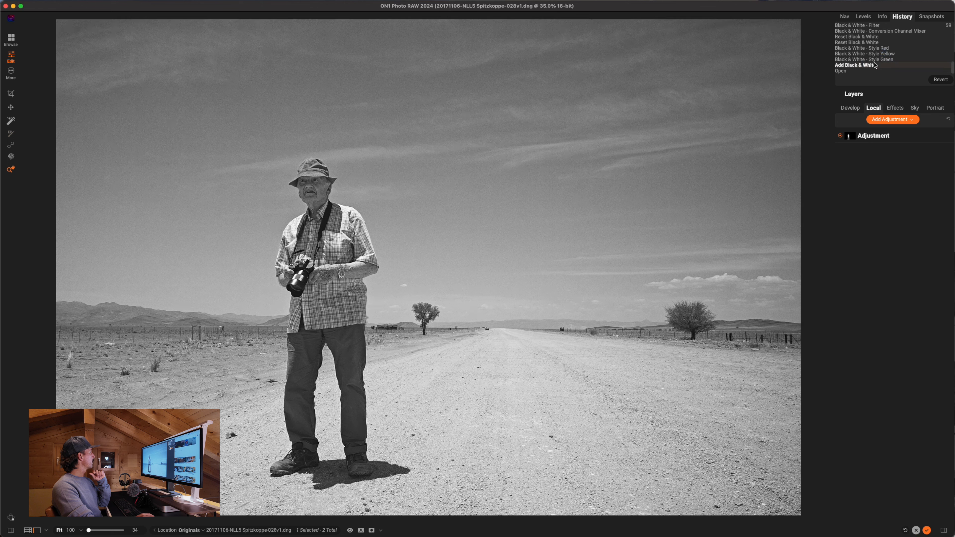
pyautogui.scroll(15, 872, 56)
pyautogui.click(871, 32)
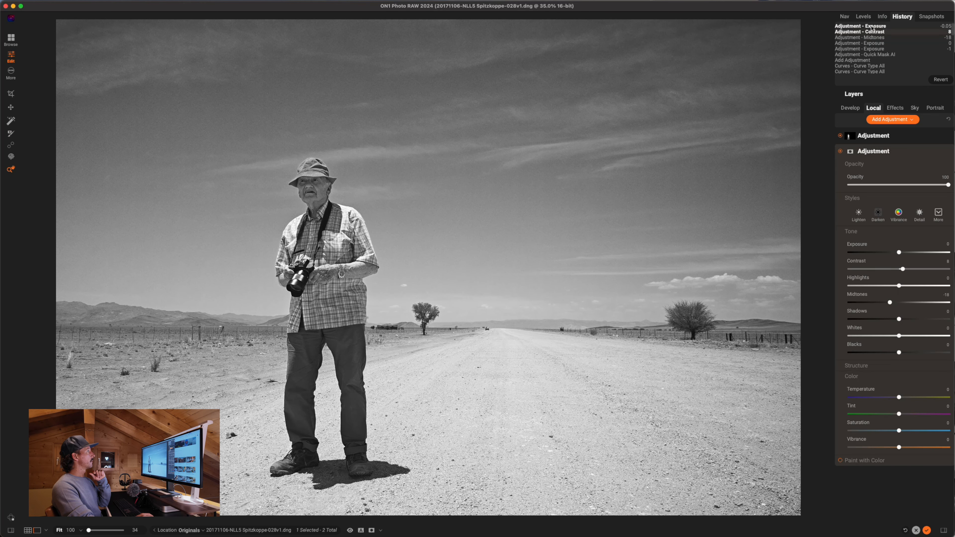
pyautogui.click(871, 26)
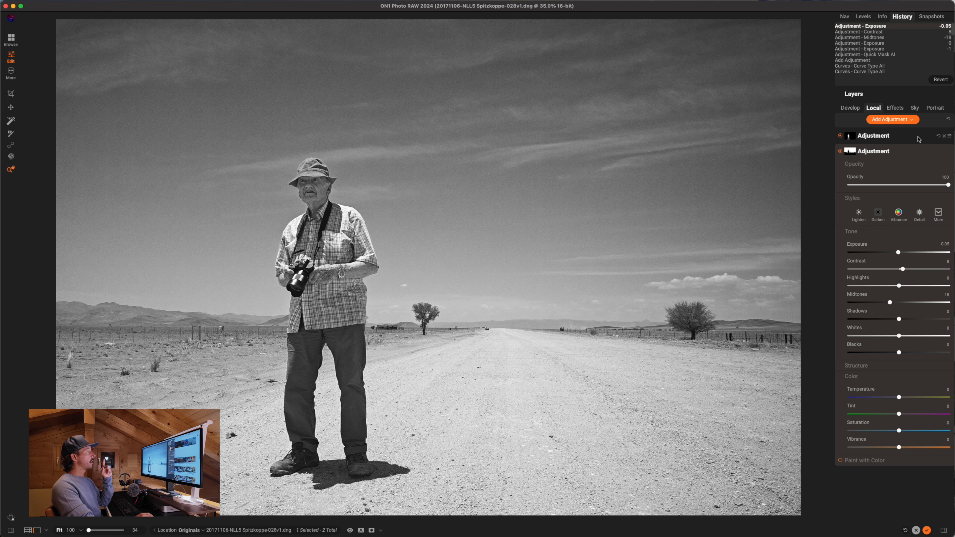
# Set the Vignette filter's brightness to -51 and size to 42, and check its effect by switching it off and on.
pyautogui.click(888, 109)
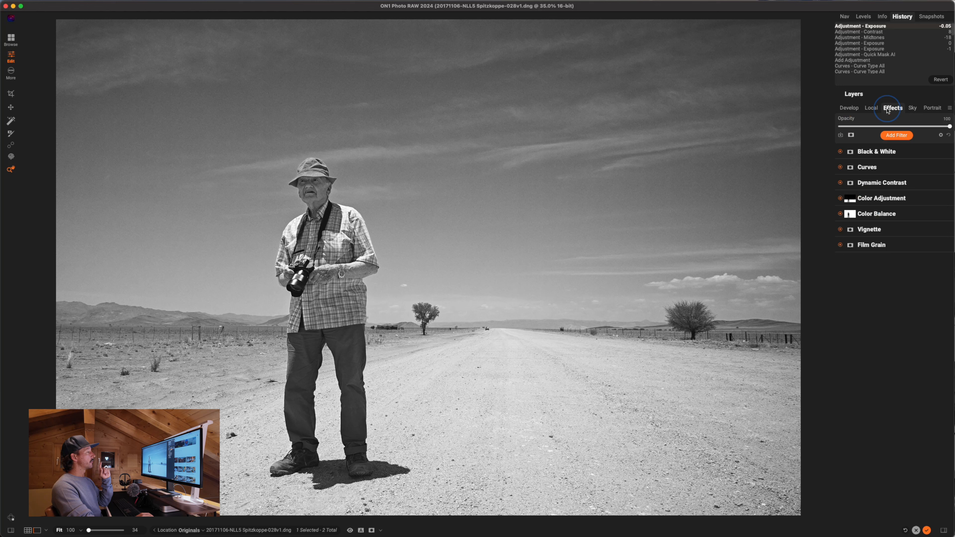
pyautogui.click(872, 230)
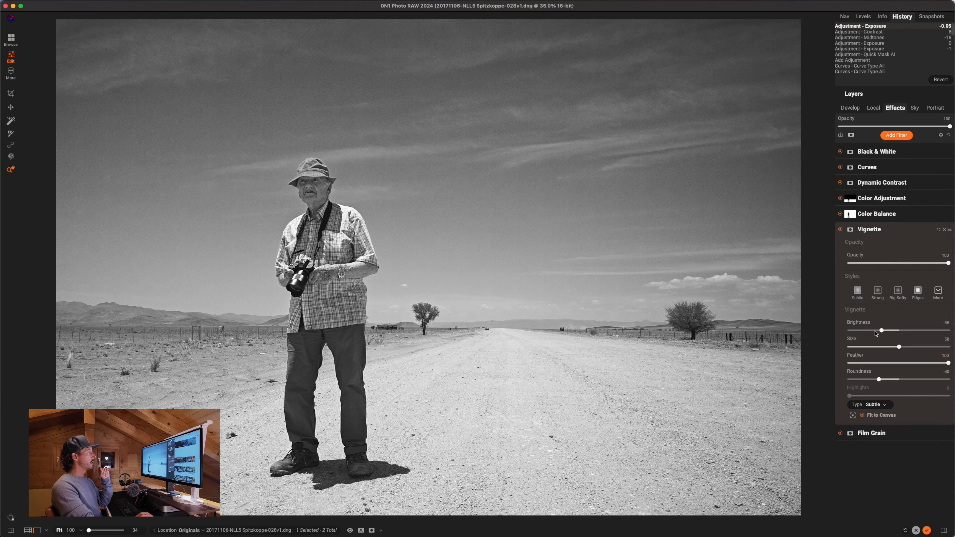
pyautogui.click(882, 331)
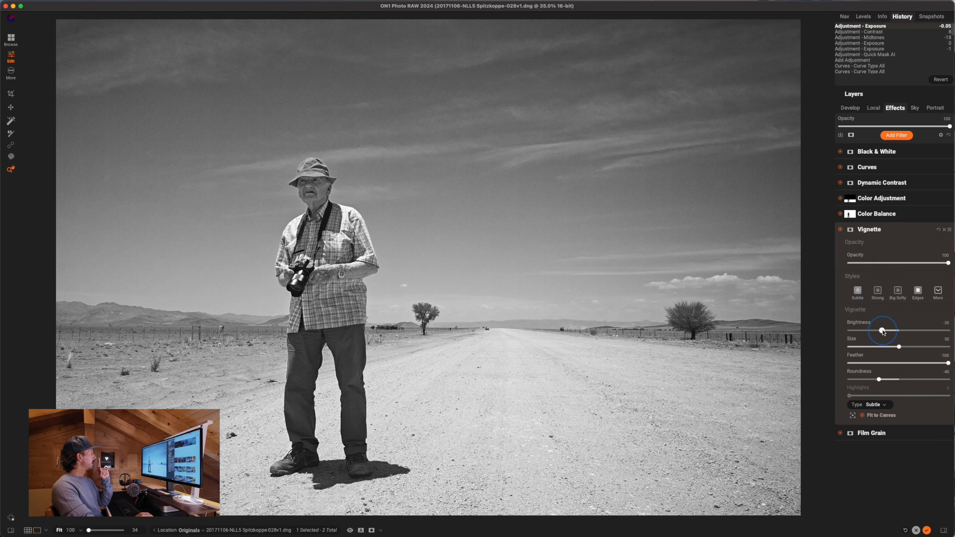
pyautogui.moveTo(882, 331)
pyautogui.mouseDown()
pyautogui.moveTo(874, 331)
pyautogui.moveTo(891, 347)
pyautogui.mouseUp()
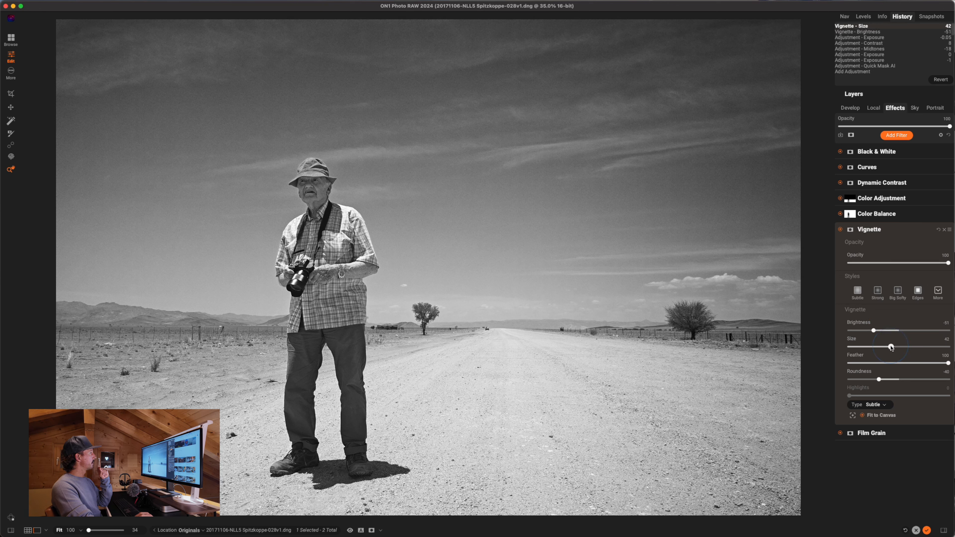
pyautogui.click(840, 230)
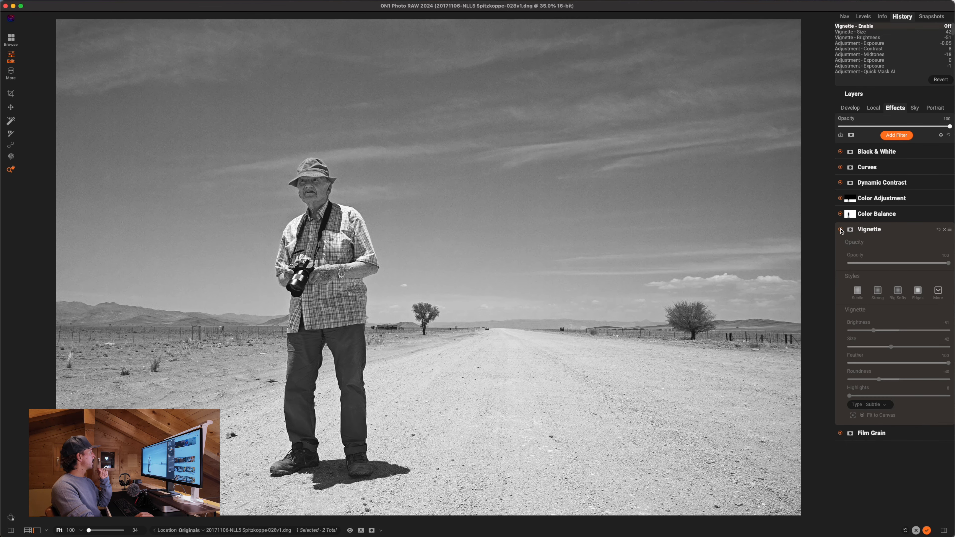
pyautogui.click(840, 230)
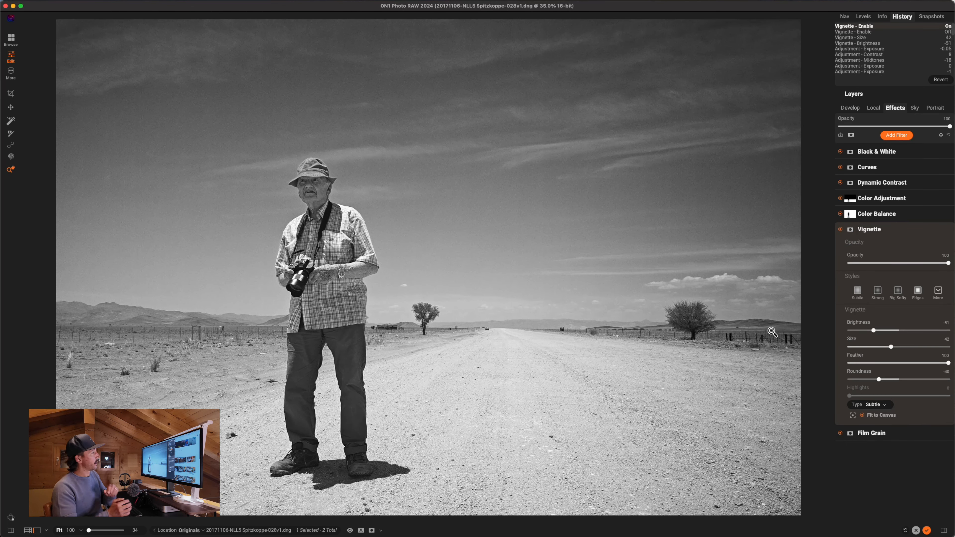